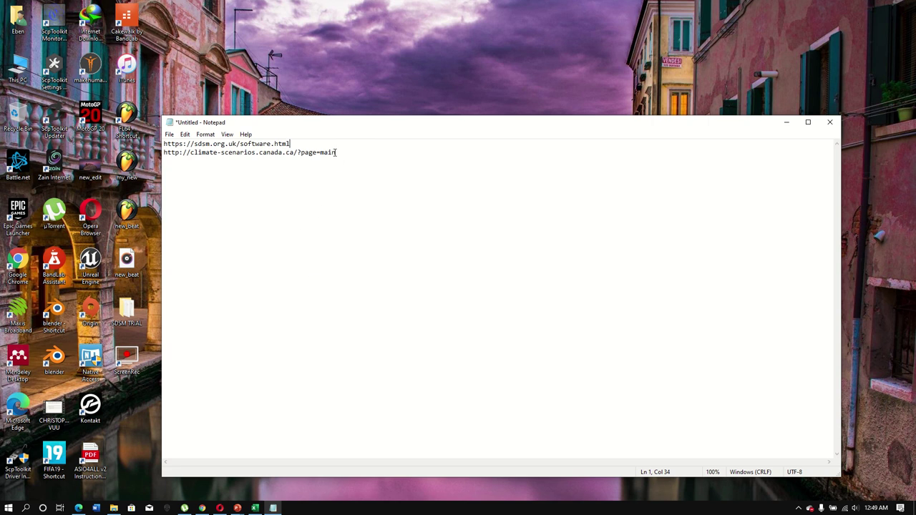
- Switch to Chrome and view the SDSM software page and the Canadian Climate Data and Scenarios main page
{"action": "left_click", "coordinate": [202, 508]}
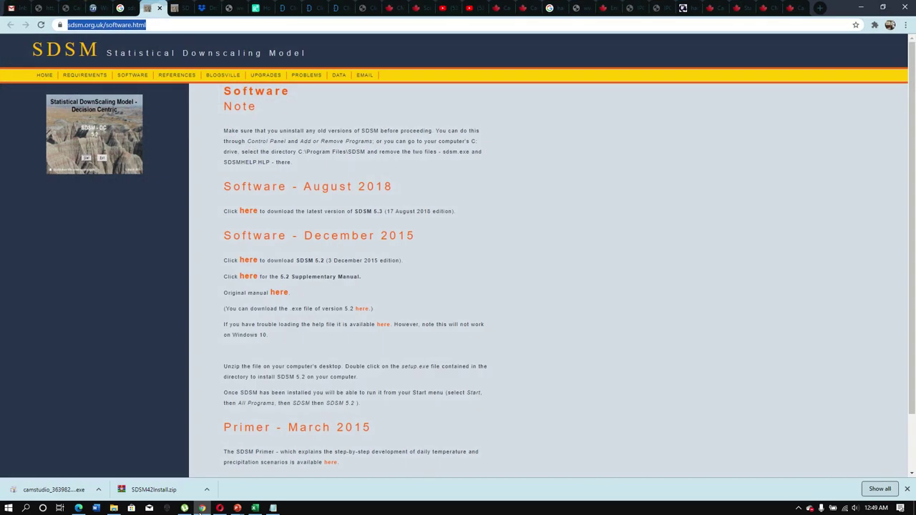
{"action": "left_click", "coordinate": [711, 8]}
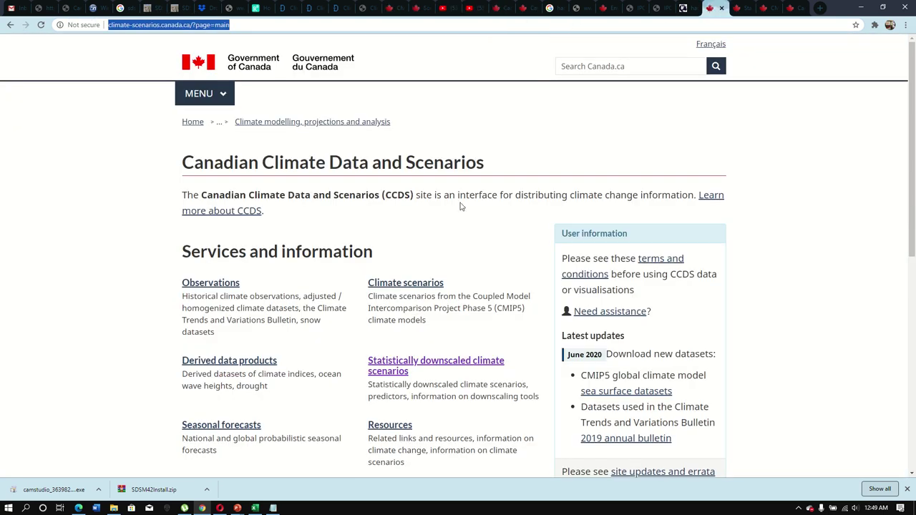
{"action": "scroll", "coordinate": [461, 263], "scroll_direction": "down", "scroll_amount": 2}
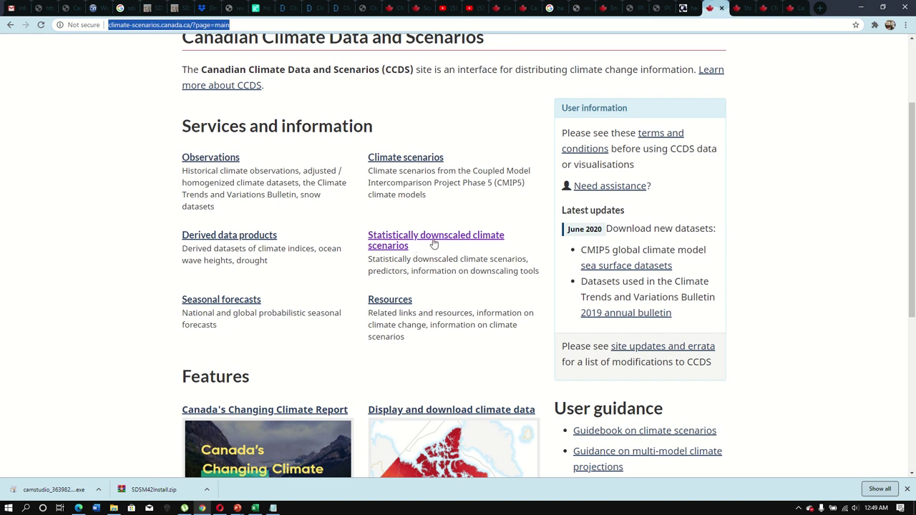
- Go through the statistically downscaled scenarios and CMIP5 statistical downscaling input pages to the CanESM2 predictors page
{"action": "left_click", "coordinate": [739, 8]}
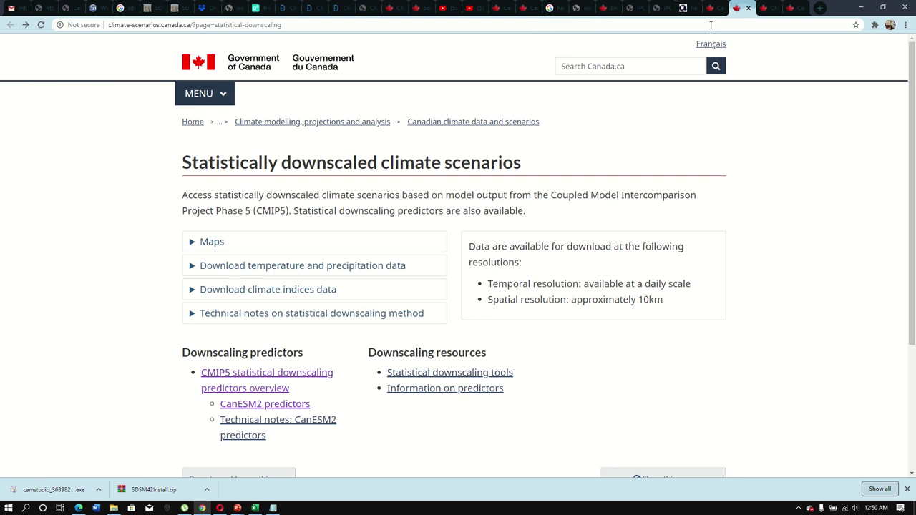
{"action": "left_click", "coordinate": [764, 7]}
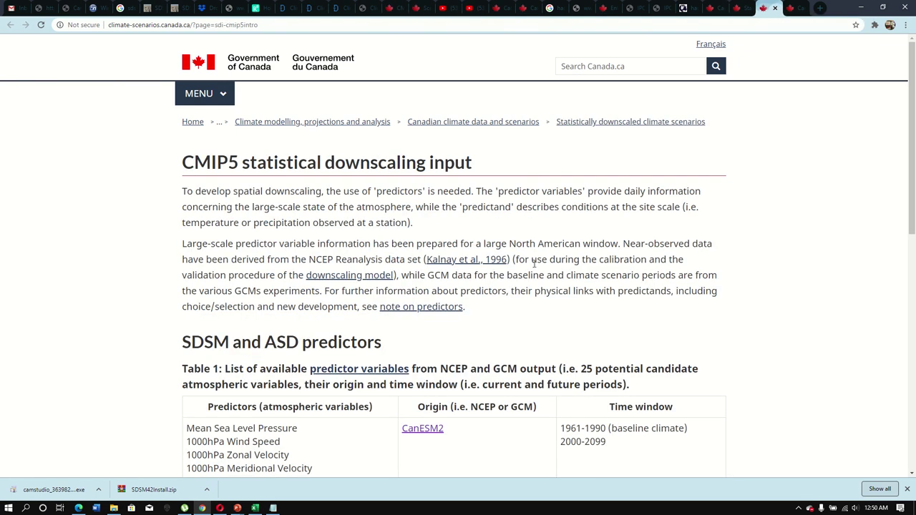
{"action": "scroll", "coordinate": [537, 262], "scroll_direction": "down", "scroll_amount": 2}
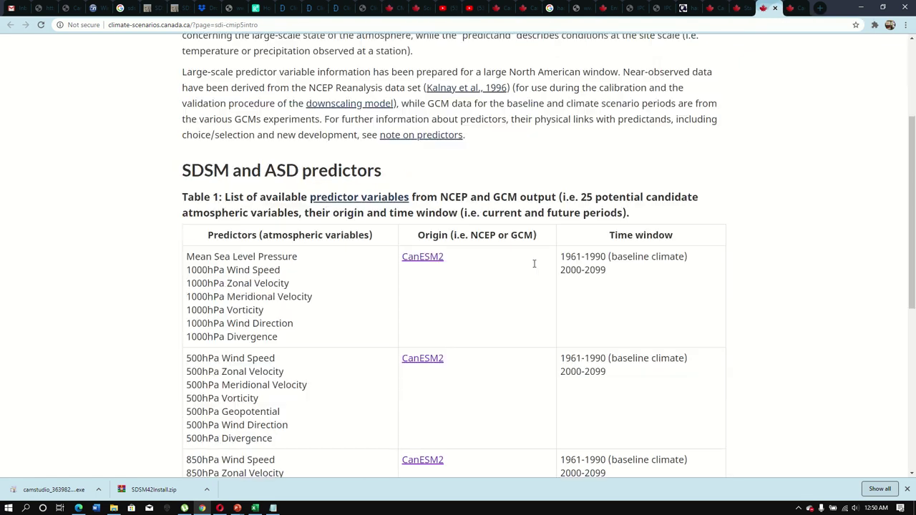
{"action": "middle_click", "coordinate": [441, 258]}
{"action": "left_click", "coordinate": [790, 8]}
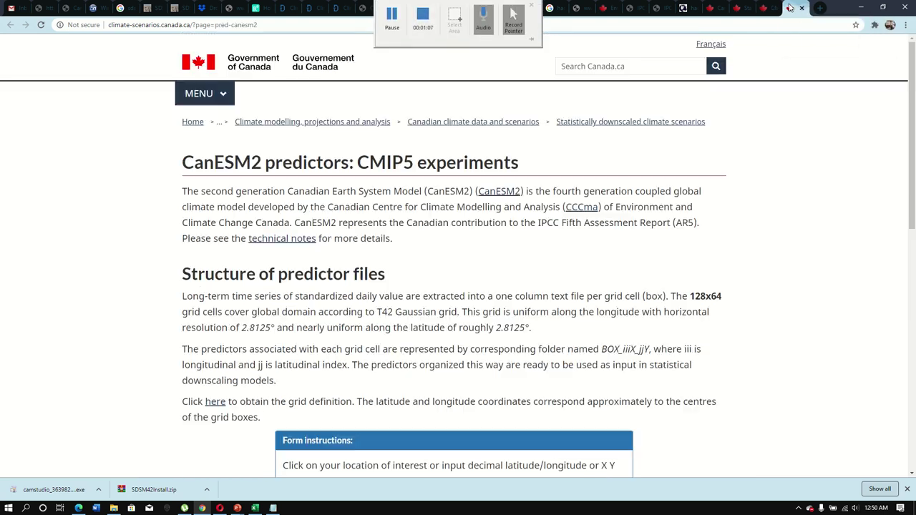
- Enter X grid cell 1 and Y grid cell 35 in the predictor form and inspect the selected box on the map
{"action": "scroll", "coordinate": [614, 213], "scroll_direction": "down", "scroll_amount": 4}
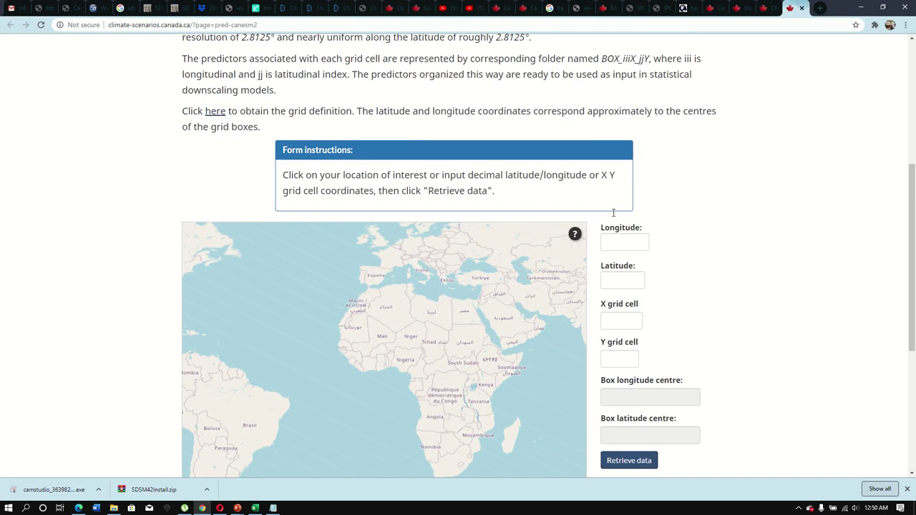
{"action": "scroll", "coordinate": [614, 213], "scroll_direction": "down", "scroll_amount": 1}
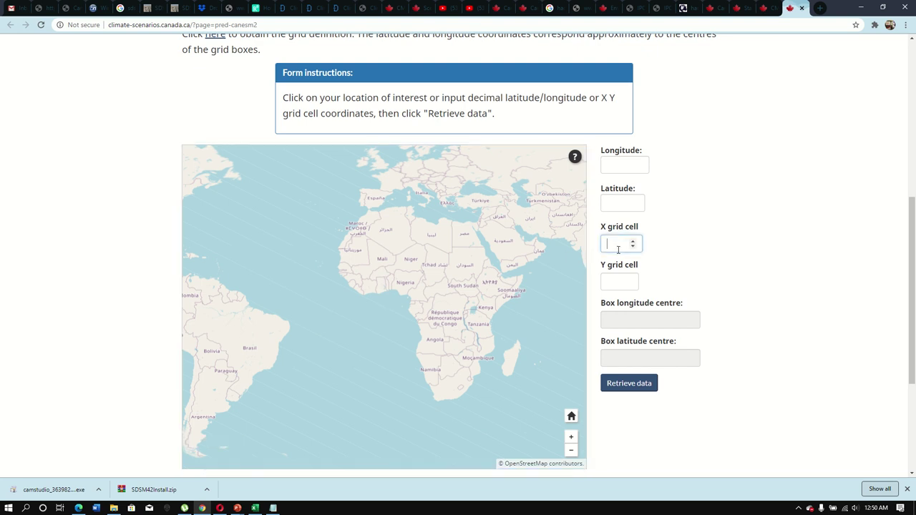
{"action": "type", "text": "1"}
{"action": "left_click", "coordinate": [620, 283]}
{"action": "type", "text": "35"}
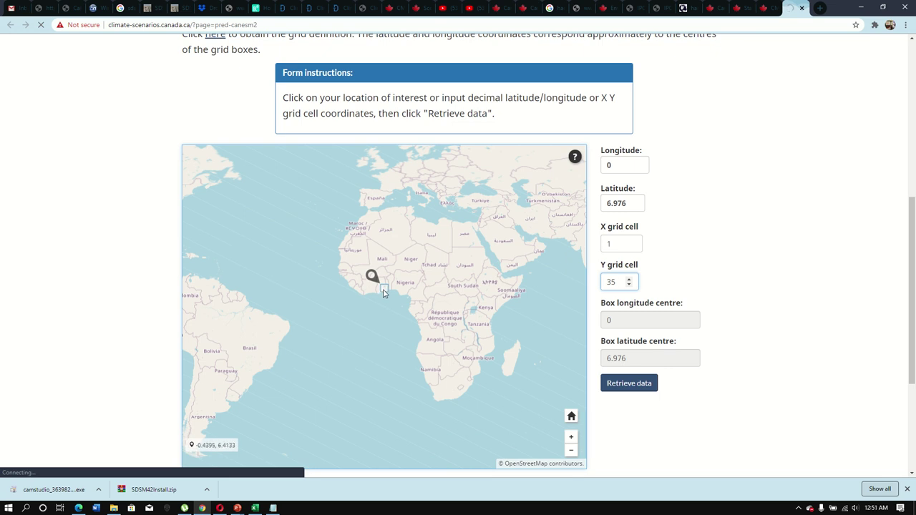
{"action": "scroll", "coordinate": [383, 293], "scroll_direction": "up", "scroll_amount": 5}
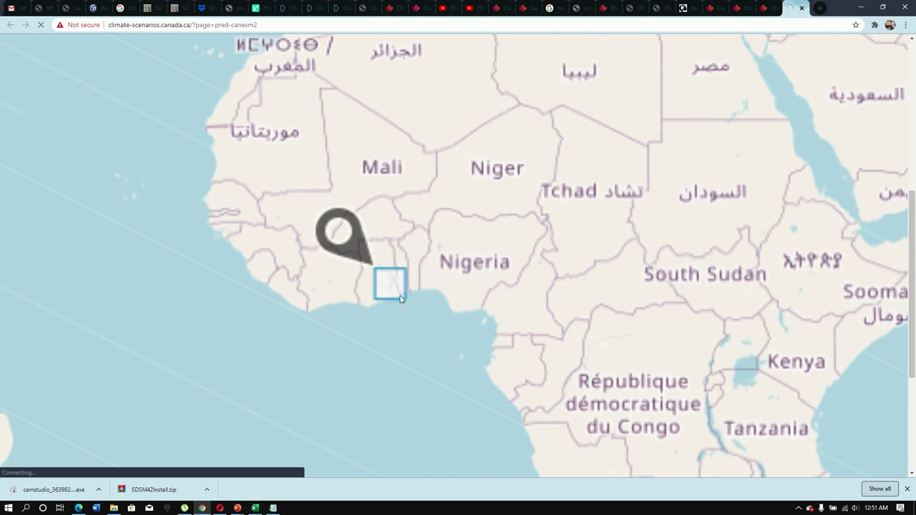
{"action": "scroll", "coordinate": [400, 297], "scroll_direction": "down", "scroll_amount": 5}
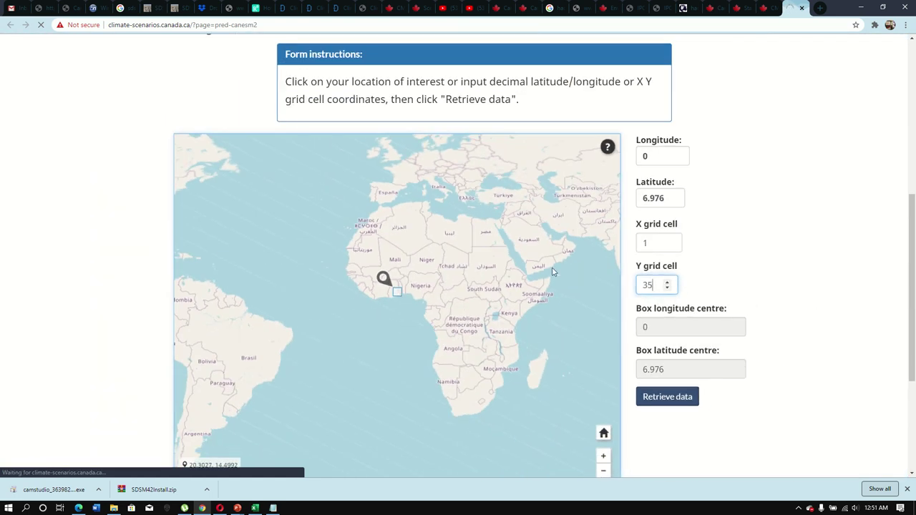
- Request the predictor data for the chosen grid cell, then cancel the BOX_001X_35Y.zip download and decline the browser integration help
{"action": "left_click", "coordinate": [665, 398]}
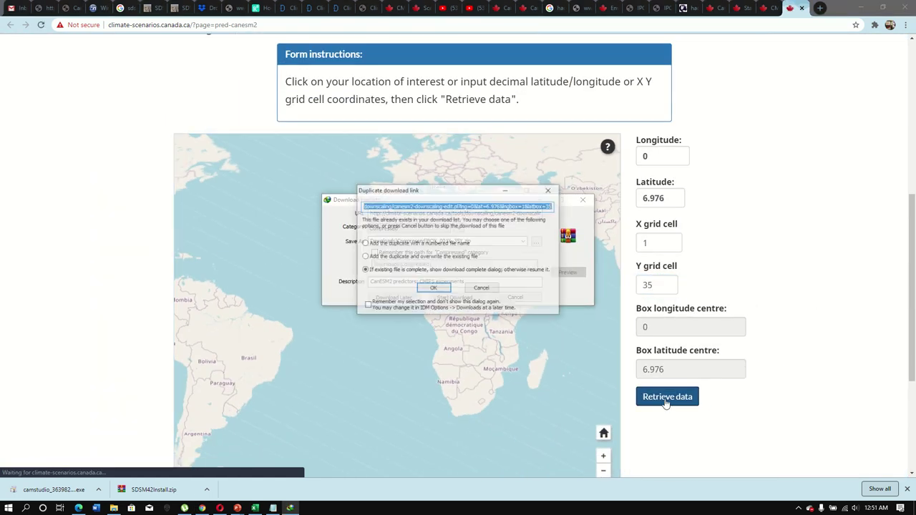
{"action": "left_click", "coordinate": [481, 290]}
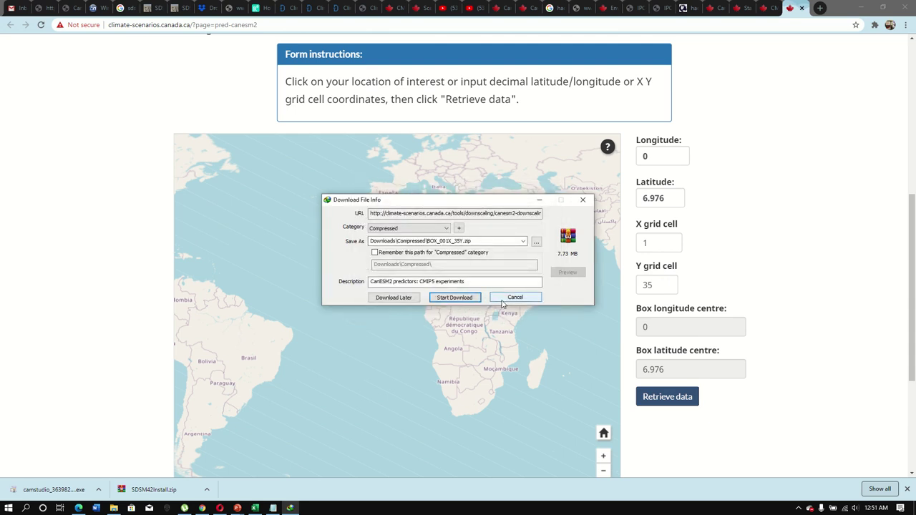
{"action": "left_click", "coordinate": [512, 301]}
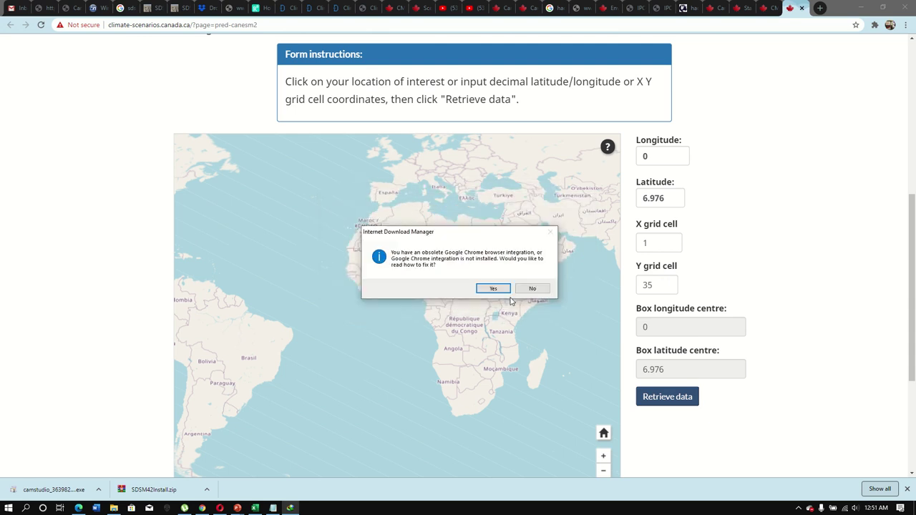
{"action": "left_click", "coordinate": [533, 289]}
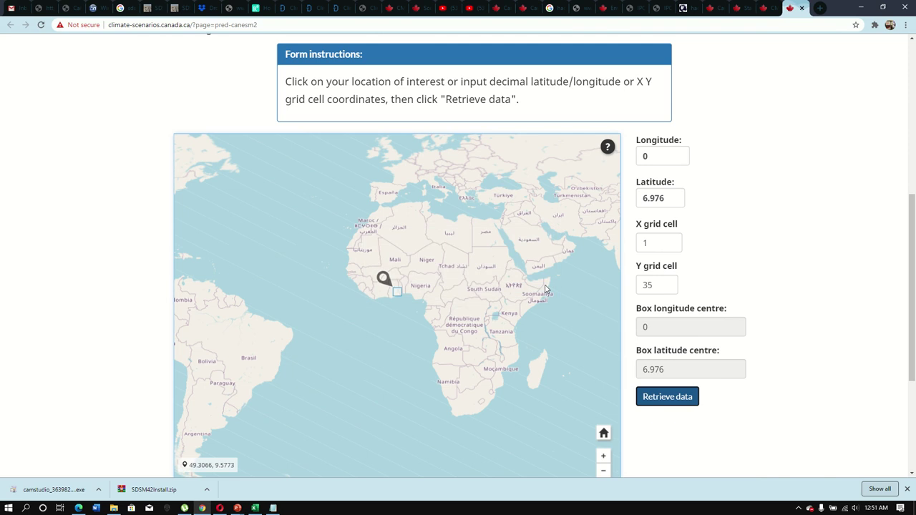
- Show the desktop and open the SDSM TRIAL folder
{"action": "key", "text": "super+d"}
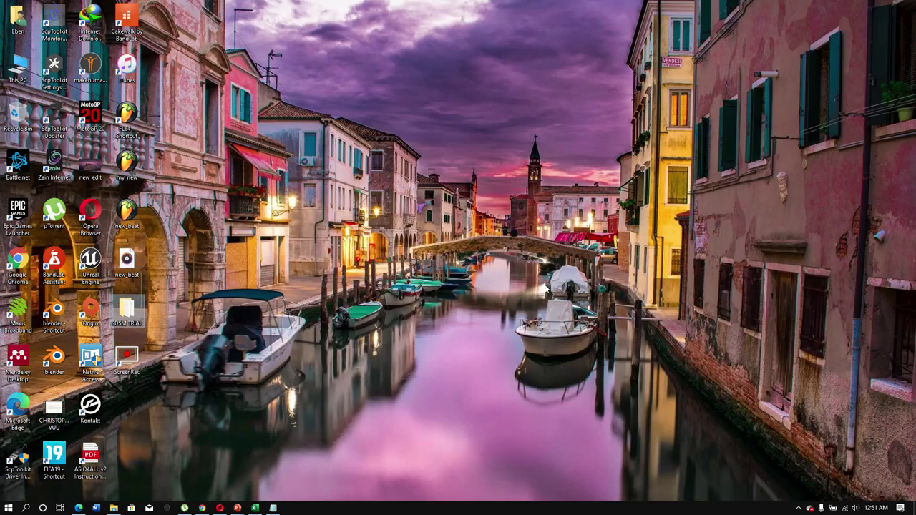
{"action": "left_click", "coordinate": [129, 309]}
{"action": "mouse_move", "coordinate": [491, 4]}
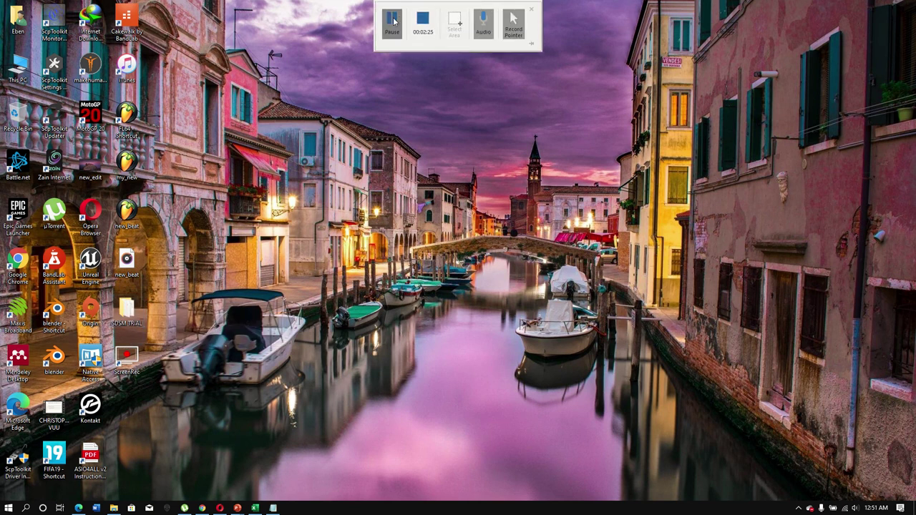
{"action": "double_click", "coordinate": [127, 311]}
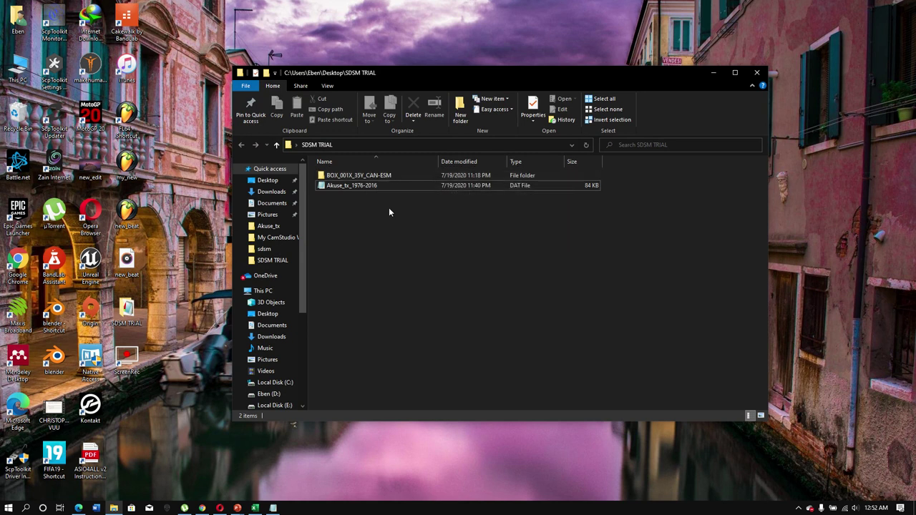
- Open Akuse_tx_1976-2016 in Notepad, examine its temperature values and missing-data codes, and close it
{"action": "double_click", "coordinate": [350, 187]}
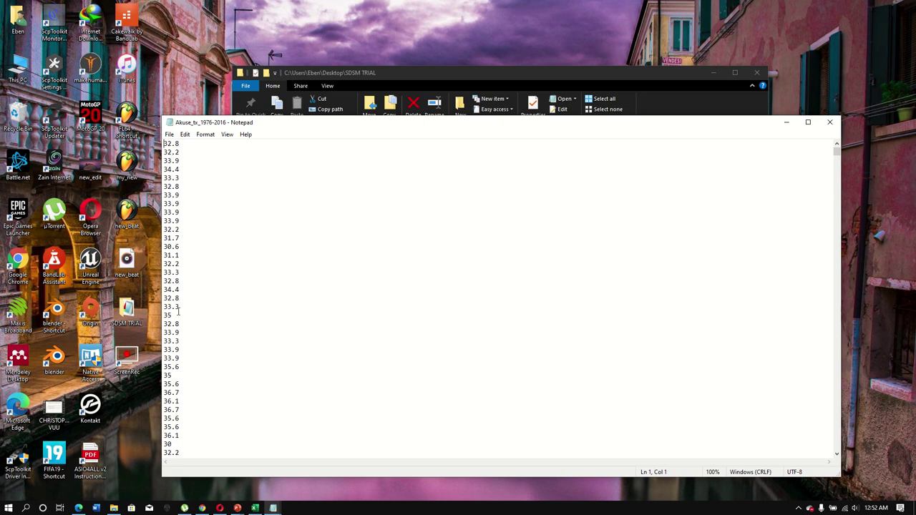
{"action": "scroll", "coordinate": [178, 312], "scroll_direction": "down", "scroll_amount": 20}
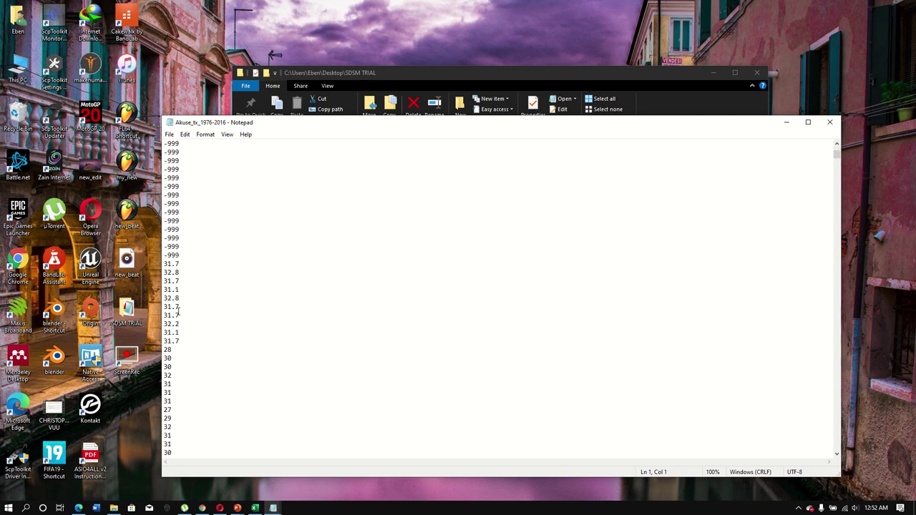
{"action": "scroll", "coordinate": [178, 312], "scroll_direction": "up", "scroll_amount": 8}
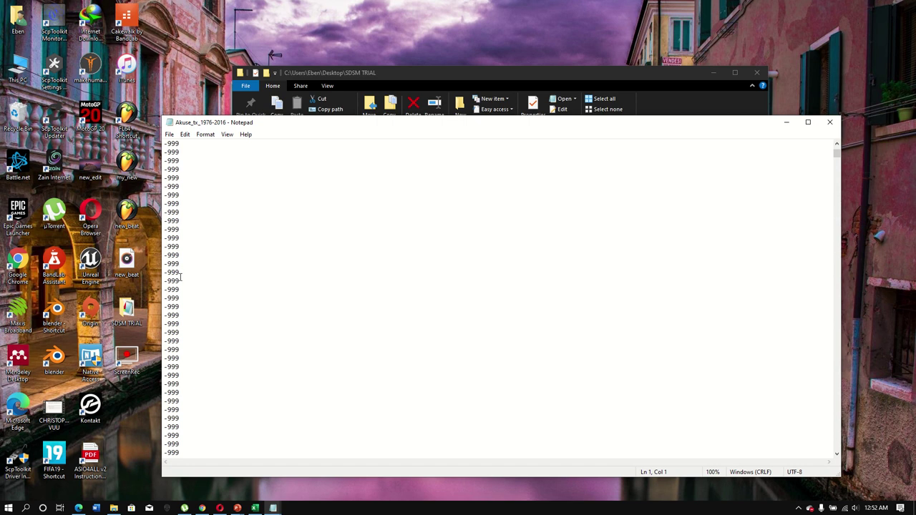
{"action": "left_click", "coordinate": [831, 123]}
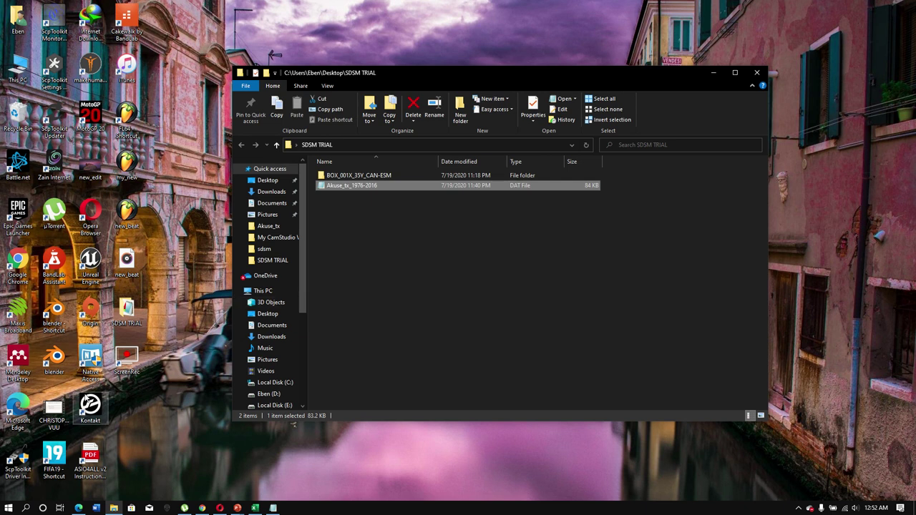
- Launch SDSM 4.2.9 from Windows search, minimize the folder window and start the program from its splash screen
{"action": "left_click", "coordinate": [27, 508]}
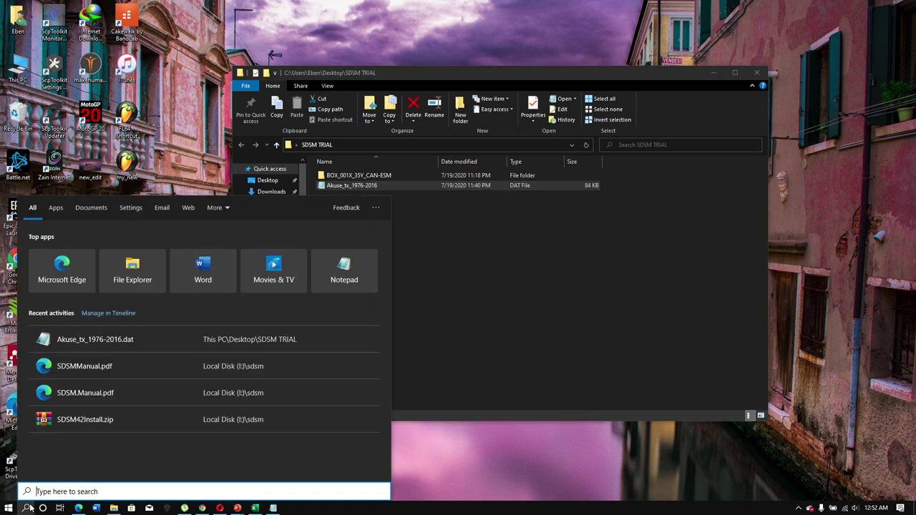
{"action": "type", "text": "sds"}
{"action": "key", "text": "Return"}
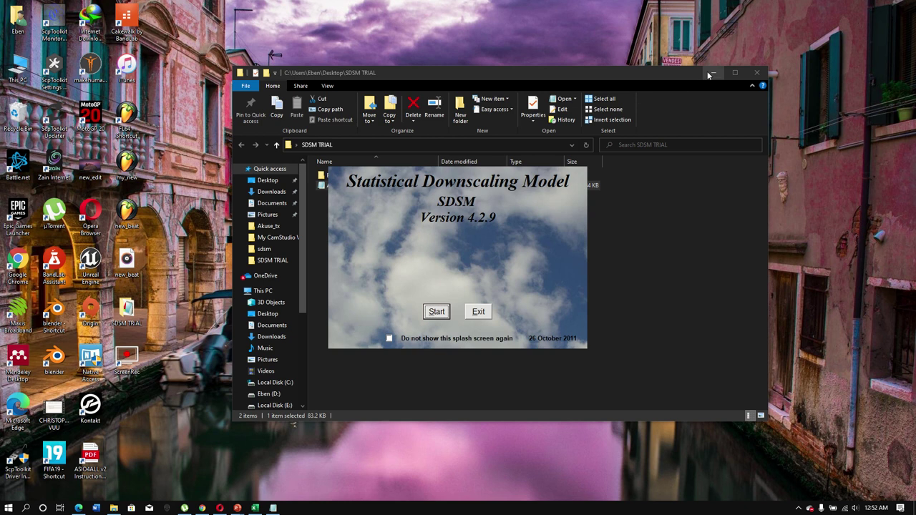
{"action": "left_click", "coordinate": [710, 73]}
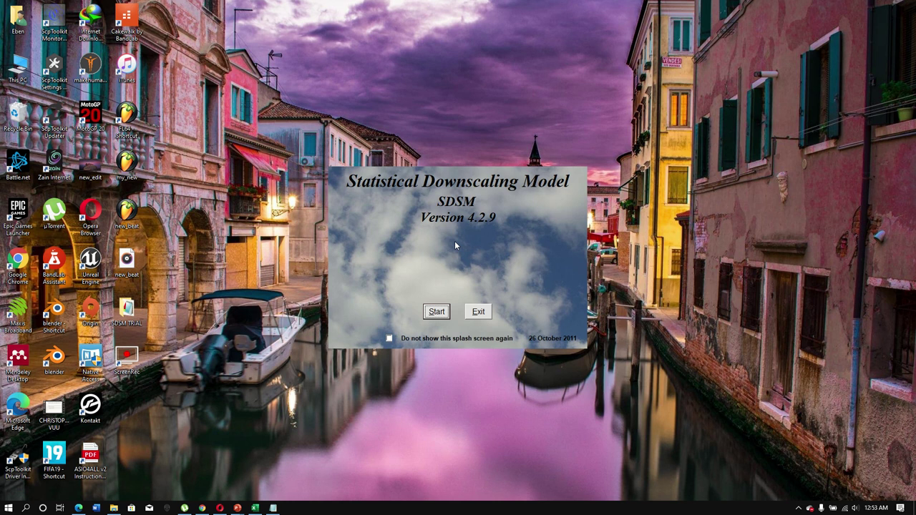
{"action": "left_click", "coordinate": [437, 312]}
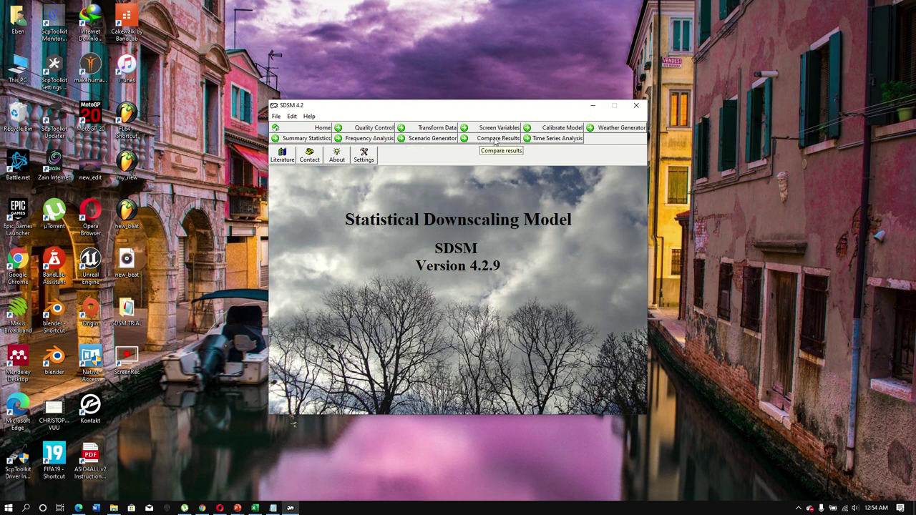
- Run a Quality Control check on Akuse_tx_1976-2016.dat from the SDSM TRIAL folder and dismiss the completion message
{"action": "left_click_drag", "start_coordinate": [415, 106], "coordinate": [413, 79]}
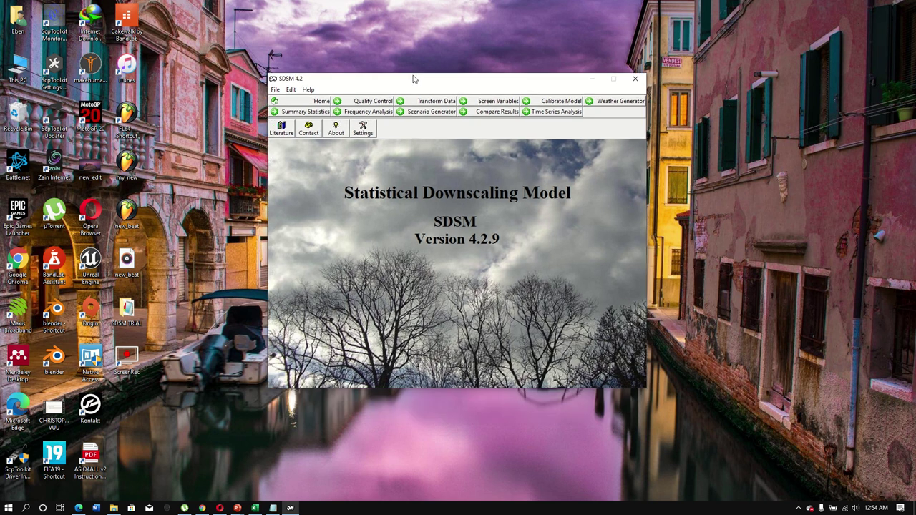
{"action": "left_click", "coordinate": [376, 105]}
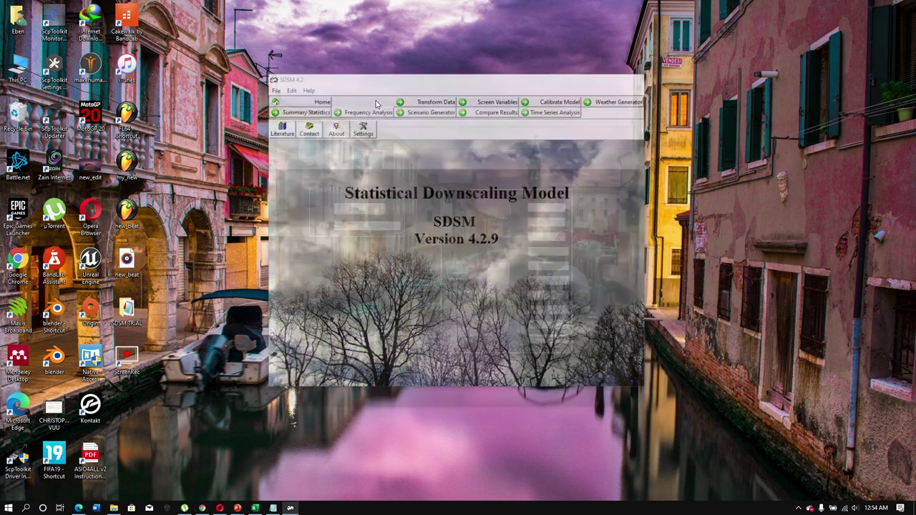
{"action": "left_click_drag", "start_coordinate": [378, 102], "coordinate": [388, 74]}
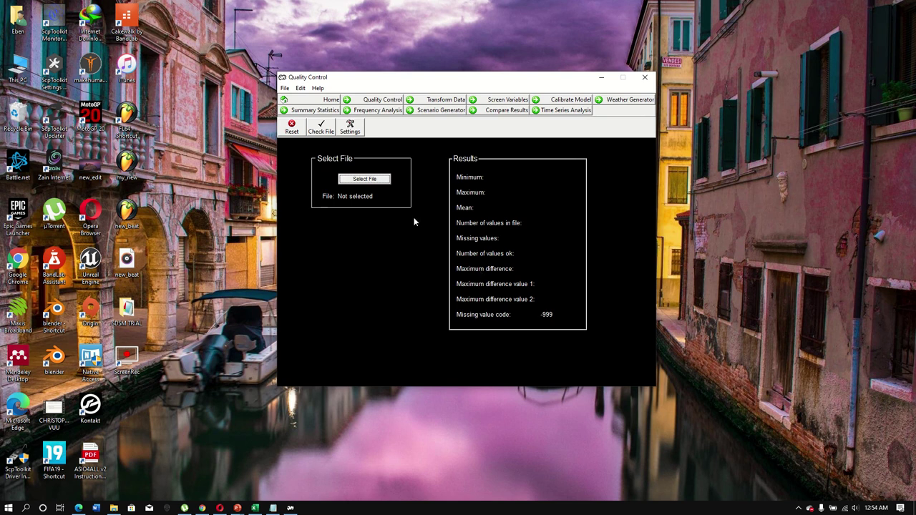
{"action": "left_click", "coordinate": [367, 179]}
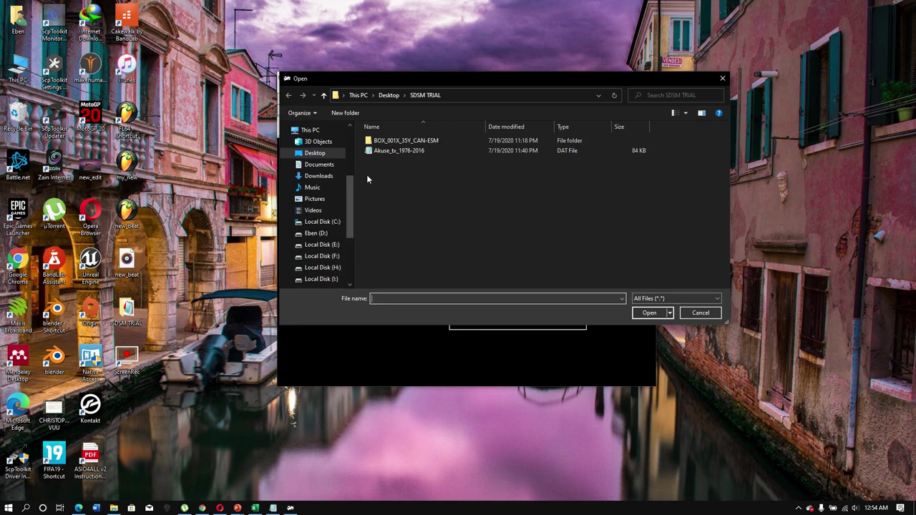
{"action": "double_click", "coordinate": [405, 149]}
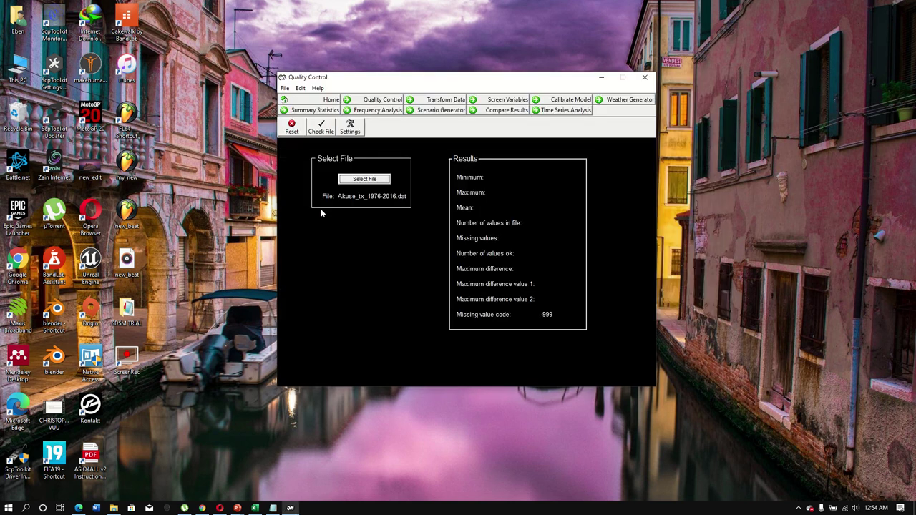
{"action": "left_click", "coordinate": [321, 127]}
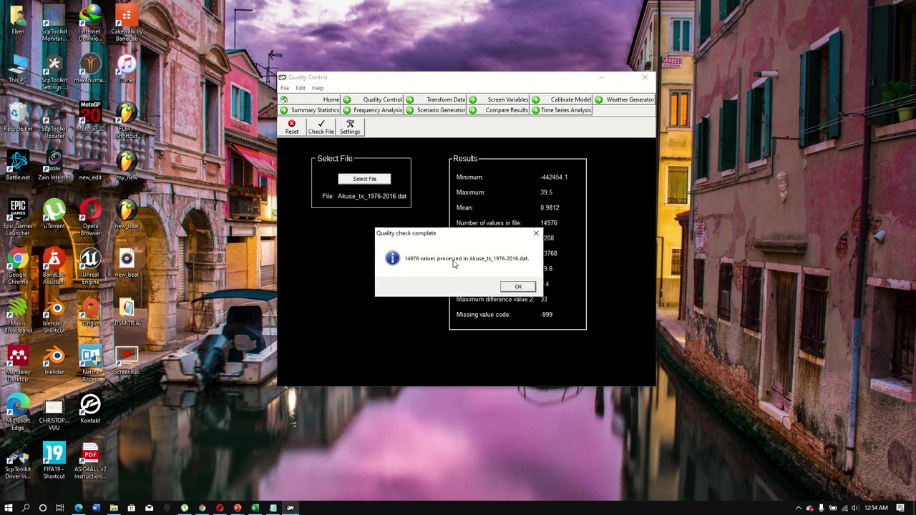
{"action": "left_click", "coordinate": [522, 286]}
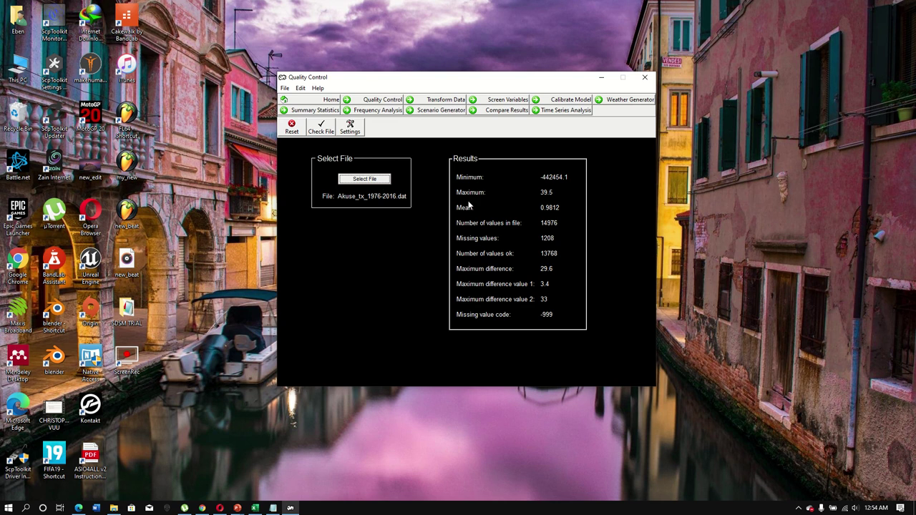
- Open the Screen Variables screen, check the SDSM TRIAL folder's contents and minimize the folder window
{"action": "left_click", "coordinate": [496, 100]}
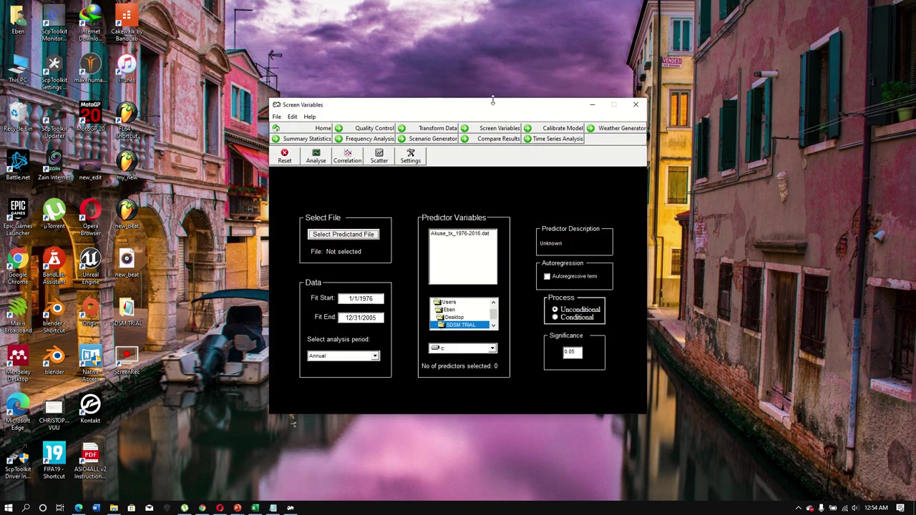
{"action": "left_click_drag", "start_coordinate": [466, 106], "coordinate": [475, 81]}
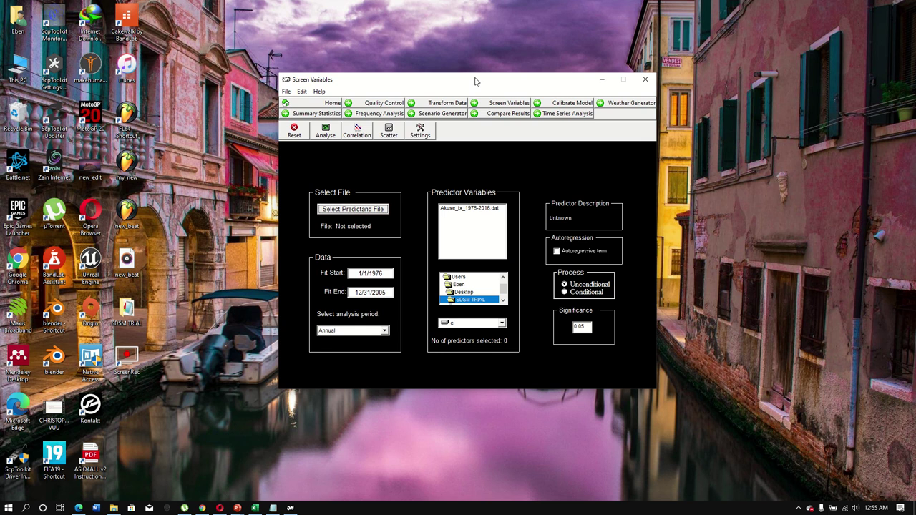
{"action": "left_click", "coordinate": [581, 326]}
{"action": "double_click", "coordinate": [126, 315]}
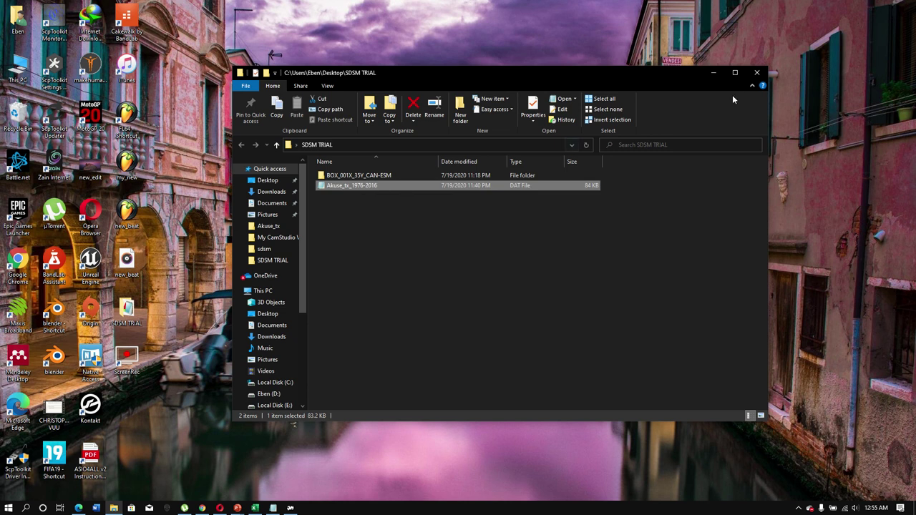
{"action": "left_click", "coordinate": [717, 75]}
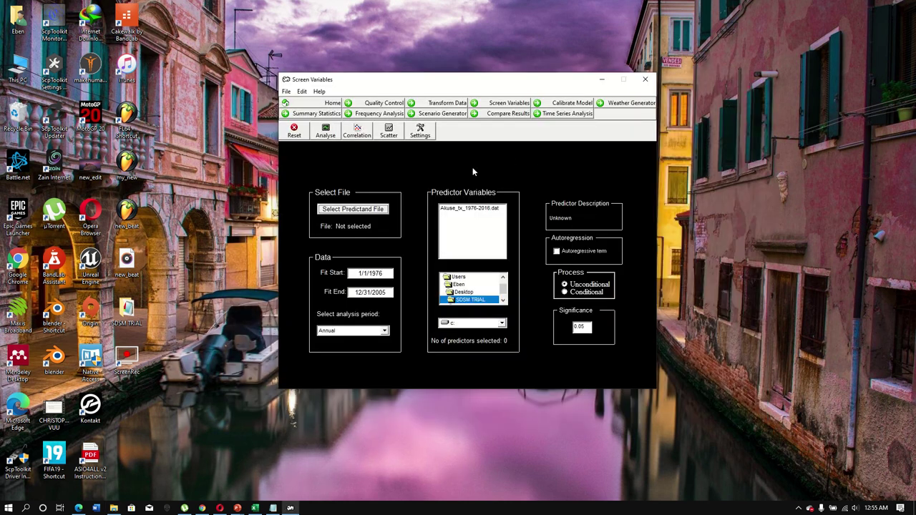
- Open the Settings and review the predictor folders inside BOX_001X_35Y_CAN-ESM, closing the folder window
{"action": "left_click", "coordinate": [421, 131]}
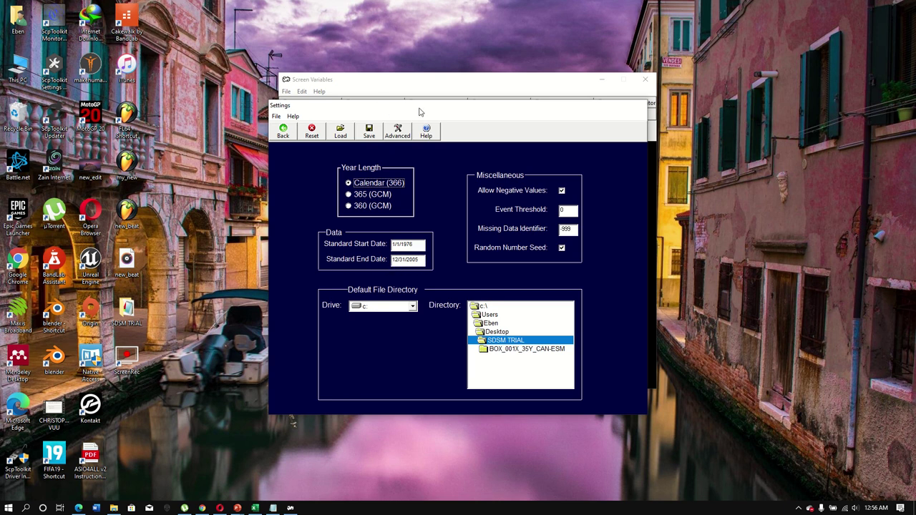
{"action": "double_click", "coordinate": [136, 313]}
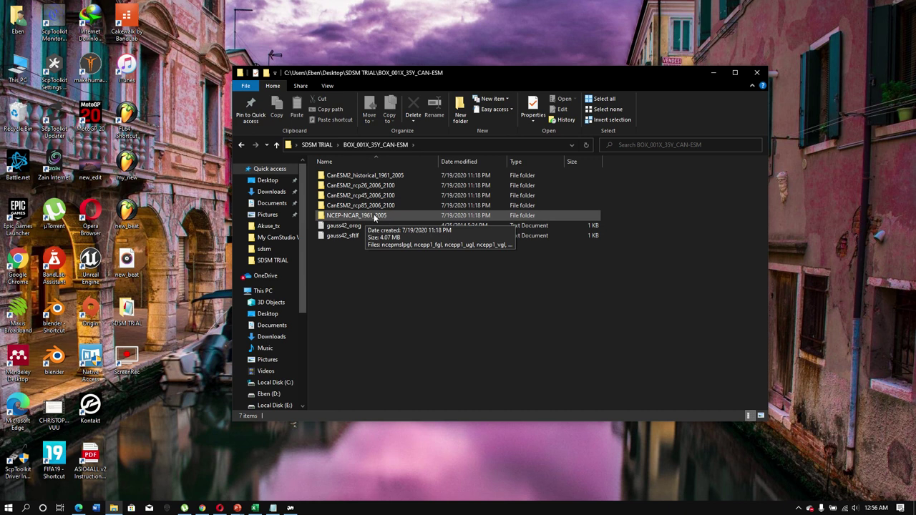
{"action": "left_click", "coordinate": [758, 73]}
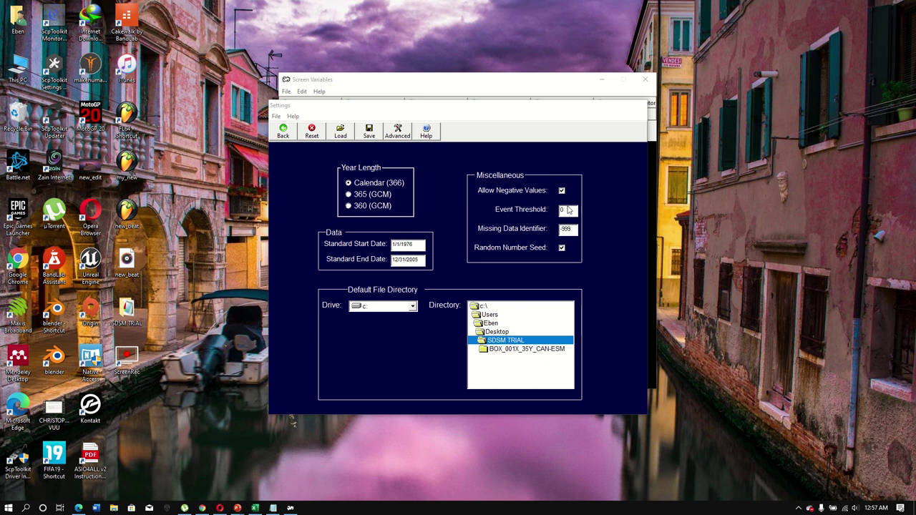
- Save the settings with an event threshold of 0 and return to Screen Variables
{"action": "left_click", "coordinate": [562, 209]}
{"action": "left_click", "coordinate": [369, 131]}
{"action": "left_click", "coordinate": [493, 286]}
{"action": "left_click", "coordinate": [284, 131]}
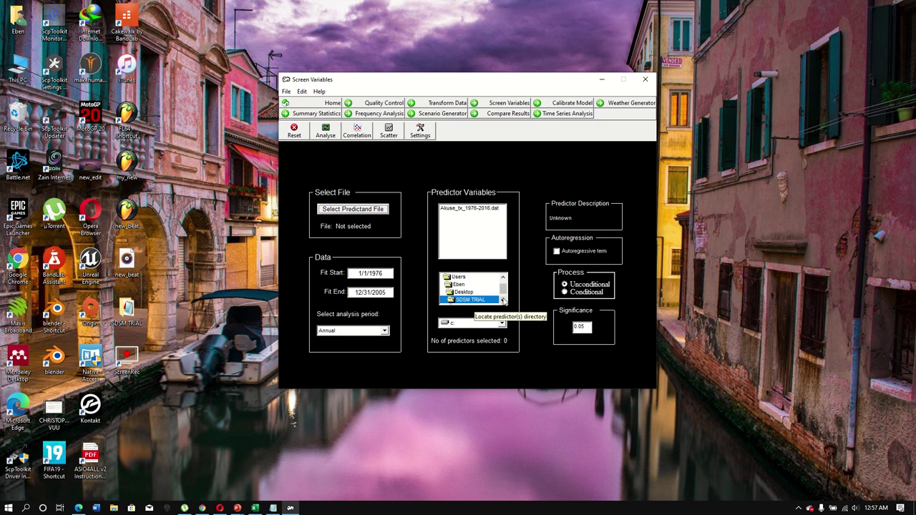
- Load Akuse_tx_1976-2016 as the predictand file and set the predictor directory to the NCEP-NCAR_1961_2005 folder in BOX_001X_35Y_CAN-ESM
{"action": "left_click", "coordinate": [368, 209]}
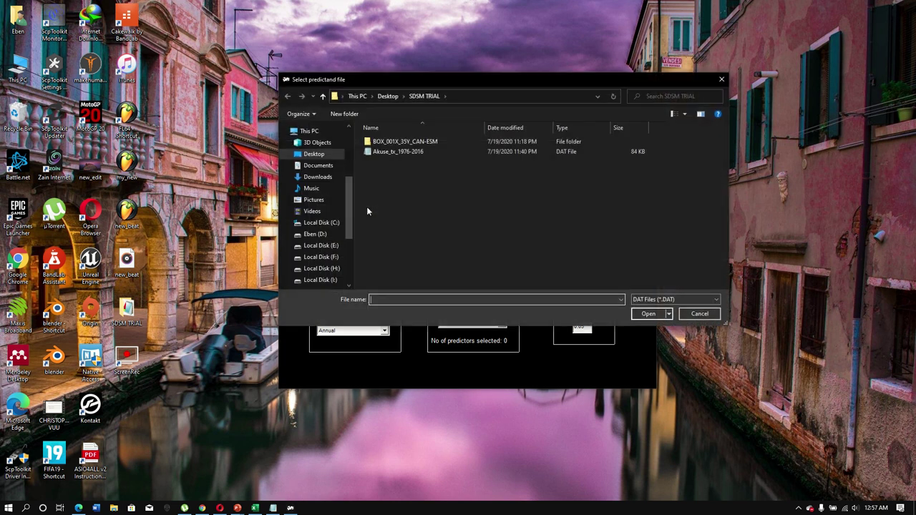
{"action": "double_click", "coordinate": [405, 152]}
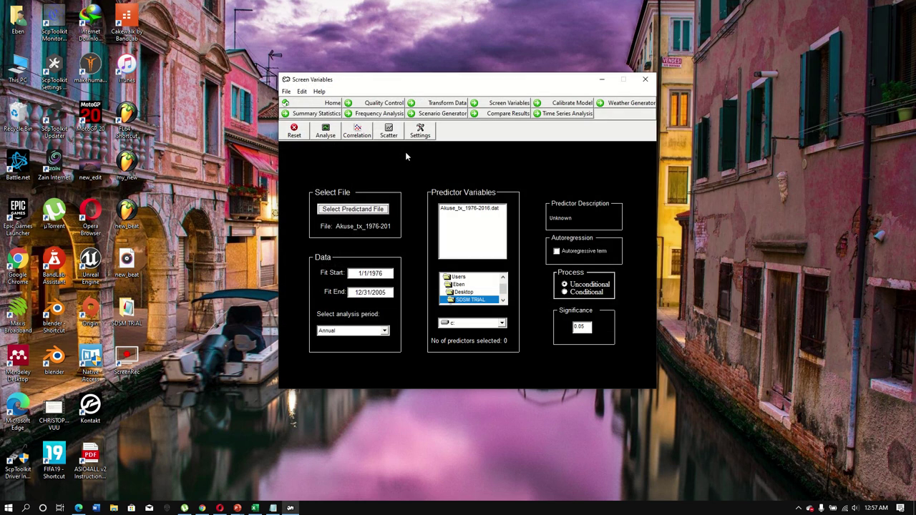
{"action": "scroll", "coordinate": [498, 299], "scroll_direction": "down", "scroll_amount": 1}
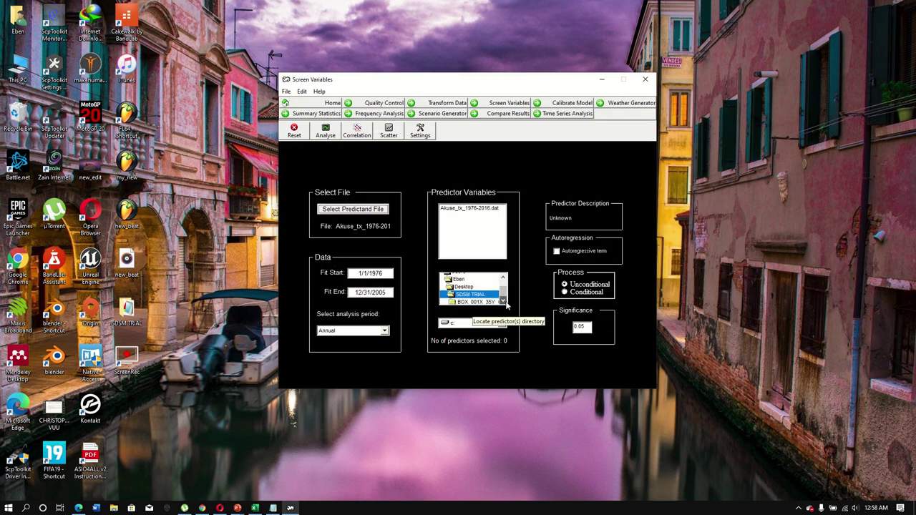
{"action": "double_click", "coordinate": [478, 299]}
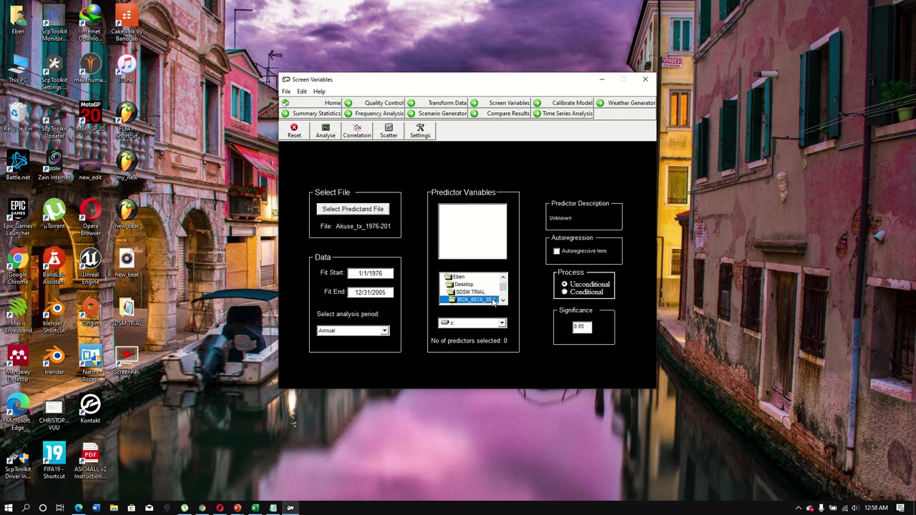
{"action": "scroll", "coordinate": [504, 301], "scroll_direction": "down", "scroll_amount": 2}
{"action": "scroll", "coordinate": [504, 302], "scroll_direction": "down", "scroll_amount": 3}
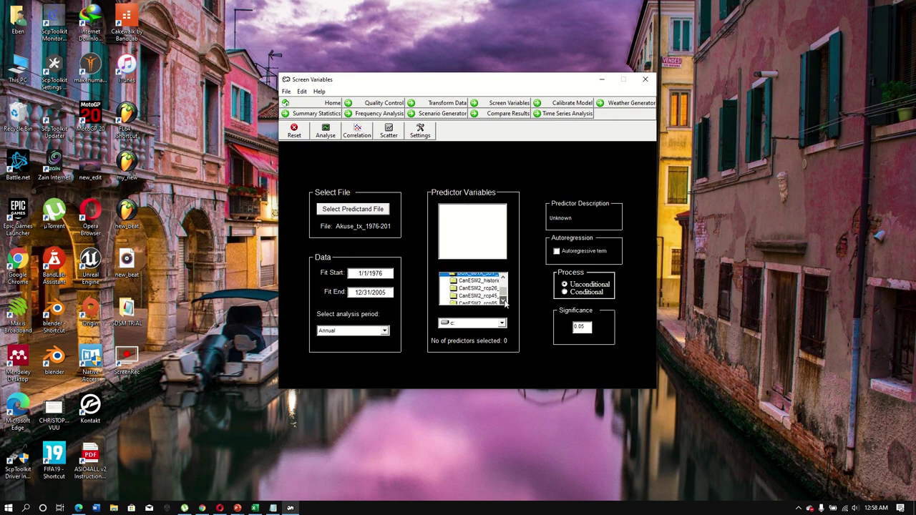
{"action": "double_click", "coordinate": [491, 300]}
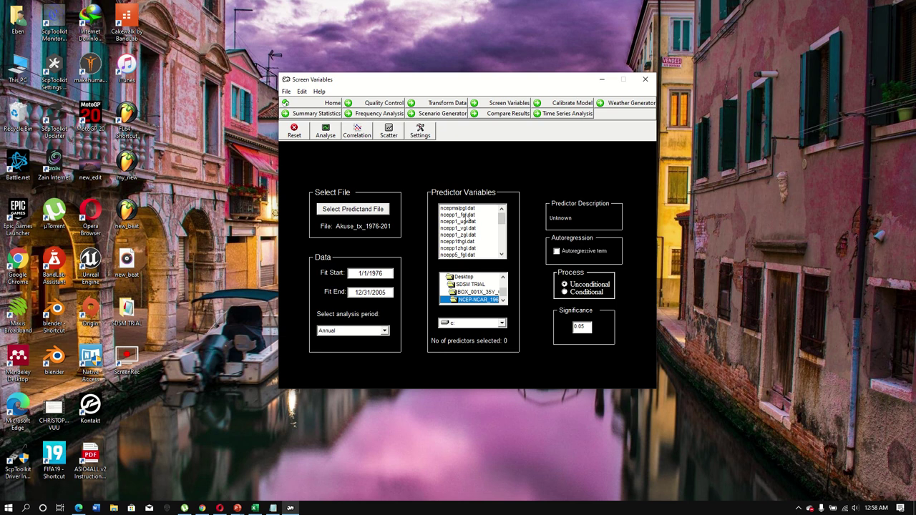
- Select the first eight predictor variables, from ncepmslpgl.dat to ncepp5_fgl.dat
{"action": "mouse_move", "coordinate": [502, 217]}
{"action": "left_mouse_down"}
{"action": "mouse_move", "coordinate": [503, 261]}
{"action": "mouse_move", "coordinate": [502, 216]}
{"action": "left_mouse_up"}
{"action": "left_click", "coordinate": [471, 208]}
{"action": "left_click", "coordinate": [473, 215]}
{"action": "left_click", "coordinate": [473, 222]}
{"action": "left_click", "coordinate": [474, 228]}
{"action": "left_click", "coordinate": [475, 235]}
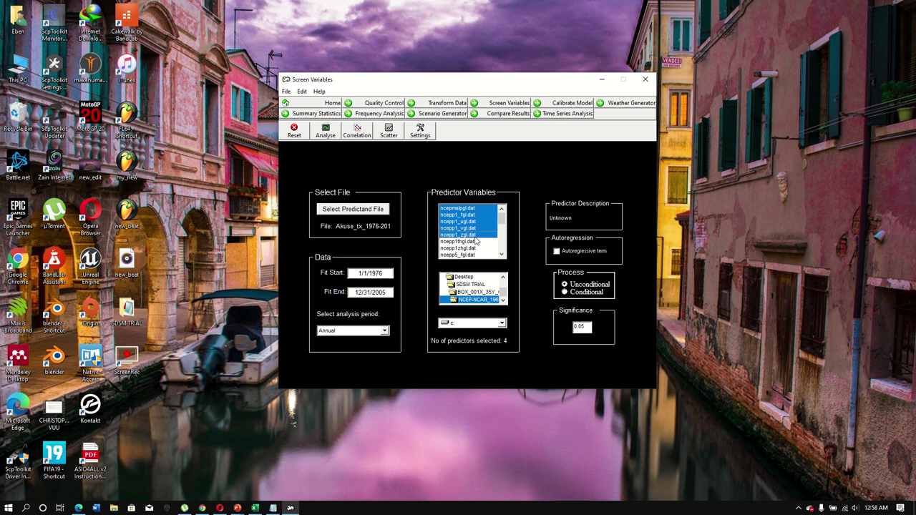
{"action": "left_click", "coordinate": [476, 242]}
{"action": "left_click", "coordinate": [476, 249]}
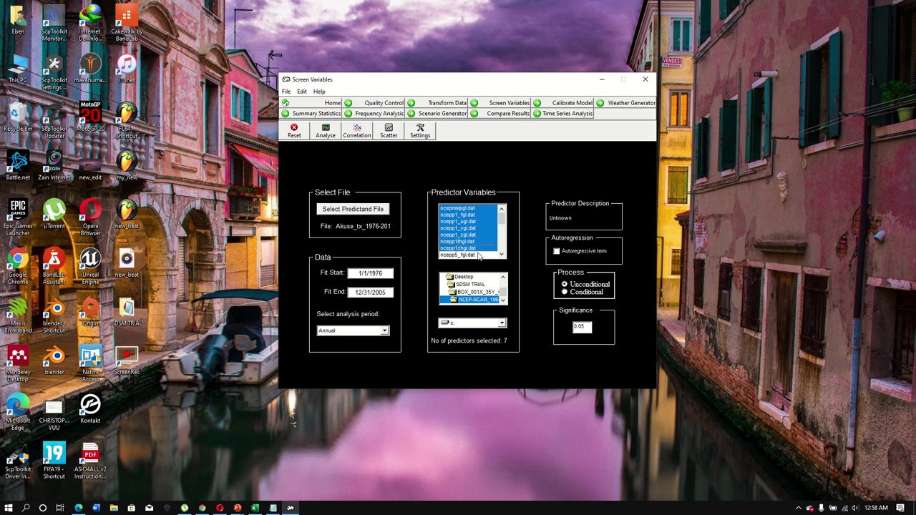
{"action": "left_click", "coordinate": [479, 254]}
- Add ncepp5_ugl.dat, ncepp5_vgl.dat and ncepp5_zgl.dat to the selected predictor variables
{"action": "left_click", "coordinate": [502, 255]}
{"action": "left_click", "coordinate": [502, 255]}
{"action": "left_click", "coordinate": [501, 255]}
{"action": "left_click", "coordinate": [502, 255]}
{"action": "left_click", "coordinate": [462, 229]}
{"action": "left_click", "coordinate": [464, 234]}
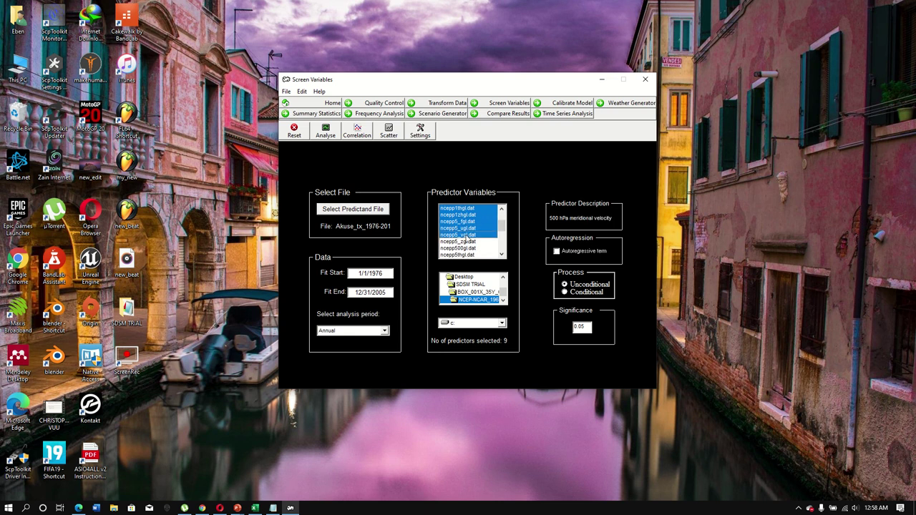
{"action": "left_click", "coordinate": [470, 242]}
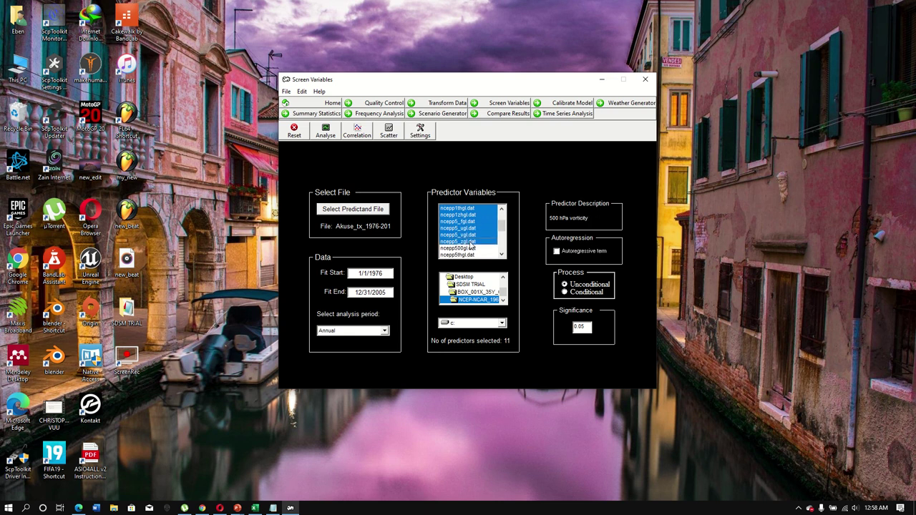
- Run the explained variance analysis and the correlation matrix on the selected predictors, examining the monthly variances, partial correlations and P values
{"action": "left_click", "coordinate": [334, 135]}
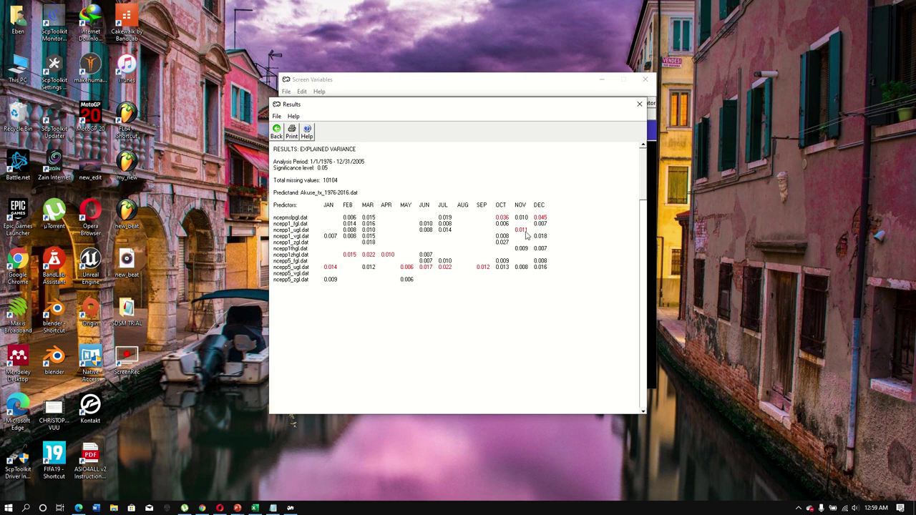
{"action": "left_click", "coordinate": [278, 133]}
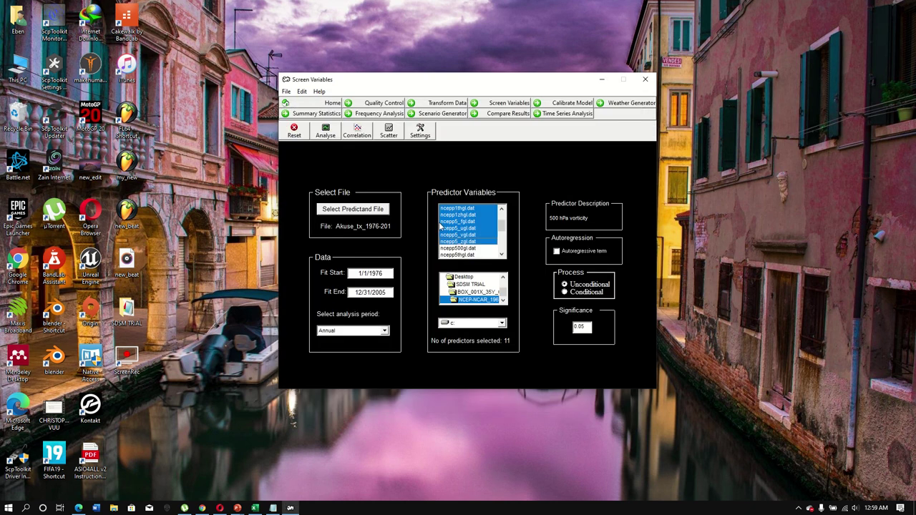
{"action": "left_click", "coordinate": [361, 134]}
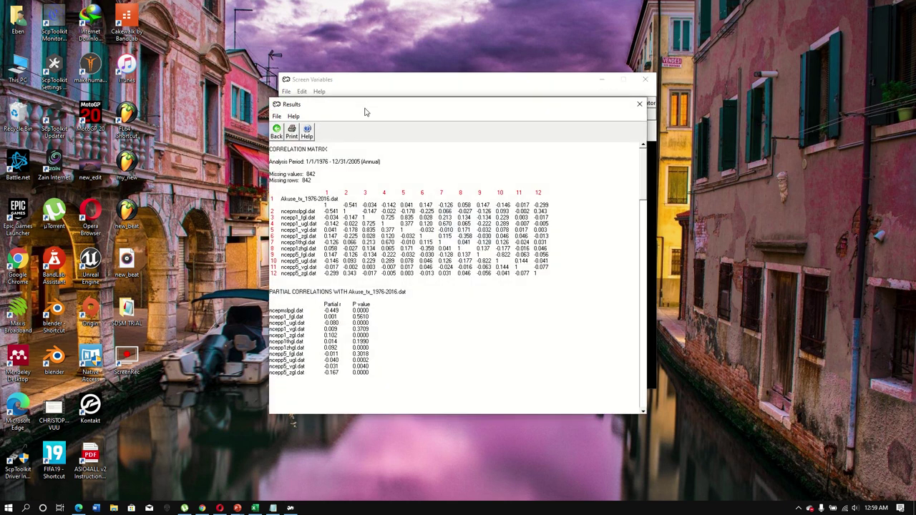
{"action": "left_click_drag", "start_coordinate": [372, 108], "coordinate": [391, 78]}
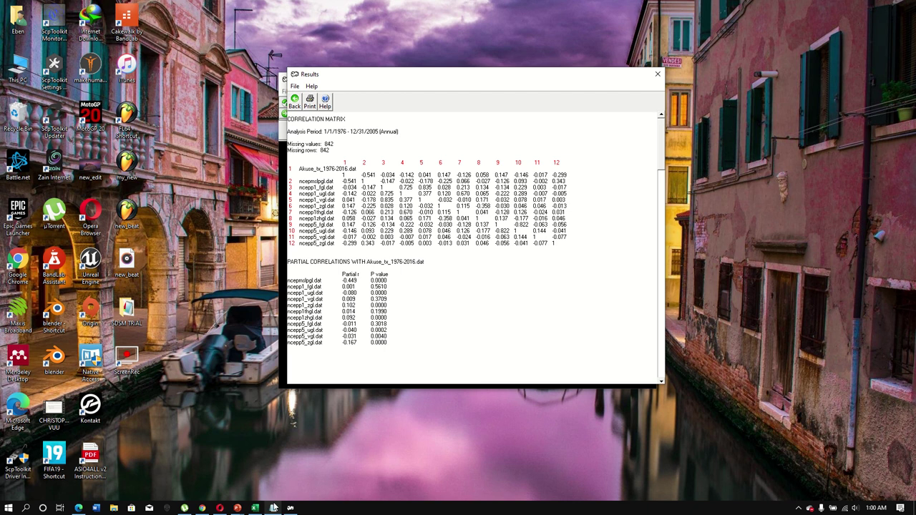
- Switch to the untitled Notepad file, place it beside the correlation results and note the predictors ncepp1_zgl and ncepp1zhgl under the links
{"action": "left_click", "coordinate": [273, 509]}
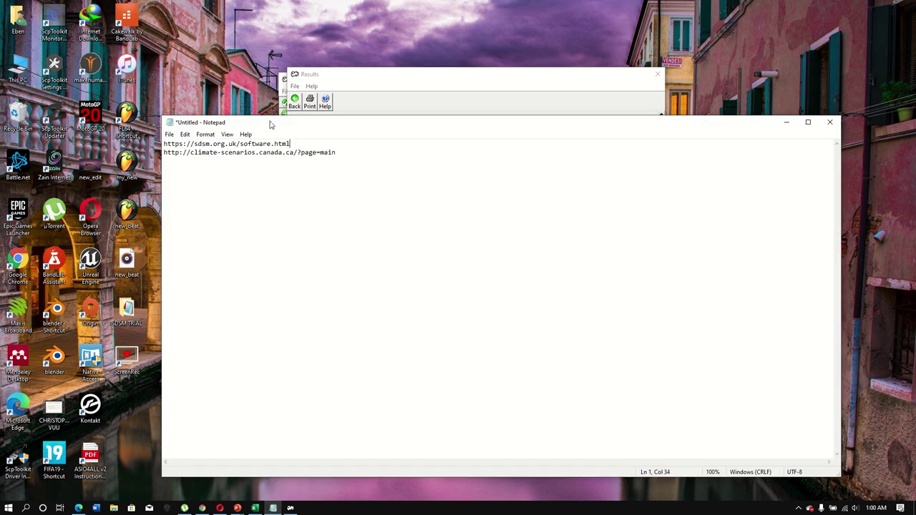
{"action": "left_click_drag", "start_coordinate": [274, 123], "coordinate": [754, 146]}
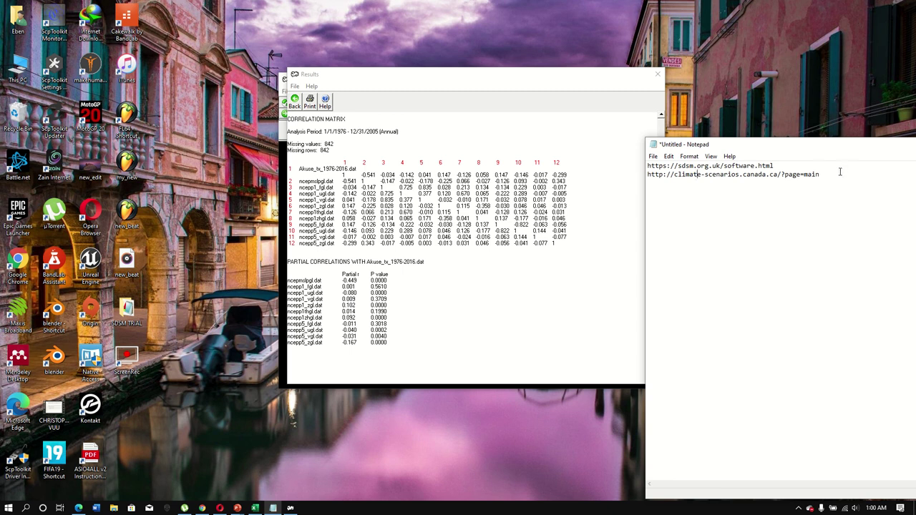
{"action": "key", "text": "Return"}
{"action": "type", "text": "ncepp1_"}
{"action": "type", "text": "a"}
{"action": "key", "text": "BackSpace"}
{"action": "type", "text": "zh"}
{"action": "type", "text": "gl"}
{"action": "type", "text": "nce"}
{"action": "type", "text": "pp"}
{"action": "type", "text": "1zh"}
{"action": "type", "text": "g"}
{"action": "type", "text": "l"}
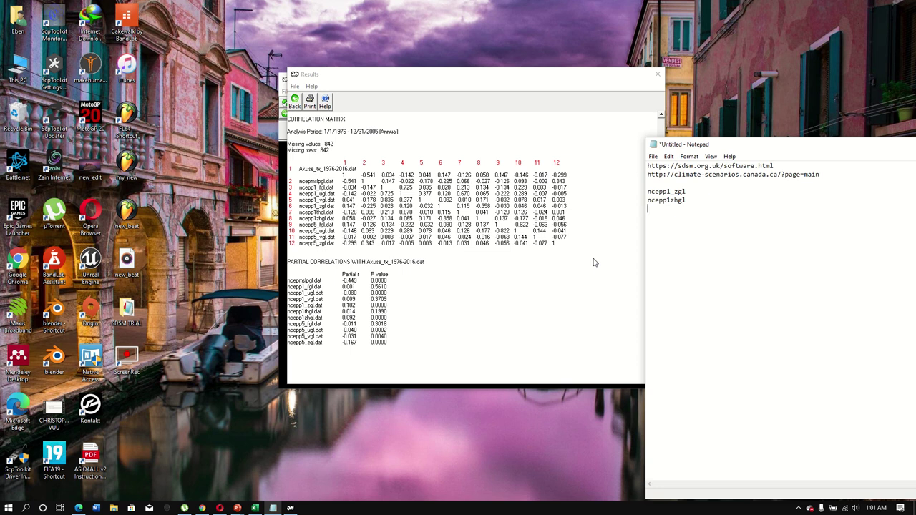
- Close the correlation results, add ncepp500gl.dat to the predictors and deselect ncepp5_zgl.dat back through ncepp1thgl.dat
{"action": "left_click", "coordinate": [363, 76]}
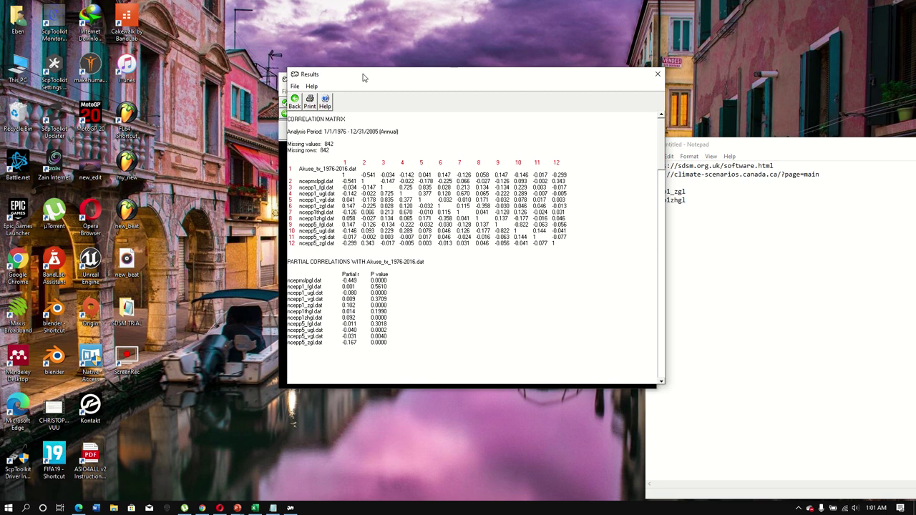
{"action": "left_click_drag", "start_coordinate": [363, 77], "coordinate": [290, 60]}
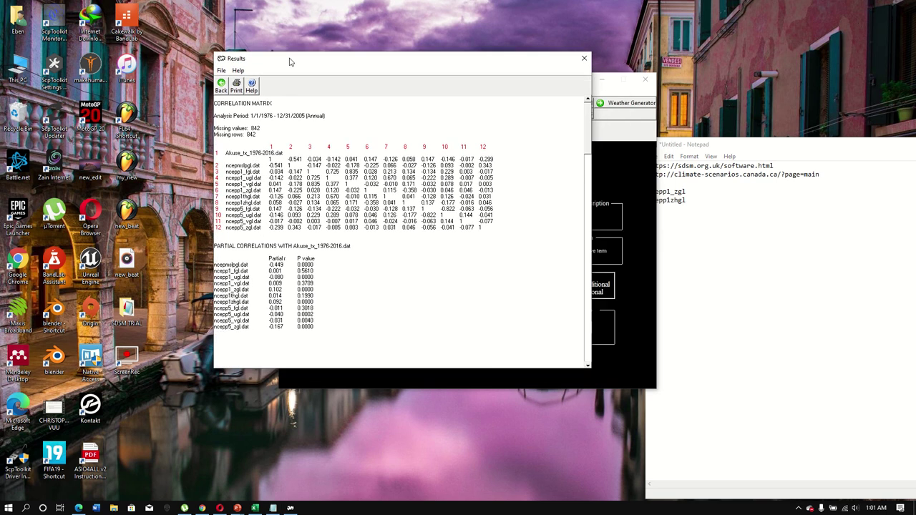
{"action": "left_click", "coordinate": [222, 83]}
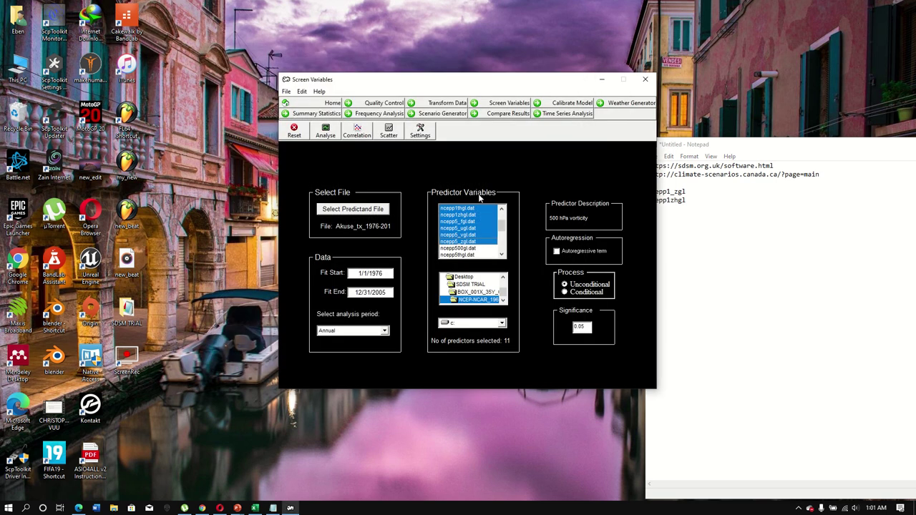
{"action": "left_click", "coordinate": [467, 249]}
{"action": "left_click", "coordinate": [466, 242]}
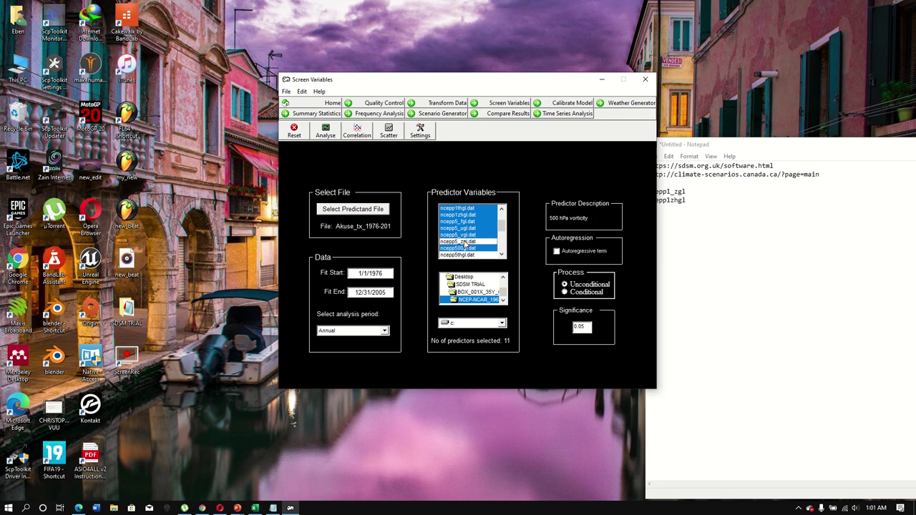
{"action": "left_click", "coordinate": [462, 235]}
{"action": "left_click", "coordinate": [461, 228]}
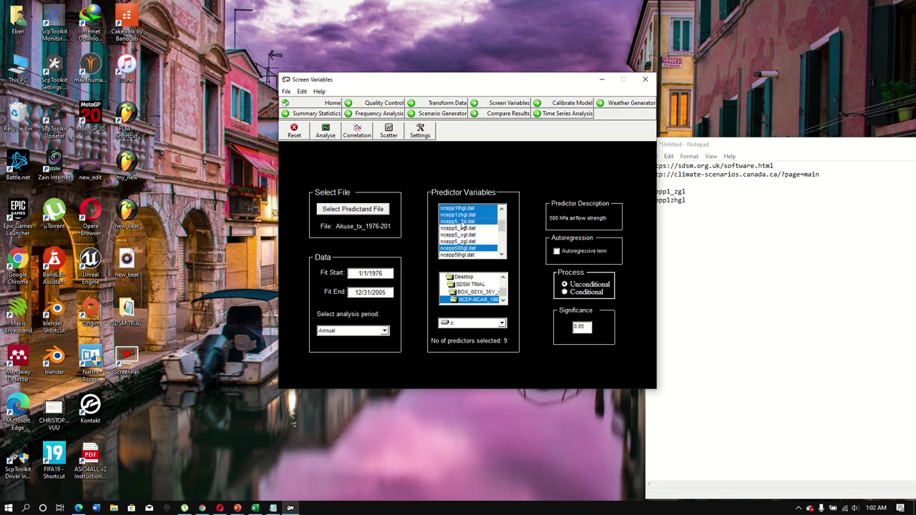
{"action": "left_click", "coordinate": [463, 221]}
{"action": "left_click", "coordinate": [462, 215]}
{"action": "left_click", "coordinate": [462, 209]}
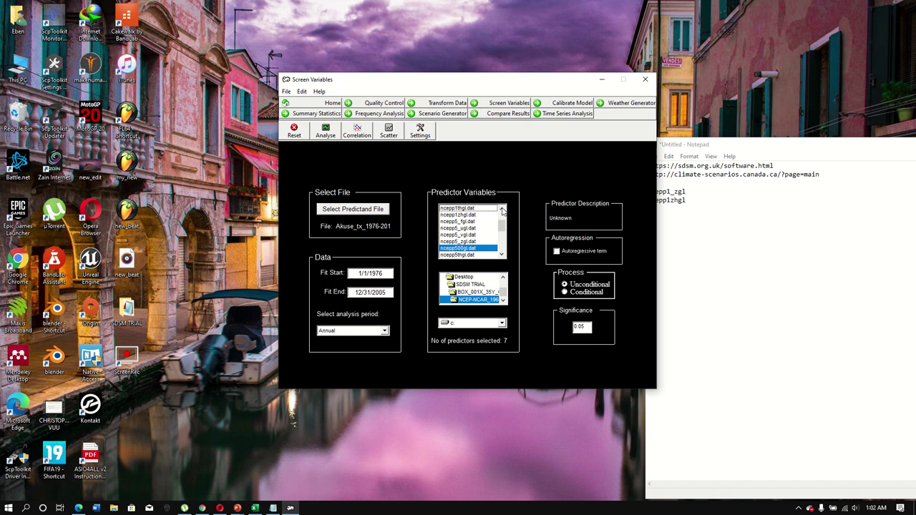
- Deselect the first five predictors, from ncepp1_zgl.dat back to ncepmslpgl.dat
{"action": "left_click_drag", "start_coordinate": [502, 226], "coordinate": [500, 220]}
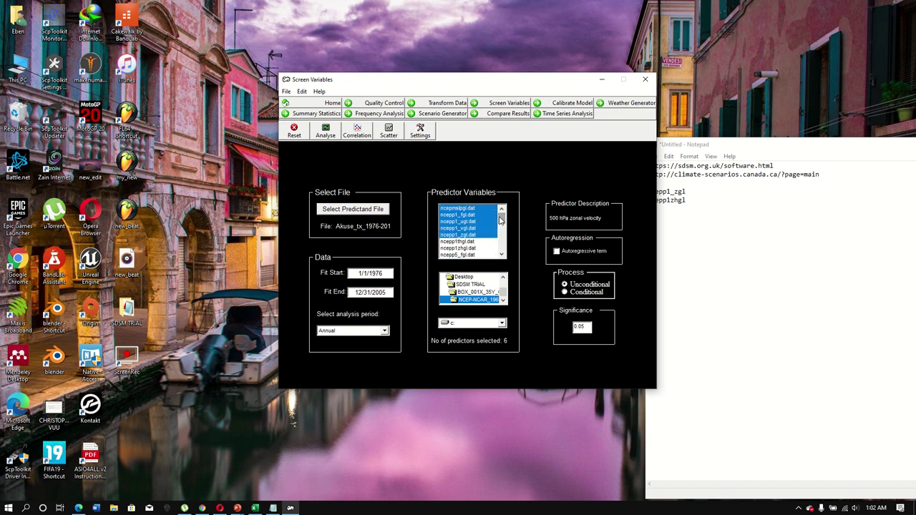
{"action": "left_click", "coordinate": [476, 235]}
{"action": "left_click", "coordinate": [476, 228]}
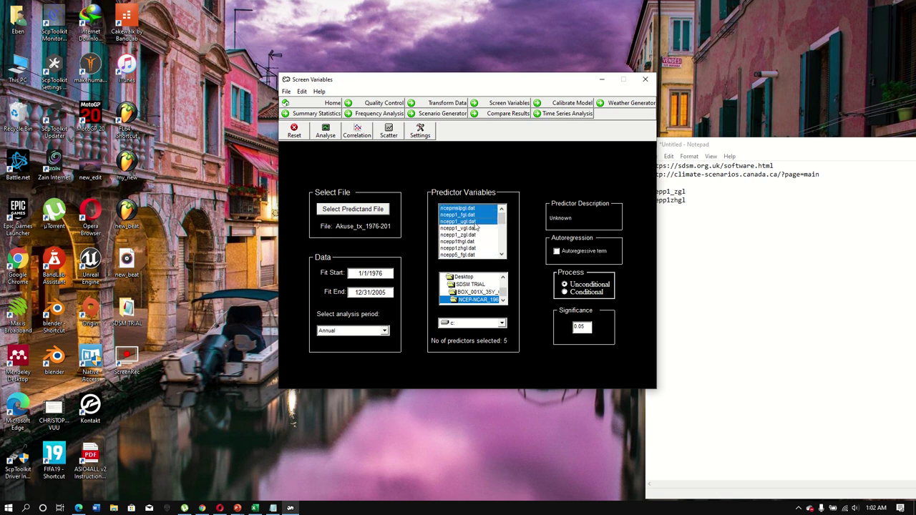
{"action": "left_click", "coordinate": [475, 223]}
{"action": "left_click", "coordinate": [471, 215]}
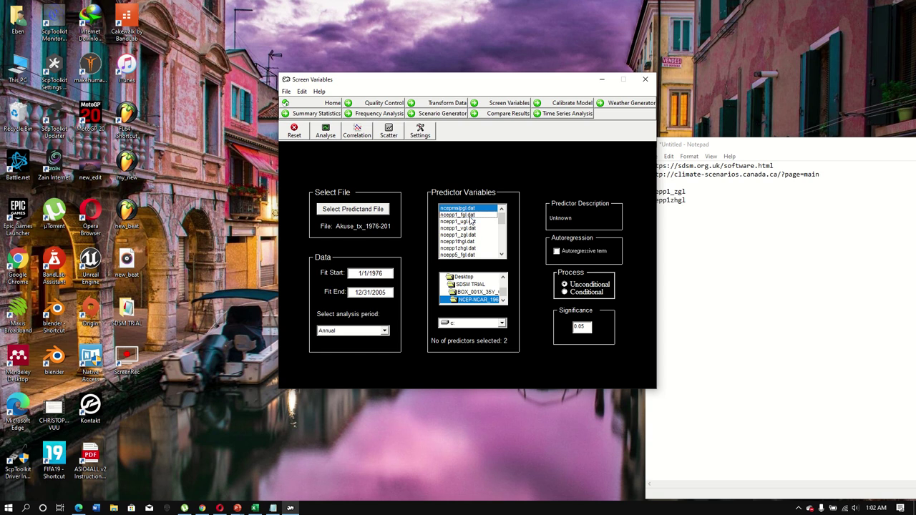
{"action": "left_click", "coordinate": [469, 209]}
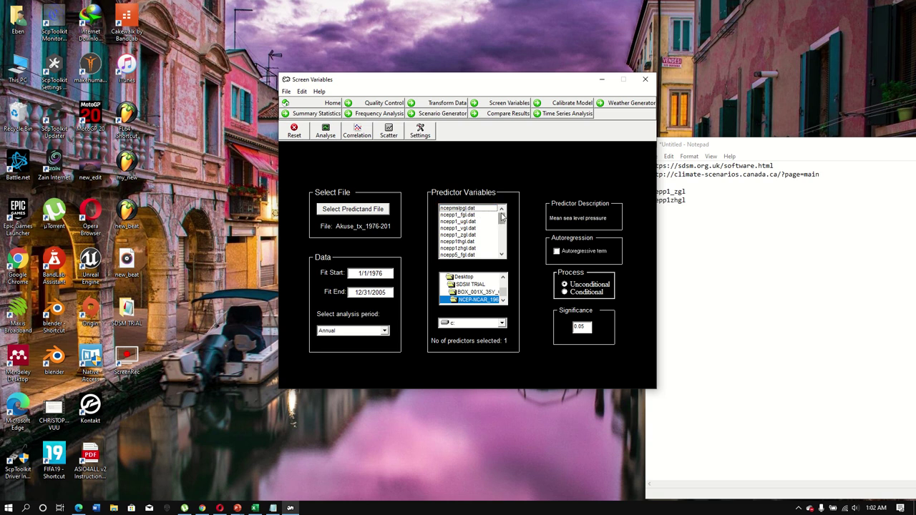
- Add ncepp5thgl.dat through ncepp8_zgl.dat to the selected predictors, keeping ncepp500gl.dat selected
{"action": "left_click_drag", "start_coordinate": [501, 217], "coordinate": [505, 235]}
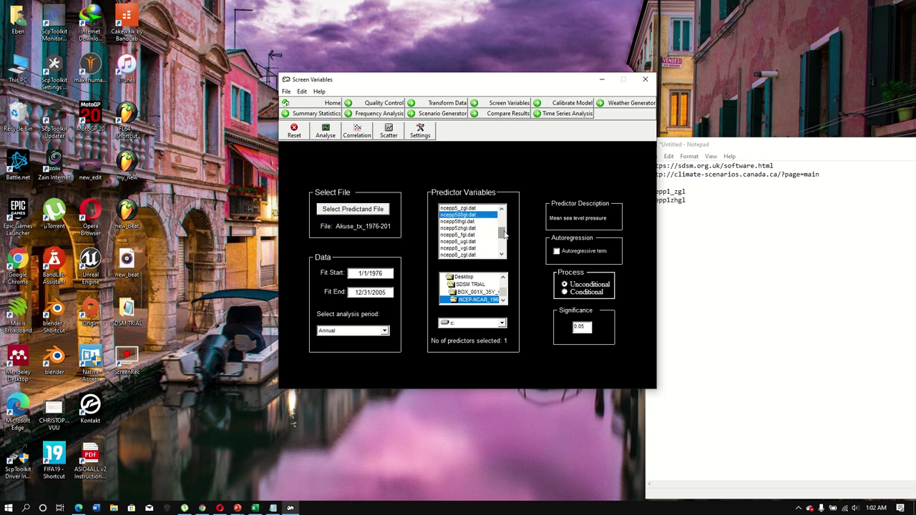
{"action": "left_click", "coordinate": [469, 222]}
{"action": "left_click", "coordinate": [469, 228]}
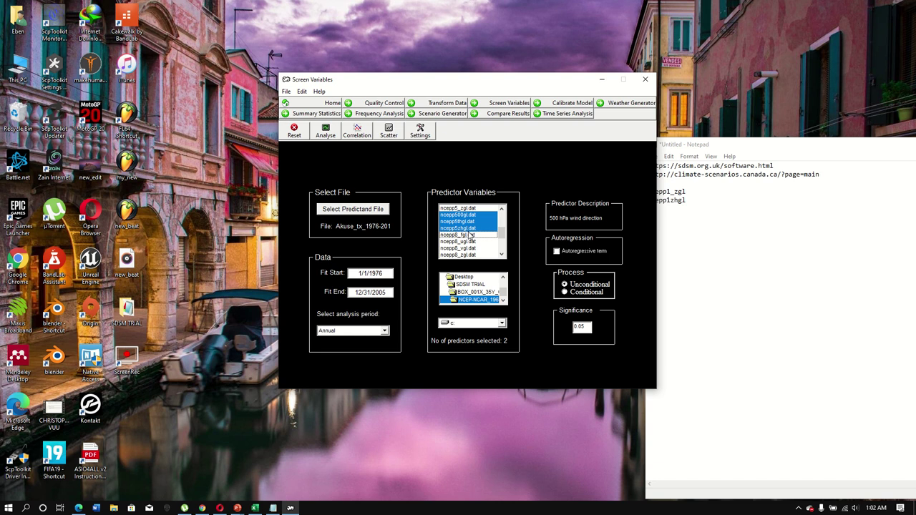
{"action": "left_click", "coordinate": [470, 235]}
{"action": "left_click", "coordinate": [471, 241]}
{"action": "left_click", "coordinate": [473, 248]}
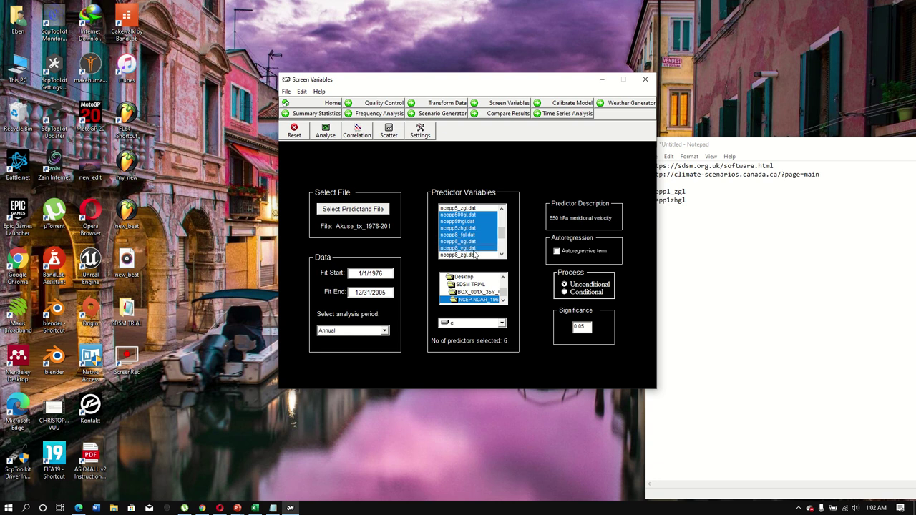
{"action": "left_click", "coordinate": [475, 255]}
- Add ncepp850gl.dat, ncepp8thgl.dat, ncepp8zhgl.dat and ncepprcpgl.dat to the predictors and run the correlation matrix on the batch
{"action": "left_click", "coordinate": [502, 255]}
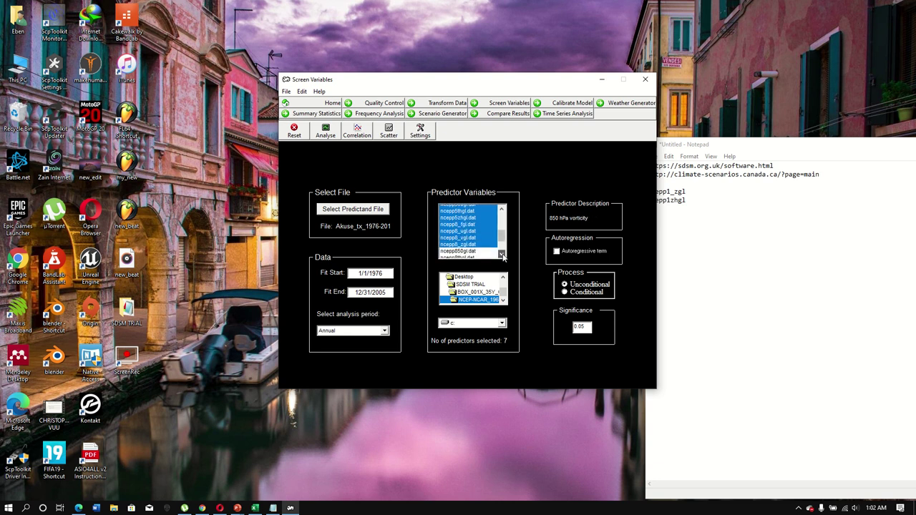
{"action": "left_click", "coordinate": [502, 255]}
{"action": "left_click", "coordinate": [502, 255]}
{"action": "left_click", "coordinate": [502, 255]}
{"action": "left_click", "coordinate": [502, 255]}
{"action": "left_click", "coordinate": [466, 221]}
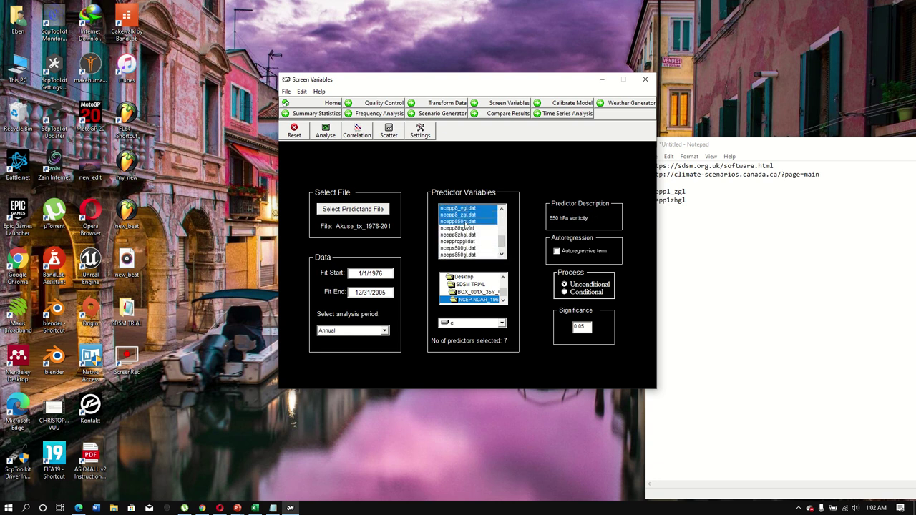
{"action": "left_click", "coordinate": [467, 228]}
{"action": "left_click", "coordinate": [469, 235]}
{"action": "left_click", "coordinate": [473, 241]}
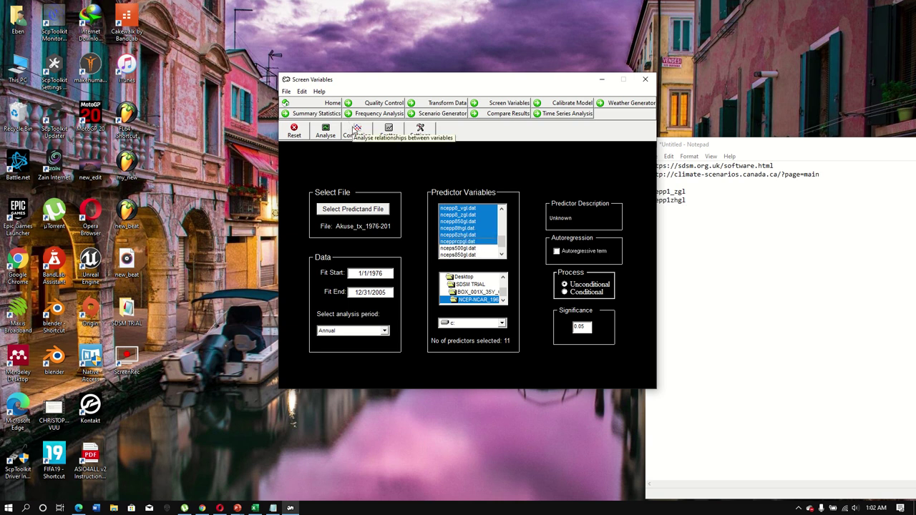
{"action": "left_click", "coordinate": [356, 130]}
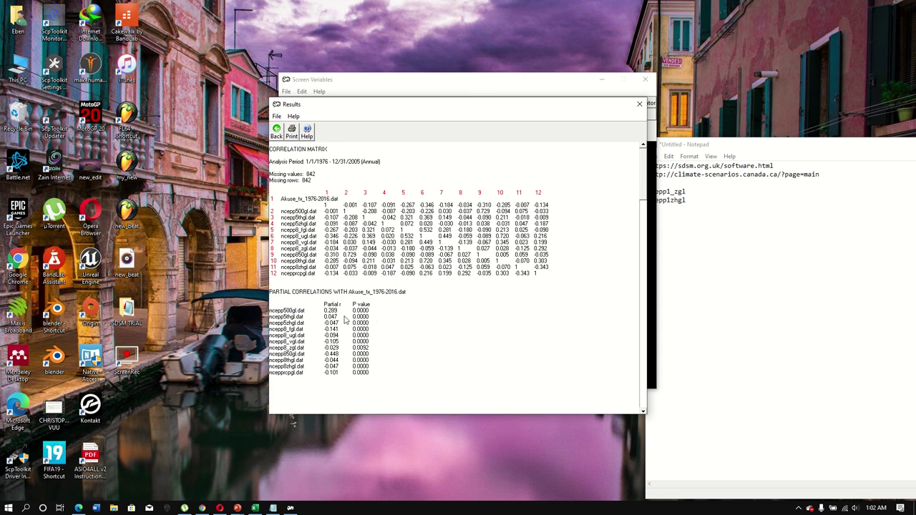
- Note the predictors ncepp500gl and ncepp5thgl on new lines in Notepad and close the correlation results
{"action": "left_click", "coordinate": [686, 224]}
{"action": "type", "text": "nc"}
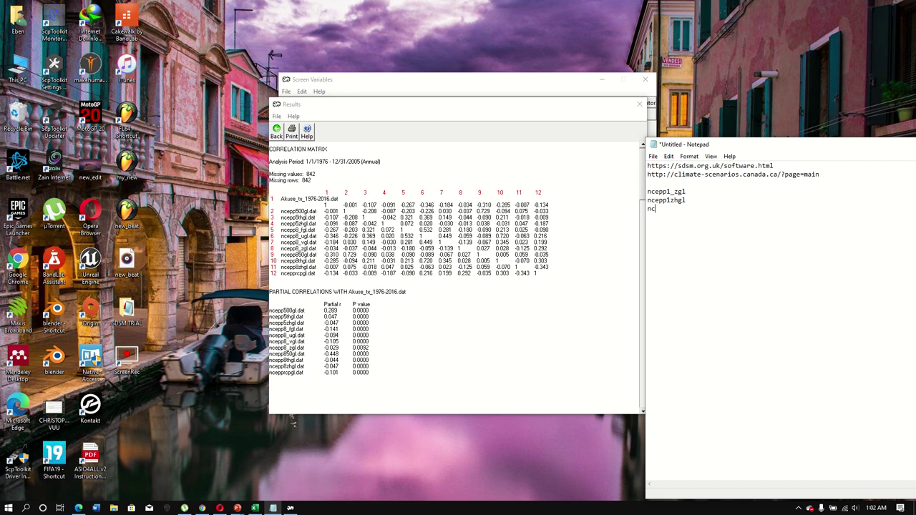
{"action": "type", "text": "epp500gl"}
{"action": "key", "text": "Return"}
{"action": "type", "text": "ncepp5thgl"}
{"action": "left_click", "coordinate": [279, 133]}
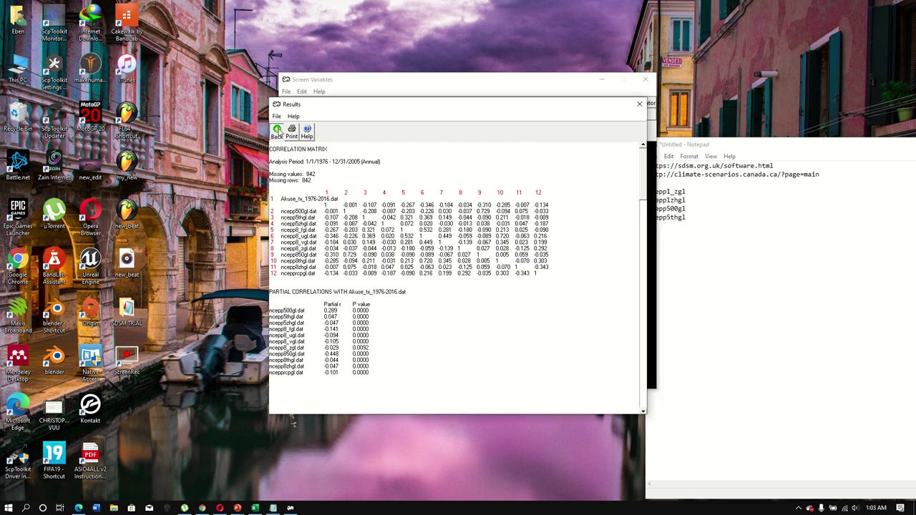
{"action": "left_click", "coordinate": [278, 132]}
{"action": "left_click", "coordinate": [690, 217]}
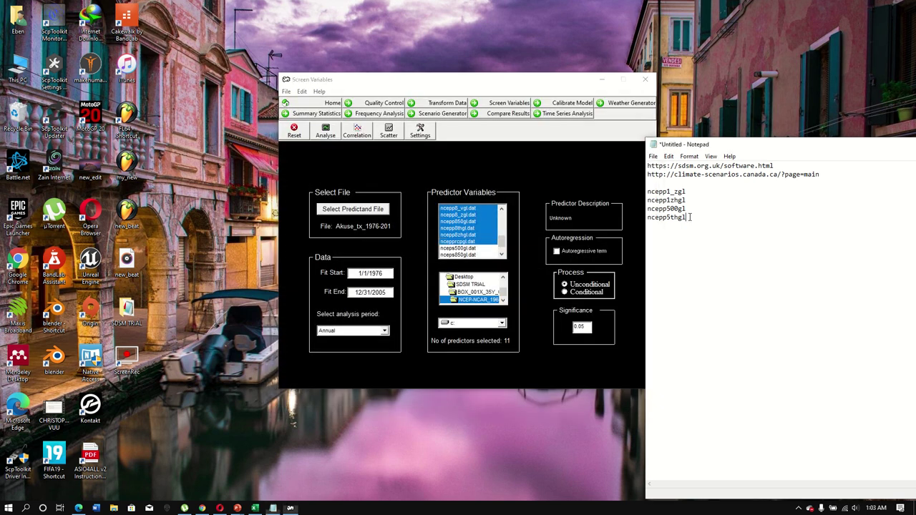
{"action": "key", "text": "Return"}
- Add nceps500gl.dat to the predictors and deselect ncepprcpgl.dat back through ncepp8_vgl.dat
{"action": "left_click", "coordinate": [472, 248]}
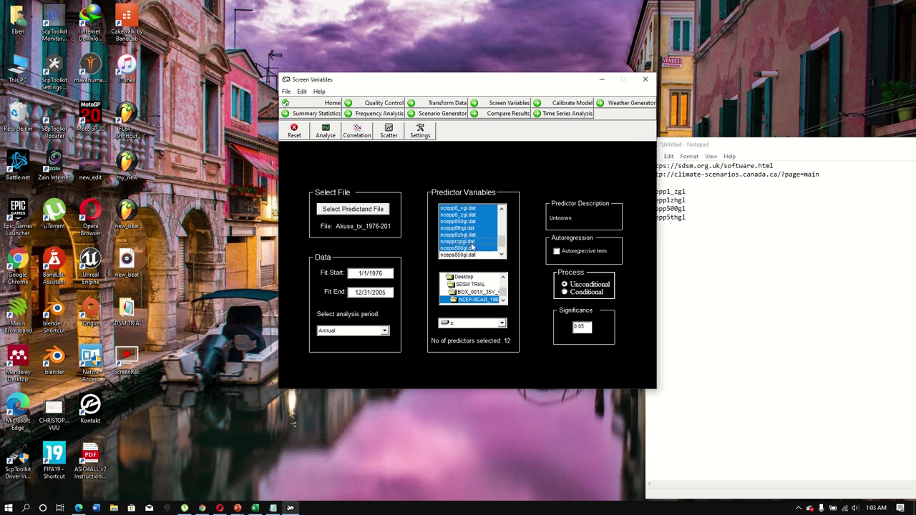
{"action": "left_click", "coordinate": [472, 242]}
{"action": "left_click", "coordinate": [470, 235]}
{"action": "left_click", "coordinate": [468, 228]}
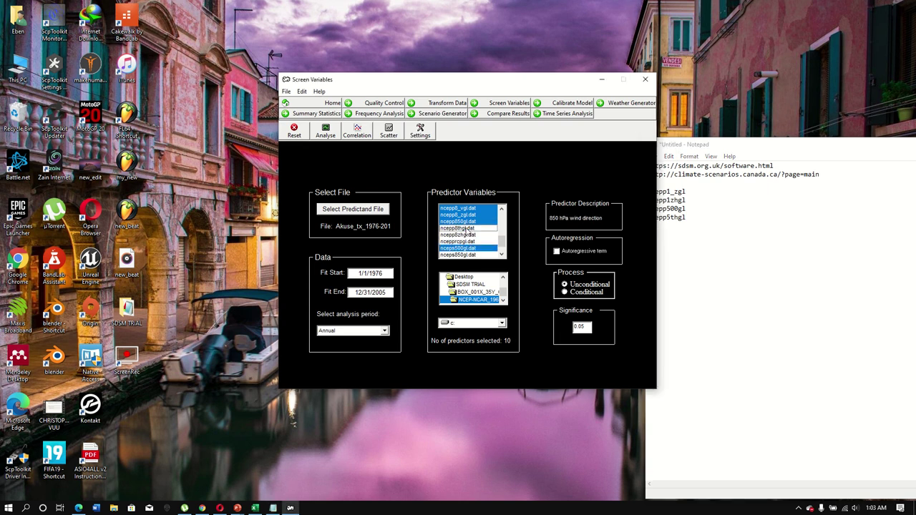
{"action": "left_click", "coordinate": [465, 221]}
{"action": "left_click", "coordinate": [469, 215]}
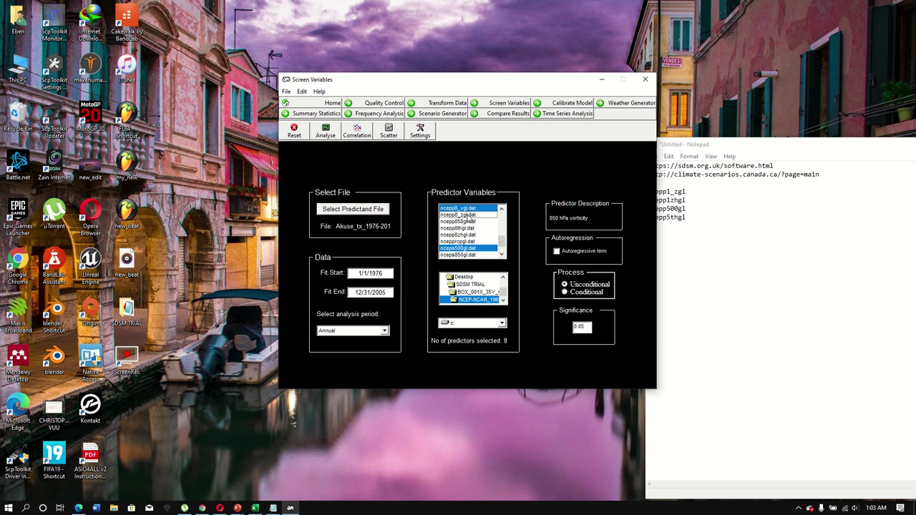
{"action": "left_click", "coordinate": [467, 209]}
- Deselect the remaining predictors of the previous batch, from ncepp8_ugl.dat back to ncepp500gl.dat
{"action": "scroll", "coordinate": [469, 222], "scroll_direction": "up", "scroll_amount": 2}
{"action": "left_click", "coordinate": [465, 235]}
{"action": "left_click_drag", "start_coordinate": [502, 241], "coordinate": [502, 234]}
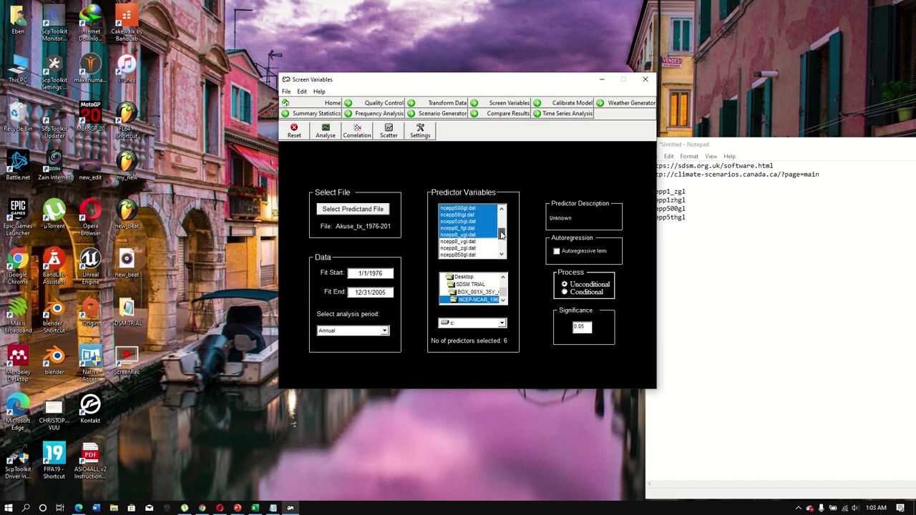
{"action": "left_click", "coordinate": [484, 229]}
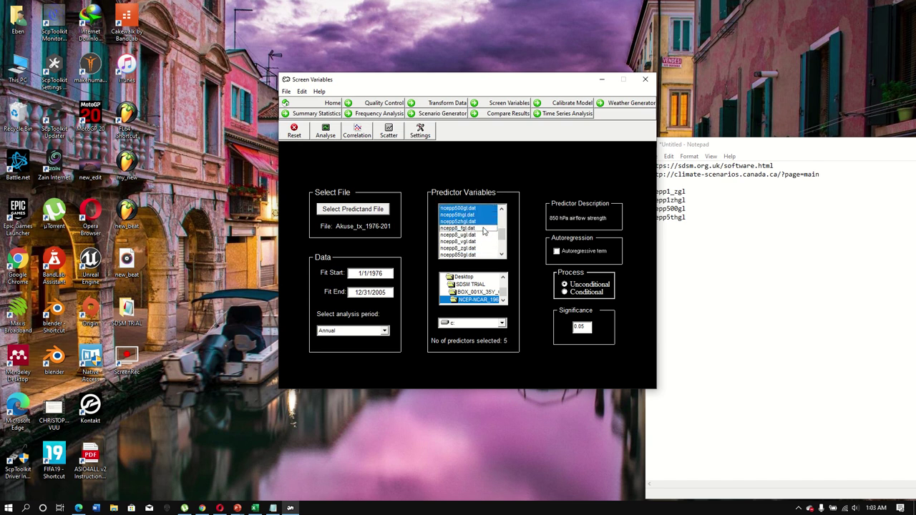
{"action": "left_click", "coordinate": [478, 222]}
{"action": "left_click", "coordinate": [474, 215]}
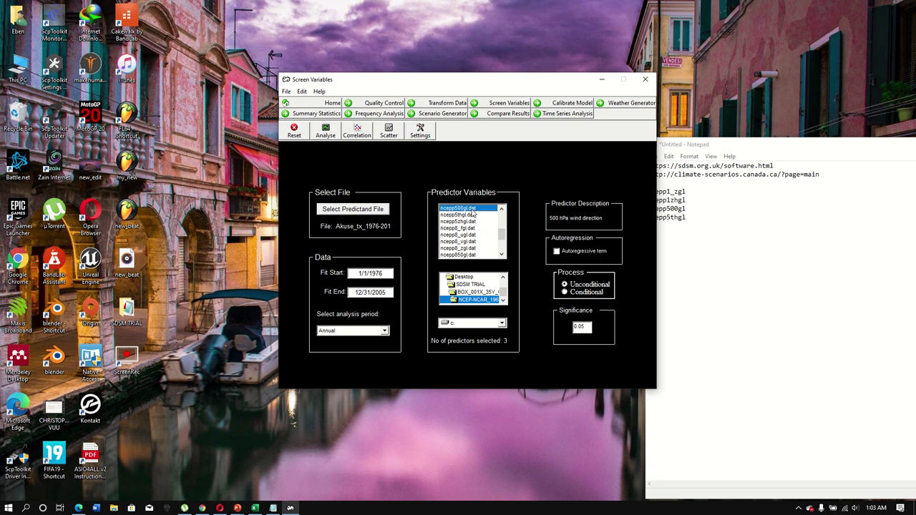
{"action": "left_click", "coordinate": [467, 208]}
- Add nceps850gl.dat, ncepshumgl.dat and nceptempgl.dat to the predictors and run the correlation matrix on the last batch
{"action": "left_click", "coordinate": [465, 228]}
{"action": "mouse_move", "coordinate": [502, 235]}
{"action": "left_mouse_down"}
{"action": "mouse_move", "coordinate": [500, 226]}
{"action": "mouse_move", "coordinate": [500, 244]}
{"action": "left_mouse_up"}
{"action": "left_click", "coordinate": [461, 242]}
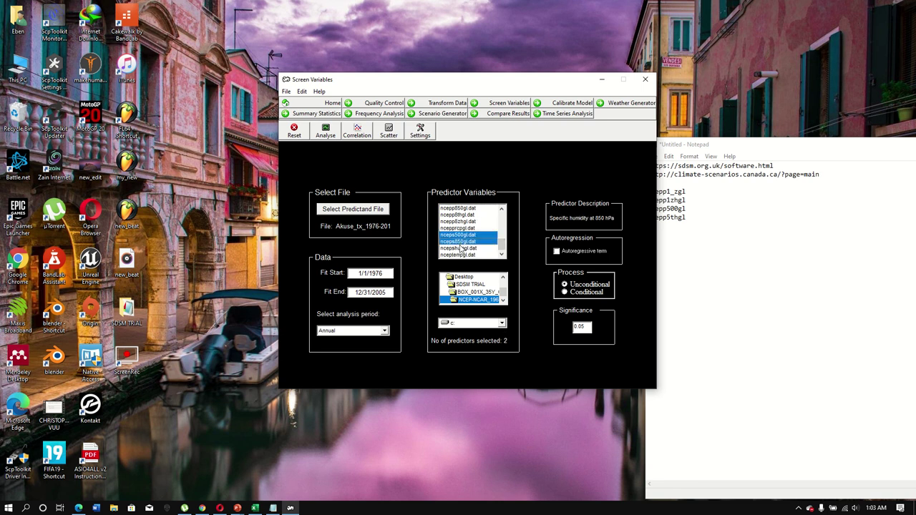
{"action": "left_click", "coordinate": [462, 248]}
{"action": "left_click", "coordinate": [465, 255]}
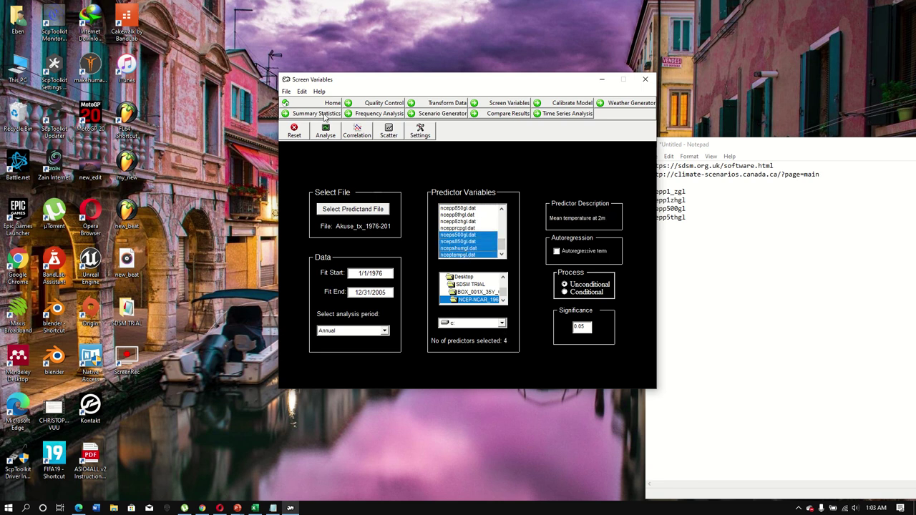
{"action": "left_click", "coordinate": [357, 130]}
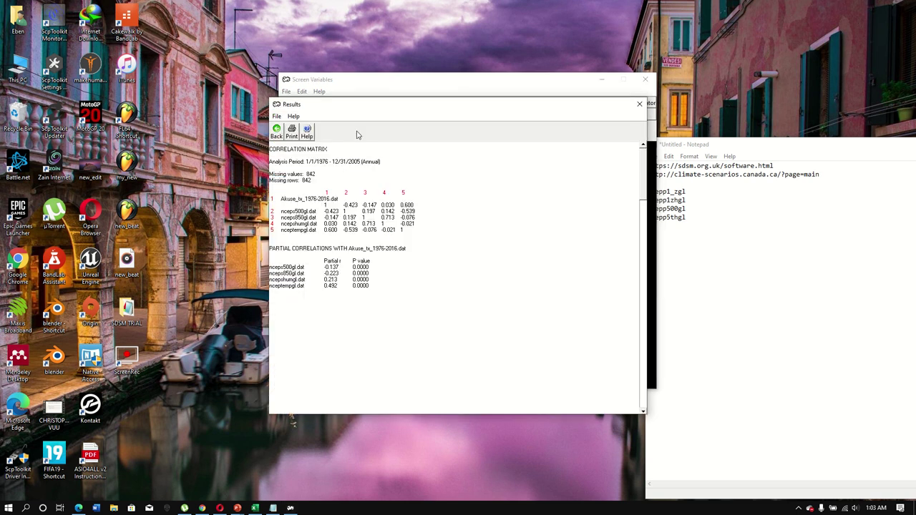
- Note the predictors ncepshumgl and nceptemgl in Notepad and close the correlation results
{"action": "left_click", "coordinate": [736, 295]}
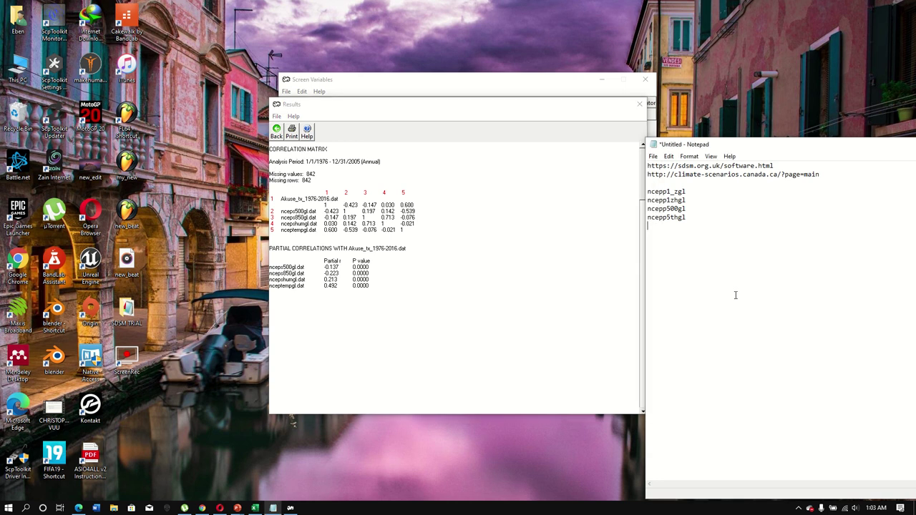
{"action": "type", "text": "ncep"}
{"action": "type", "text": "shumgl"}
{"action": "type", "text": "ncep"}
{"action": "type", "text": "te"}
{"action": "type", "text": "mgl"}
{"action": "left_click", "coordinate": [278, 130]}
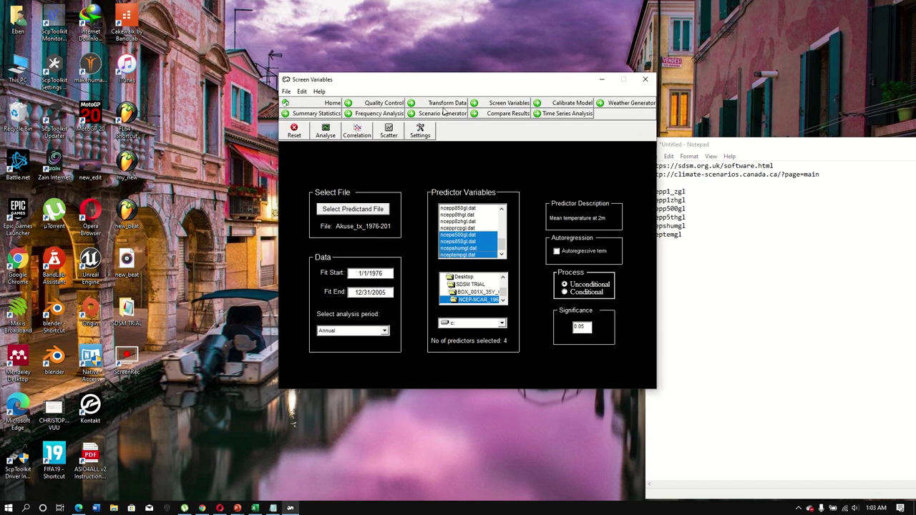
- Deselect the last four predictors, from nceps500gl.dat to nceptempgl.dat
{"action": "left_click", "coordinate": [462, 237]}
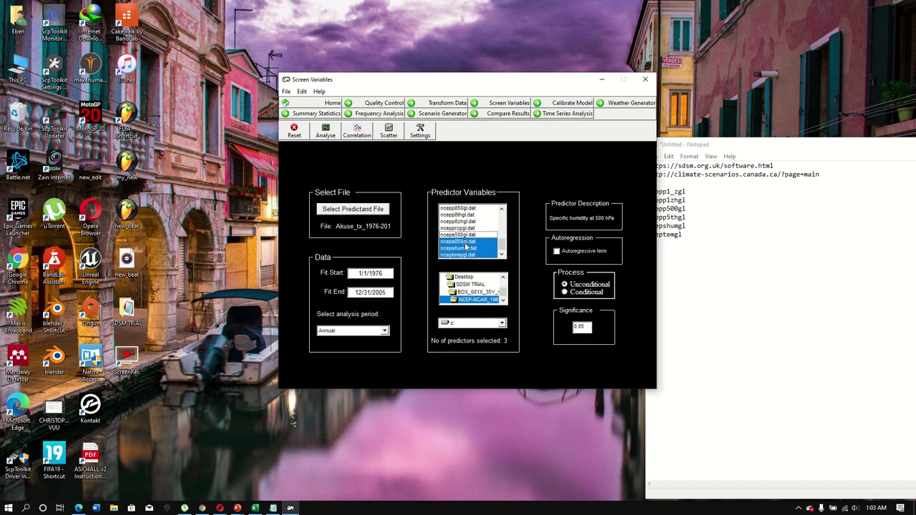
{"action": "left_click", "coordinate": [462, 248]}
{"action": "left_click", "coordinate": [472, 256]}
{"action": "left_click", "coordinate": [472, 255]}
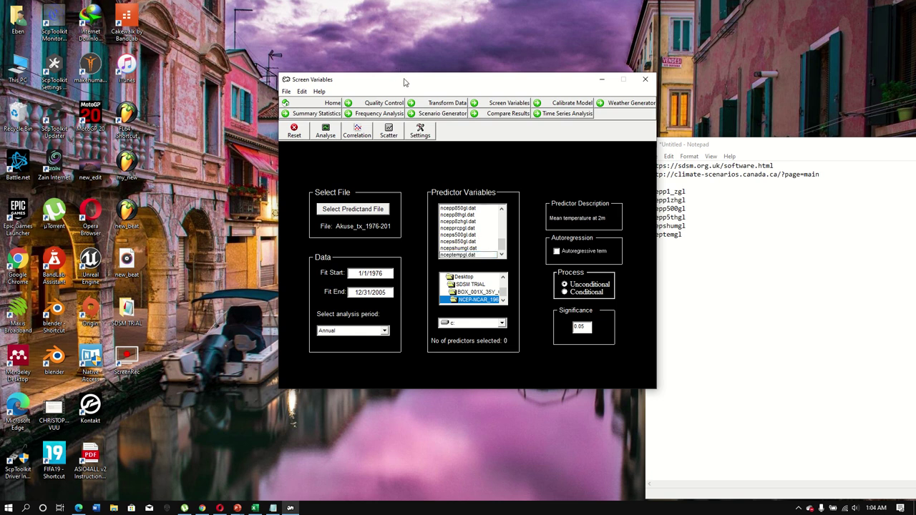
- Open the Calibrate Model screen and place its window clear of the Notepad predictor list
{"action": "left_click_drag", "start_coordinate": [404, 82], "coordinate": [331, 76]}
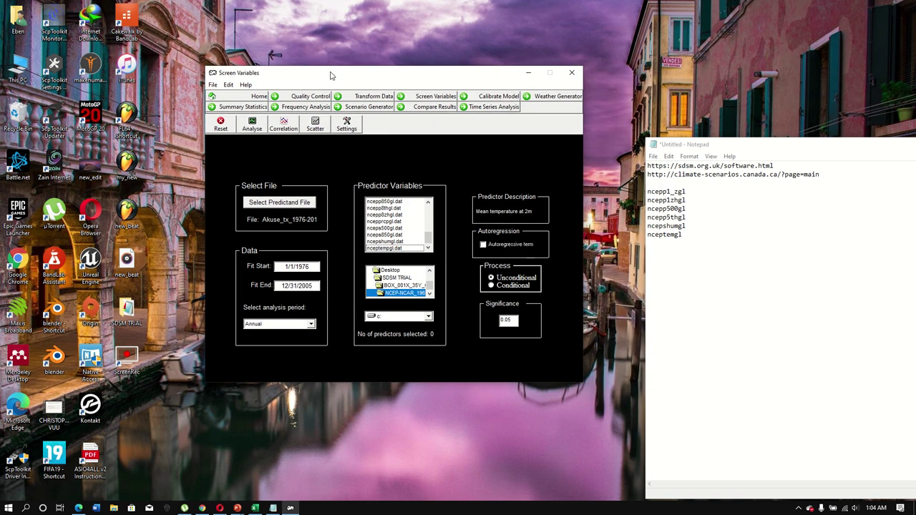
{"action": "left_click", "coordinate": [501, 96]}
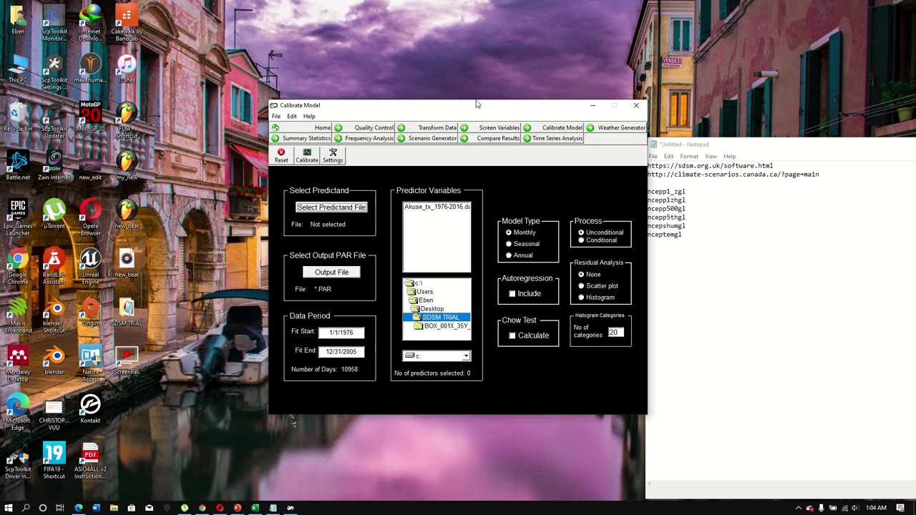
{"action": "left_click_drag", "start_coordinate": [451, 103], "coordinate": [361, 84]}
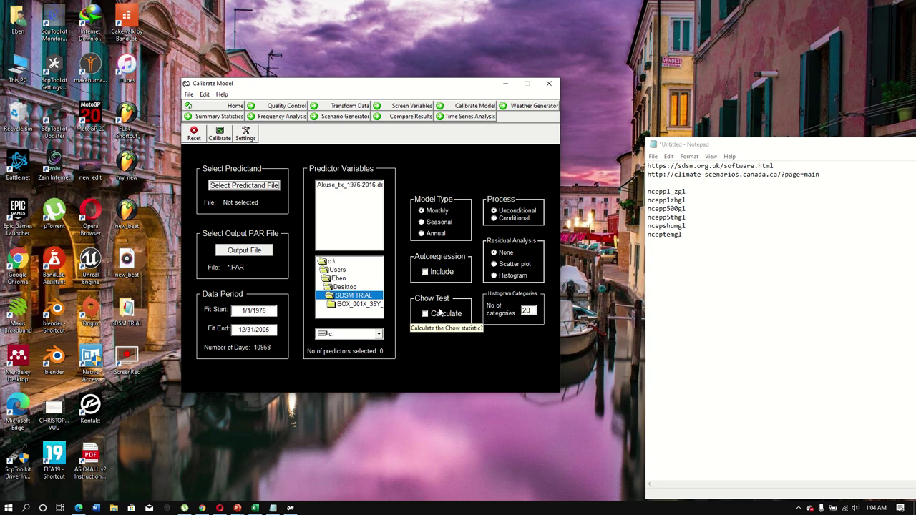
- Set Akuse_tx_1976-2016.dat as the predictand file and save the output parameter file as cal in the SDSM TRIAL folder
{"action": "left_click", "coordinate": [266, 184]}
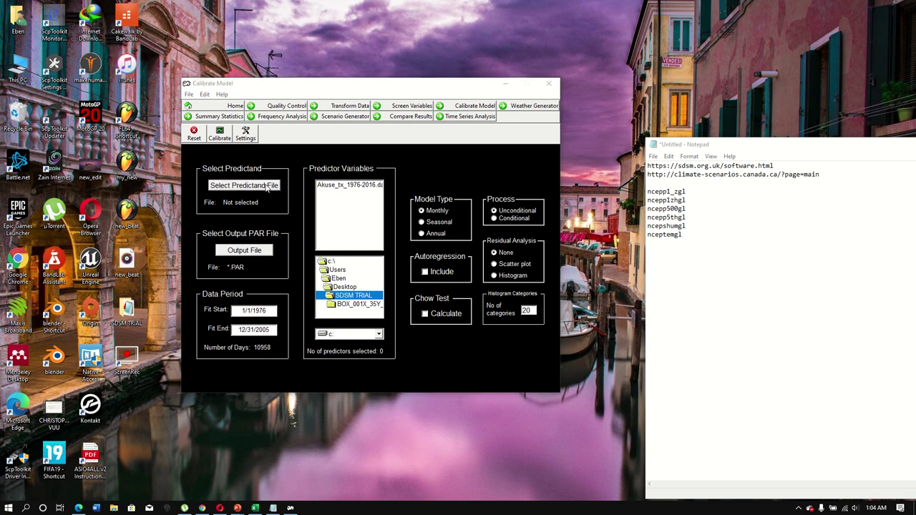
{"action": "double_click", "coordinate": [287, 157]}
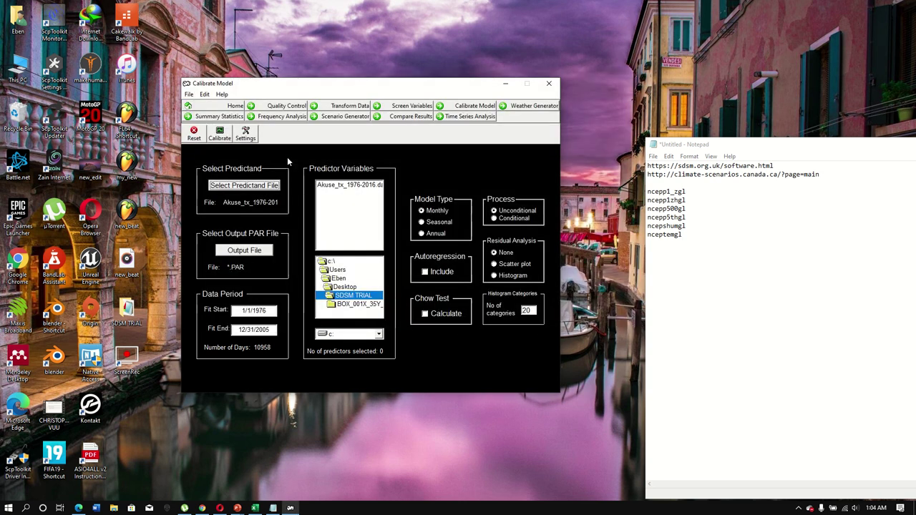
{"action": "left_click", "coordinate": [240, 255]}
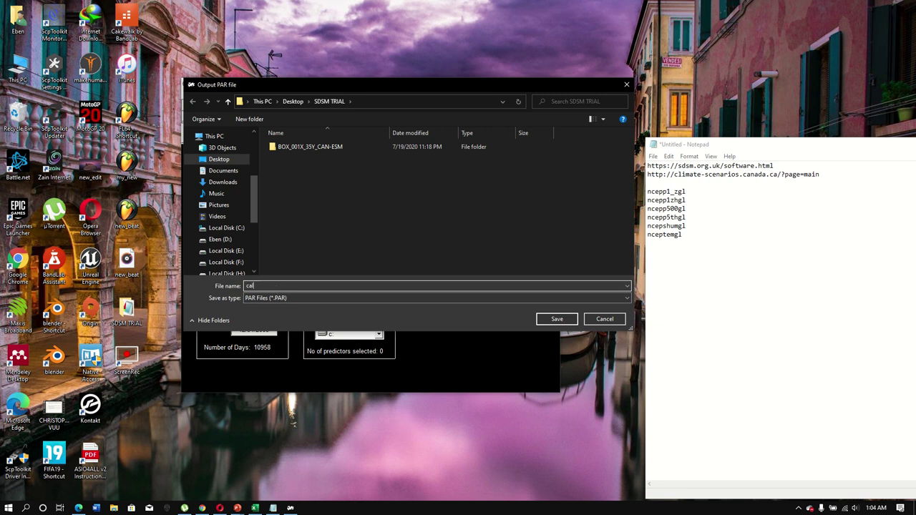
{"action": "left_click", "coordinate": [543, 319]}
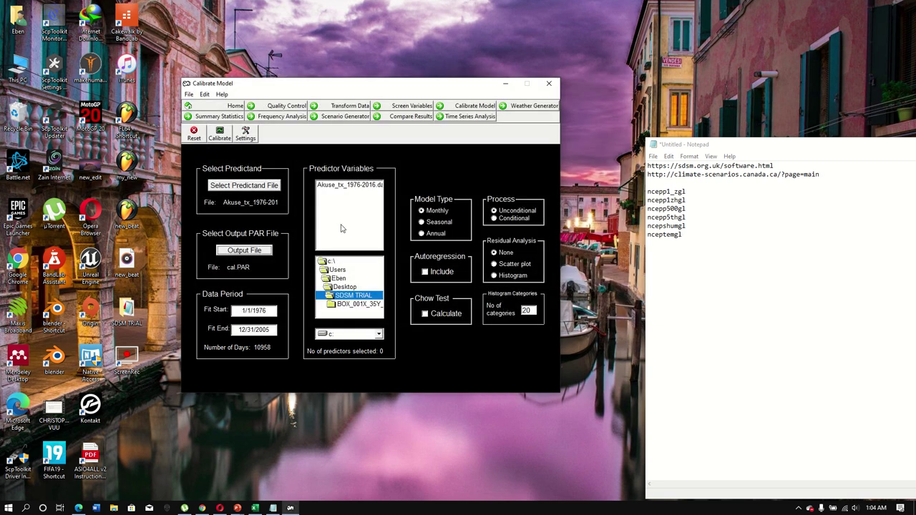
- Open the NCEP-NCAR folder inside BOX_001X_35Y_CAN-ESM as the predictor variable source for calibration
{"action": "double_click", "coordinate": [348, 305]}
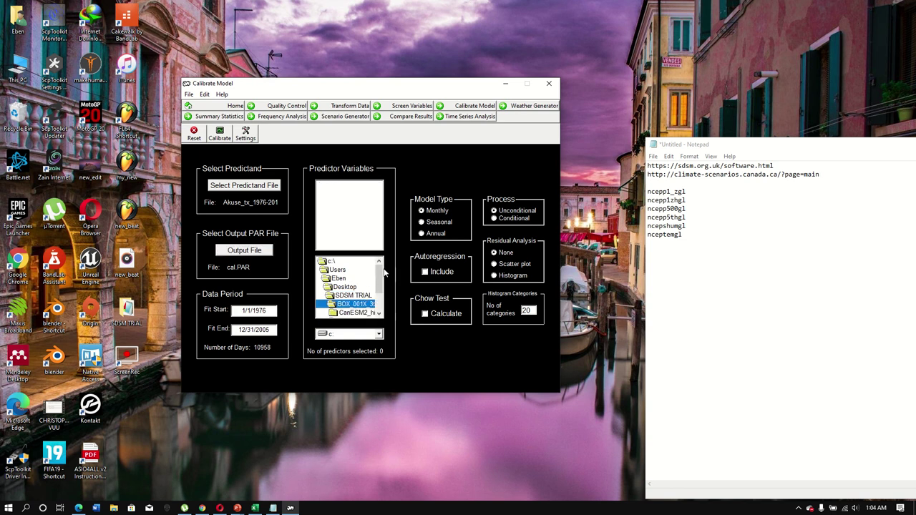
{"action": "scroll", "coordinate": [379, 287], "scroll_direction": "down", "scroll_amount": 2}
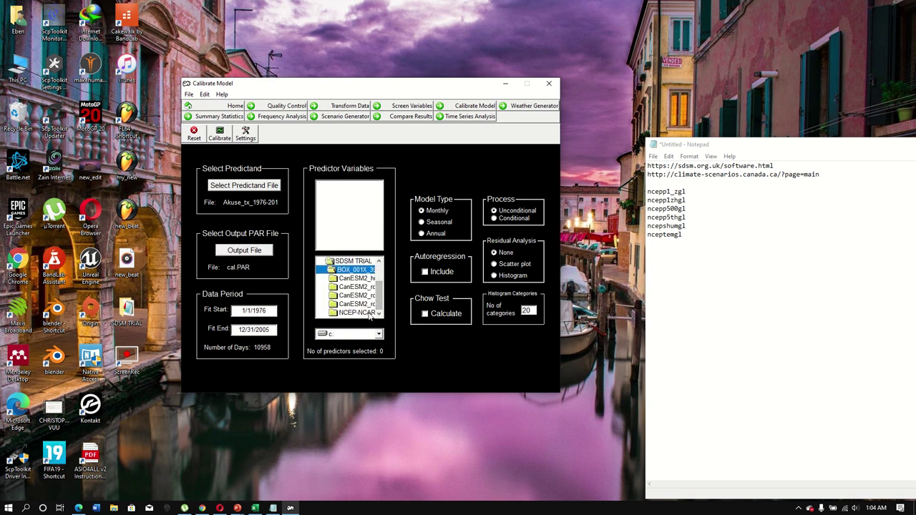
{"action": "double_click", "coordinate": [369, 314]}
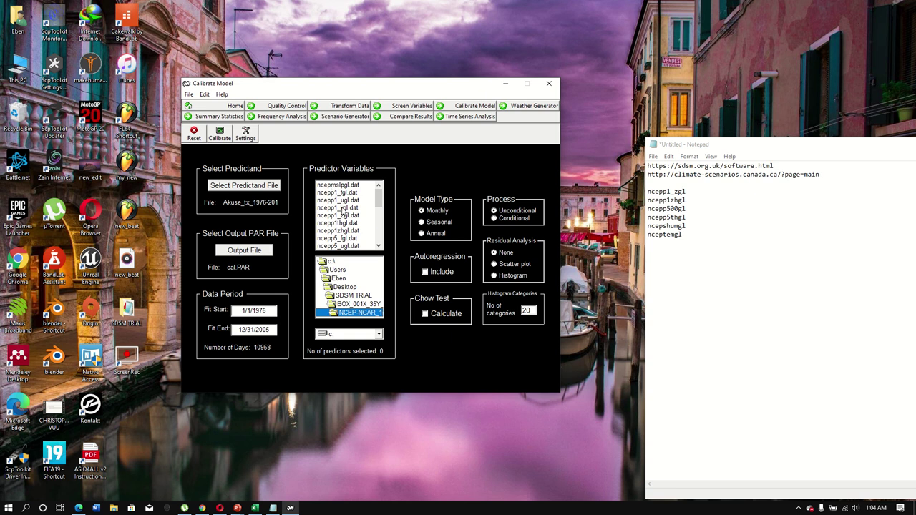
- Select the predictors ncepp1_zgl, ncepp1zhgl, ncepp500gl, ncepp5thgl, ncepshumgl and nceptempgl for the calibration
{"action": "left_click", "coordinate": [343, 216]}
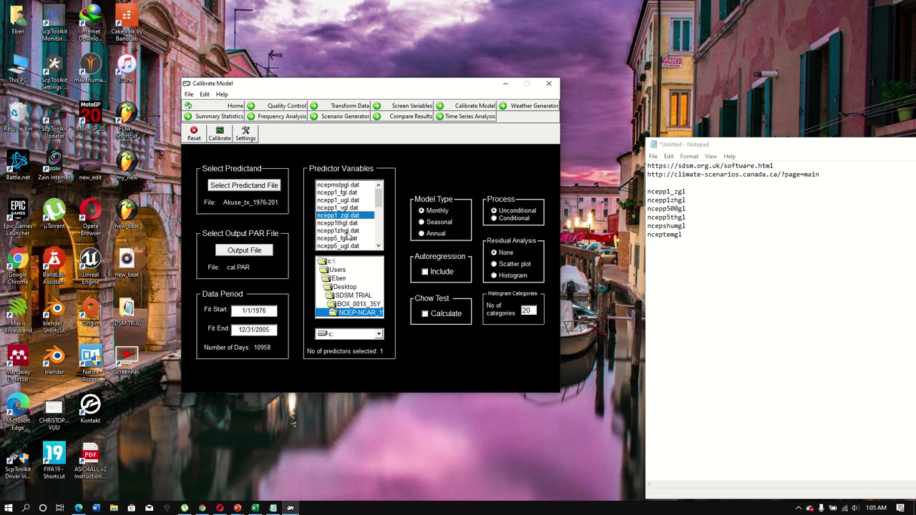
{"action": "left_click", "coordinate": [346, 232]}
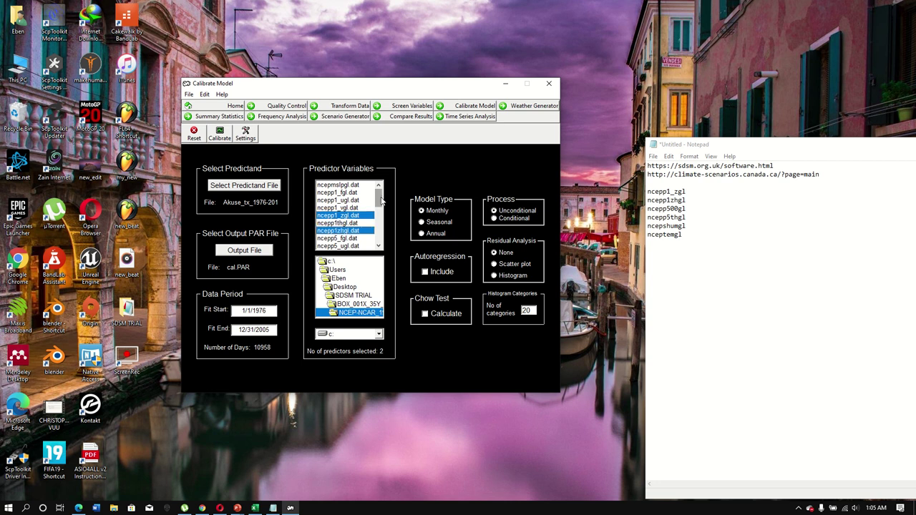
{"action": "left_click_drag", "start_coordinate": [382, 201], "coordinate": [380, 209]}
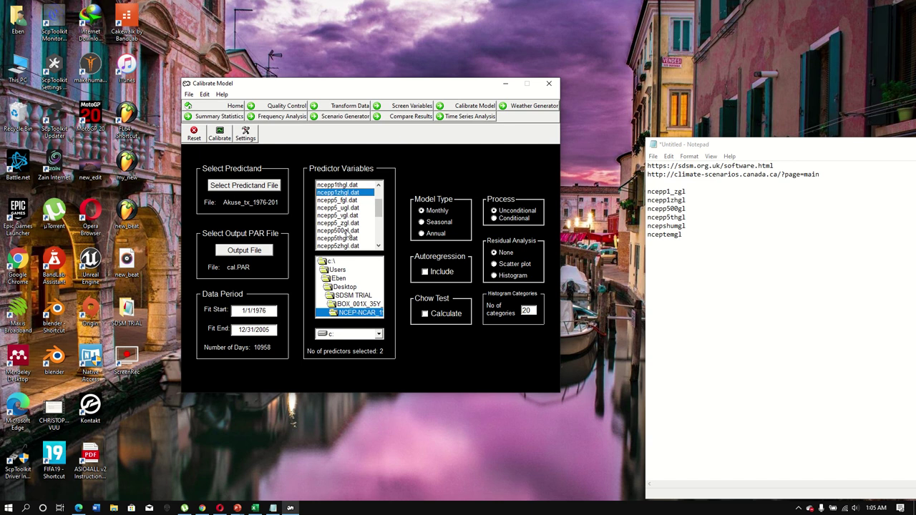
{"action": "left_click", "coordinate": [347, 232]}
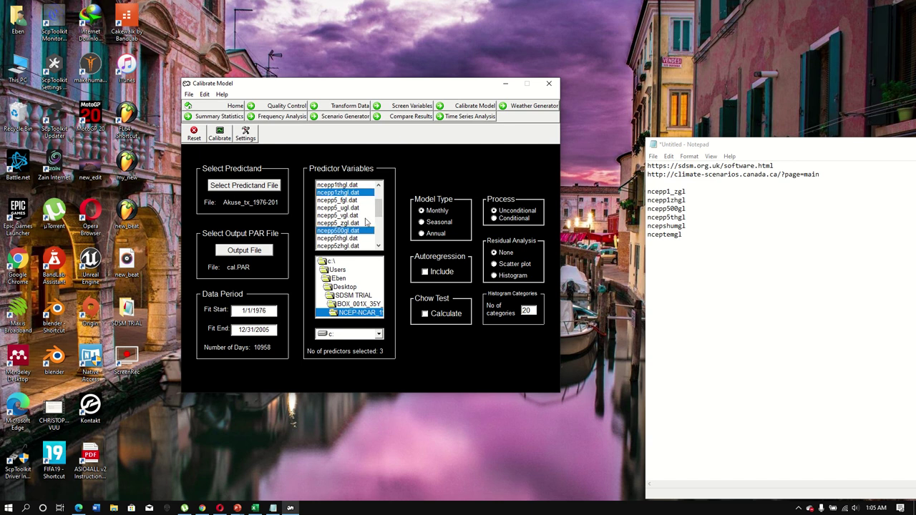
{"action": "scroll", "coordinate": [379, 209], "scroll_direction": "down", "scroll_amount": 2}
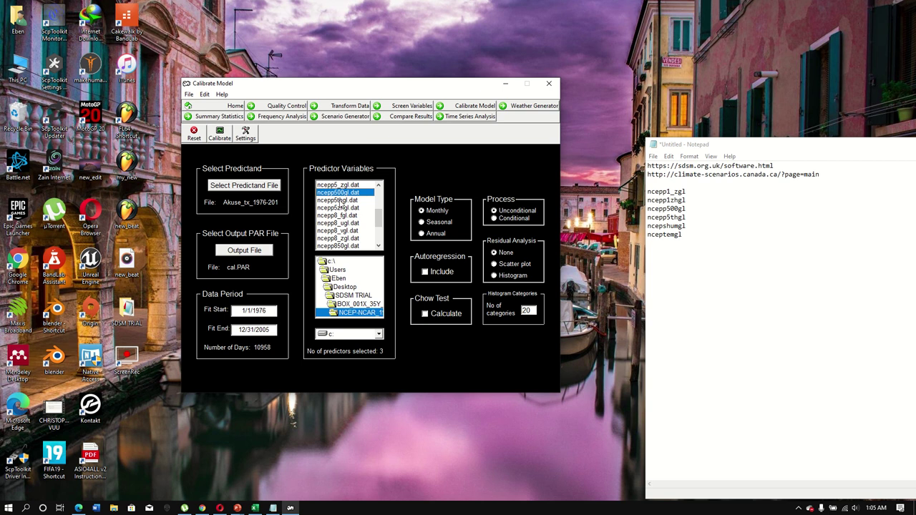
{"action": "left_click", "coordinate": [342, 200]}
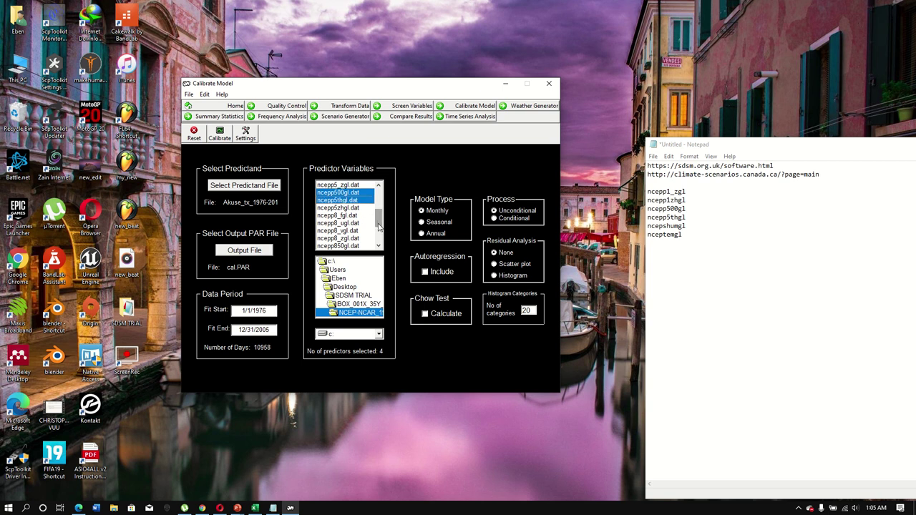
{"action": "scroll", "coordinate": [380, 228], "scroll_direction": "down", "scroll_amount": 3}
{"action": "left_click", "coordinate": [347, 238]}
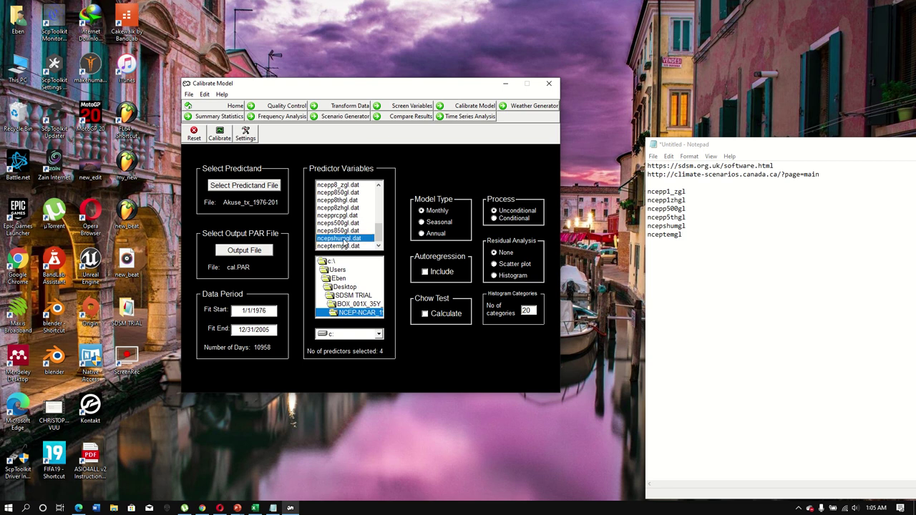
{"action": "left_click", "coordinate": [345, 247]}
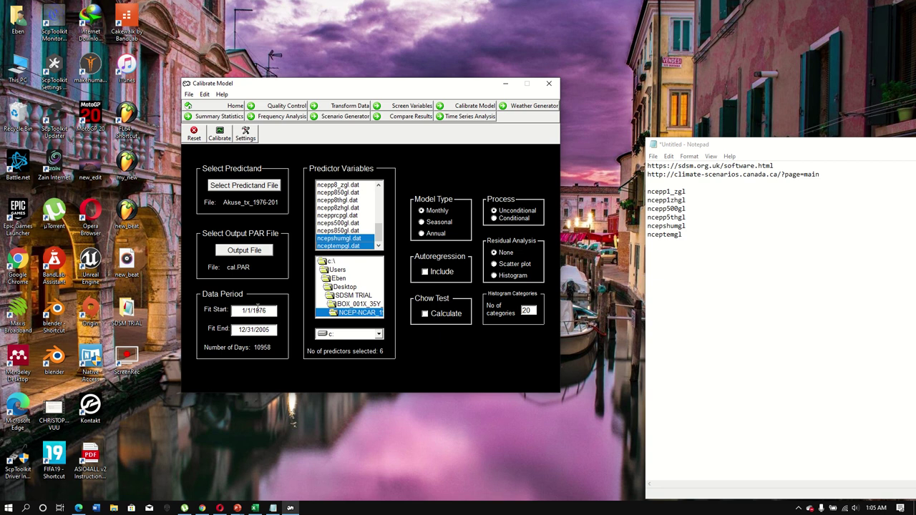
- Run the calibration with the selected predictors and close its results window
{"action": "left_click", "coordinate": [220, 133]}
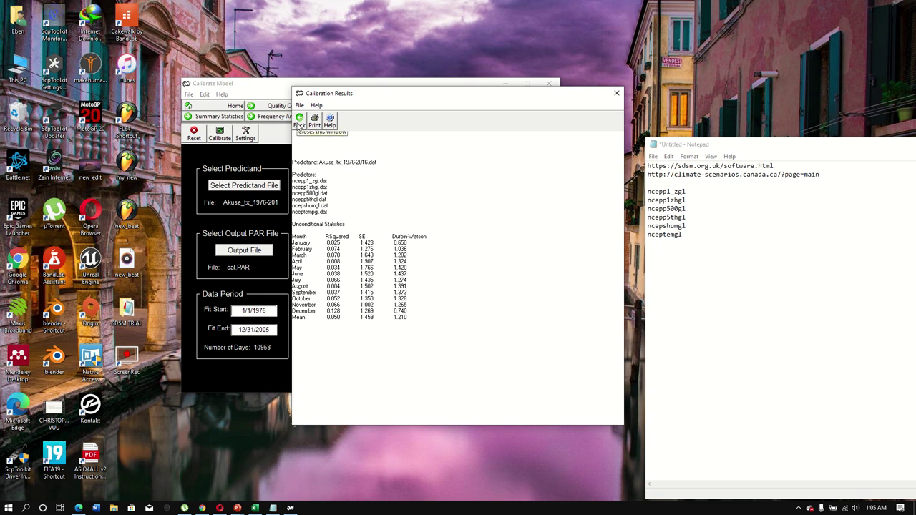
{"action": "left_click", "coordinate": [299, 119]}
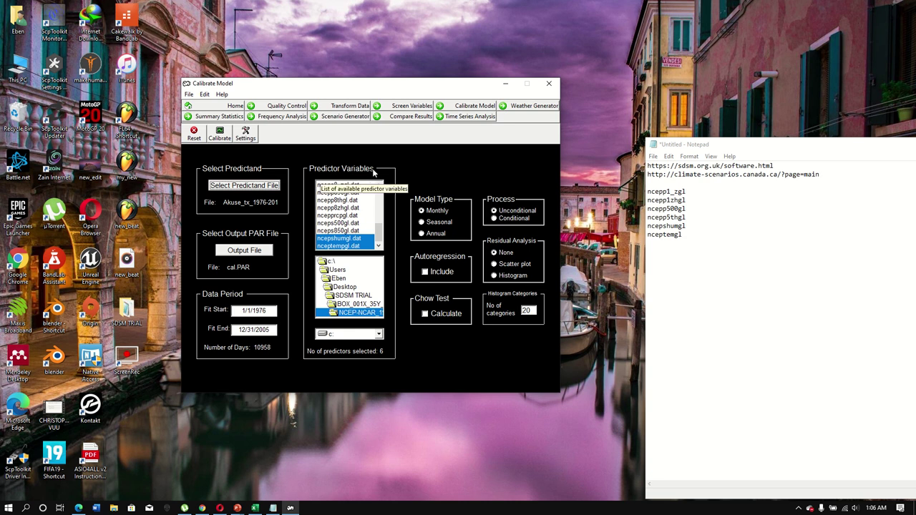
- Open the Weather Generator clear of the Notepad list, load cal.PAR as the parameter file and view its details
{"action": "left_click", "coordinate": [518, 106]}
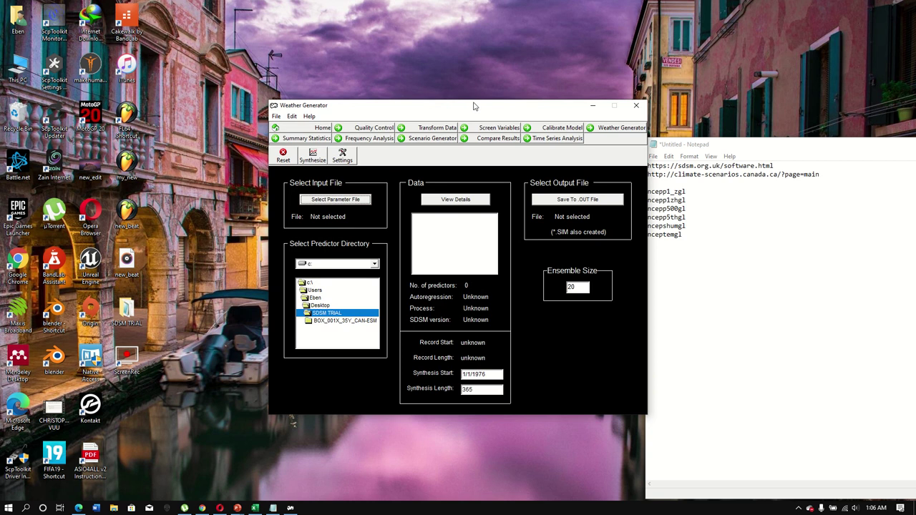
{"action": "left_click_drag", "start_coordinate": [473, 106], "coordinate": [386, 101]}
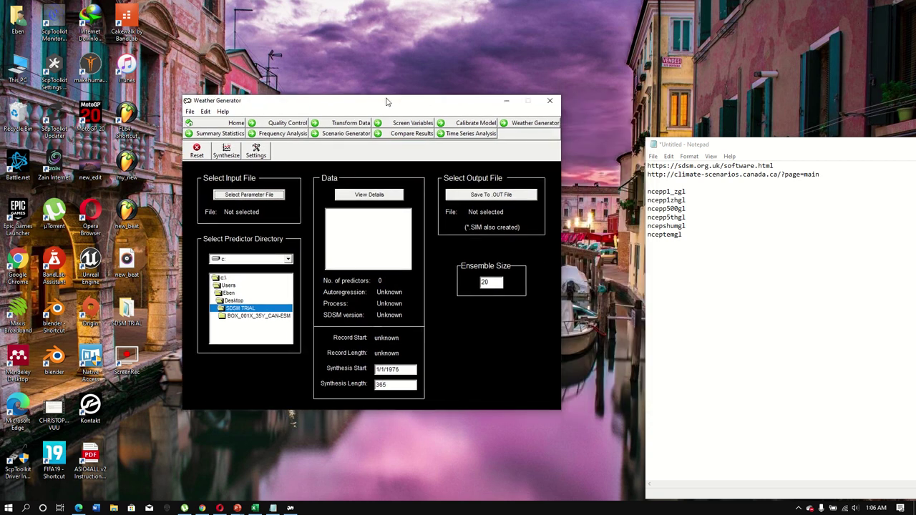
{"action": "left_click", "coordinate": [269, 194]}
{"action": "double_click", "coordinate": [286, 176]}
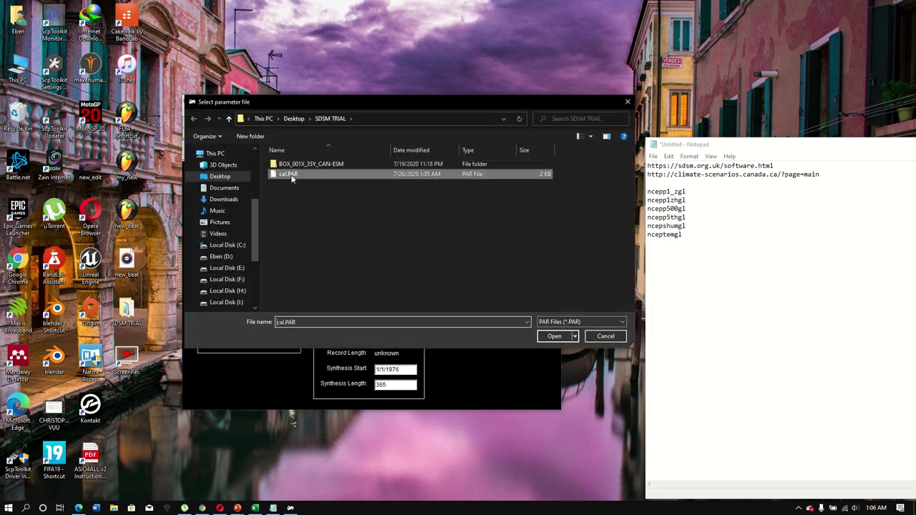
{"action": "left_click", "coordinate": [379, 198]}
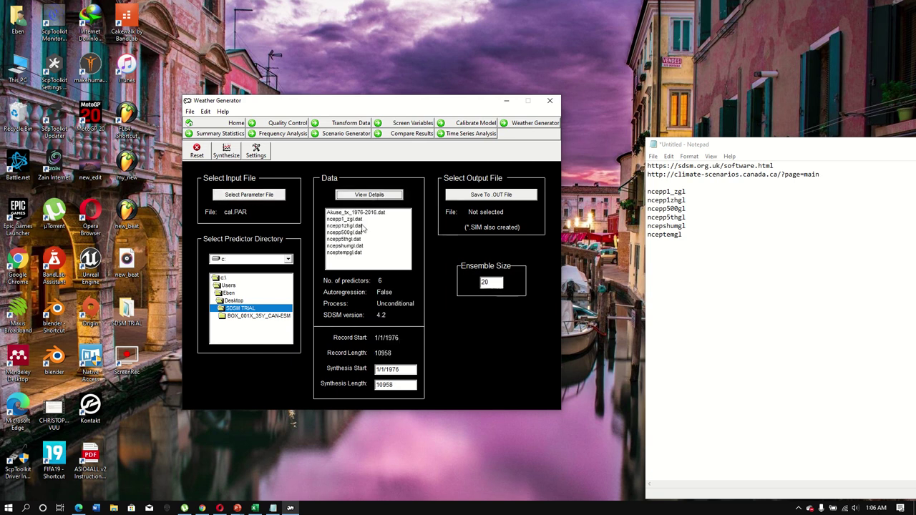
- Set the Weather Generator's output file to Weather_gen in the SDSM TRIAL folder
{"action": "left_click", "coordinate": [483, 195]}
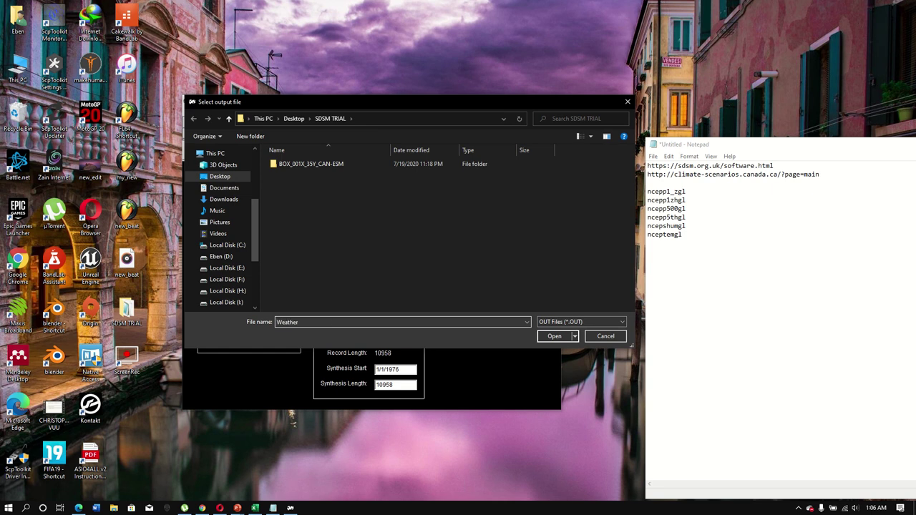
{"action": "type", "text": "Weather_gen"}
{"action": "key", "text": "Return"}
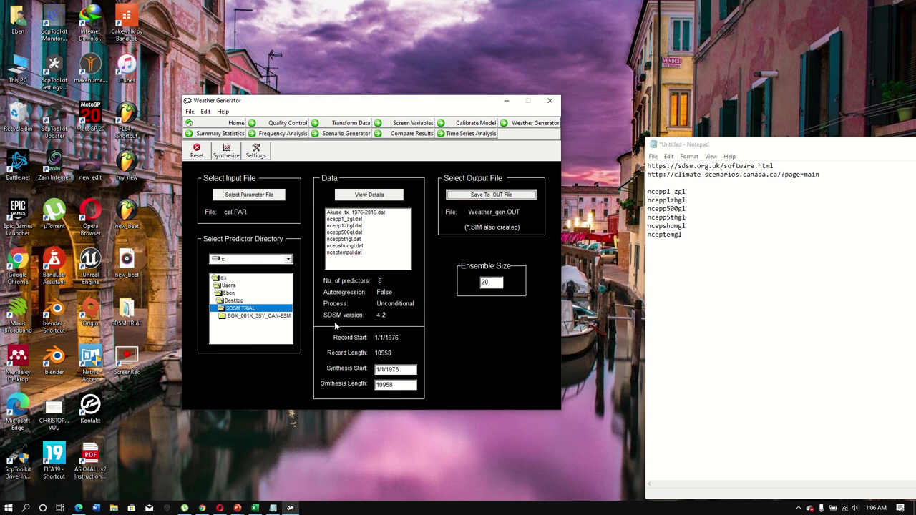
- Set the predictor directory to NCEP-NCAR_1961_2005 inside BOX_001X_35Y_CAN-ESM and synthesize the weather data
{"action": "double_click", "coordinate": [262, 318]}
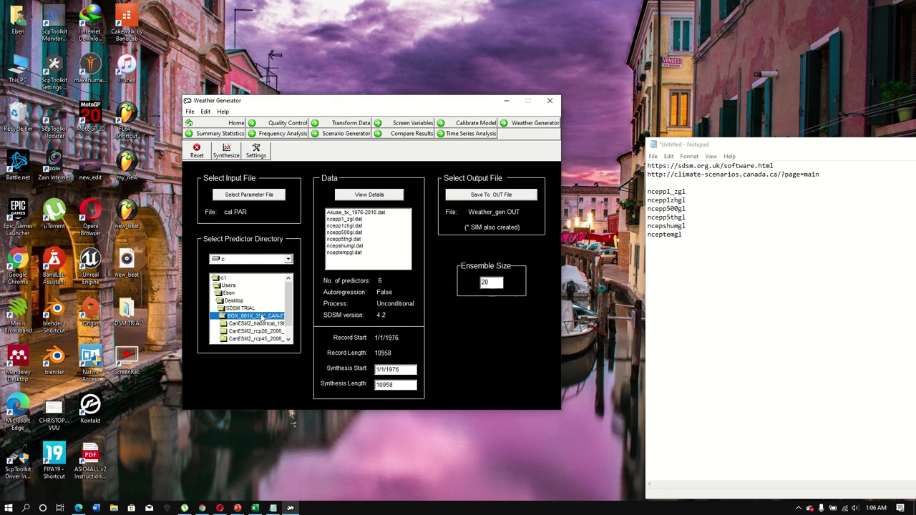
{"action": "double_click", "coordinate": [287, 339]}
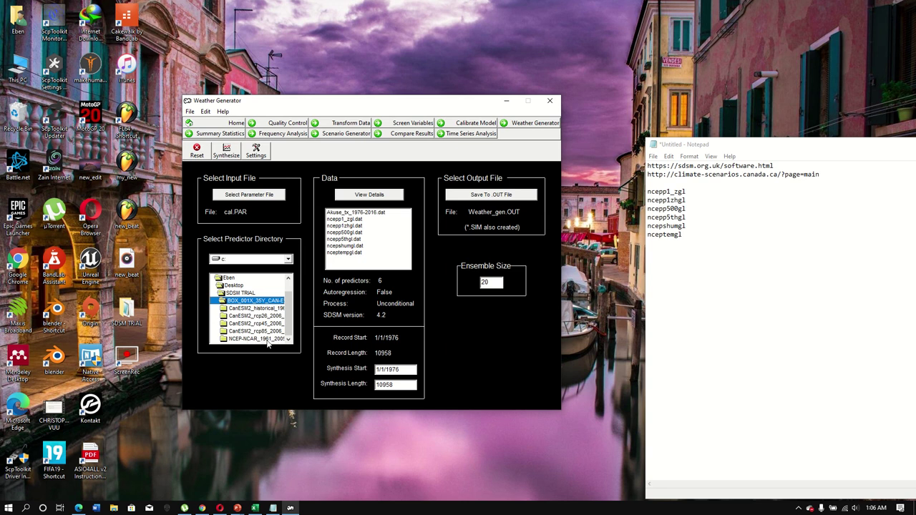
{"action": "double_click", "coordinate": [268, 342]}
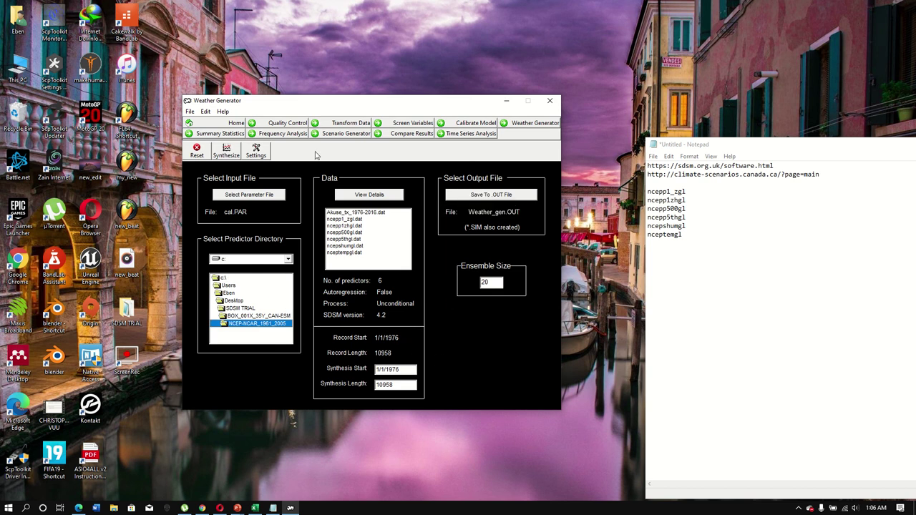
{"action": "left_click", "coordinate": [226, 148]}
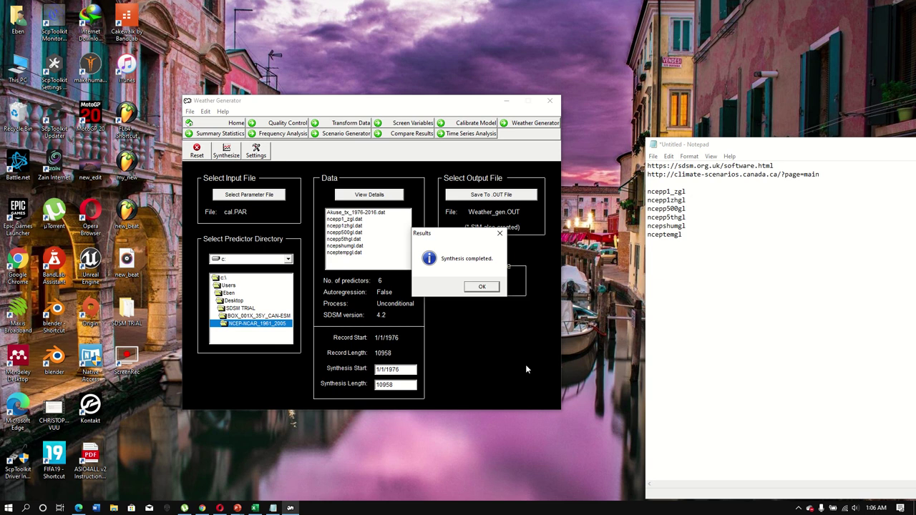
{"action": "left_click", "coordinate": [481, 287]}
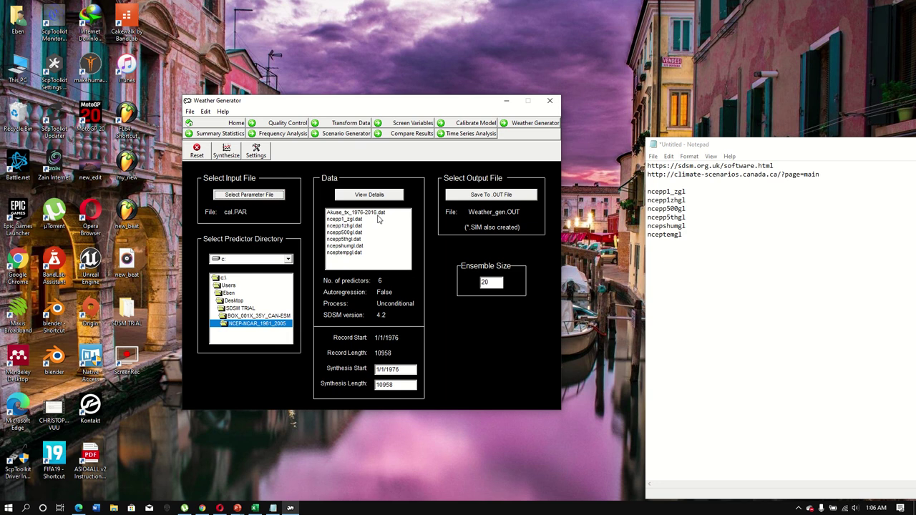
- Open the Scenario Generator clear of the Notepad list and set the year length to 365 (GCM) in its settings
{"action": "left_click", "coordinate": [335, 134]}
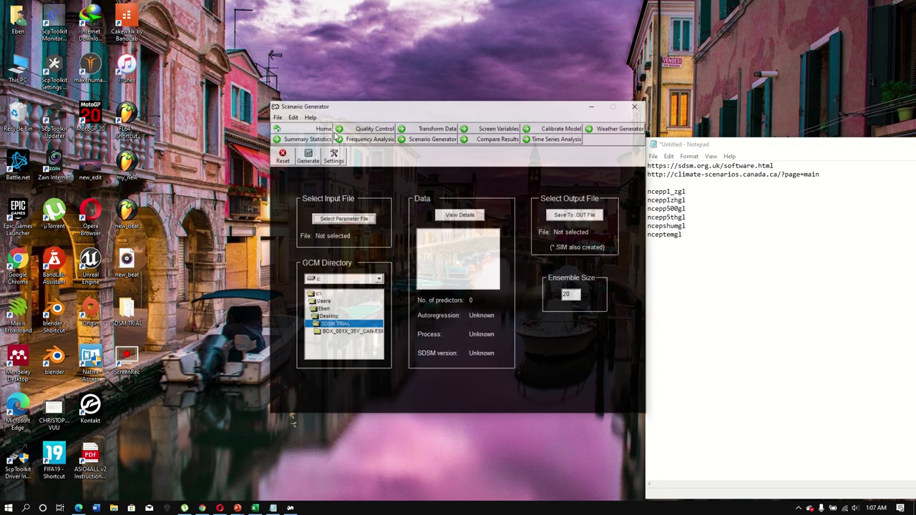
{"action": "left_click_drag", "start_coordinate": [366, 111], "coordinate": [271, 95]}
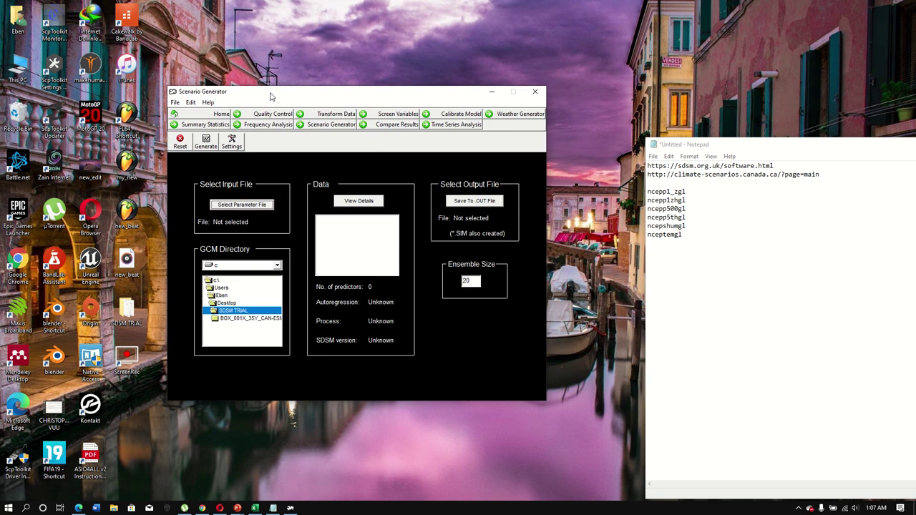
{"action": "left_click", "coordinate": [231, 140]}
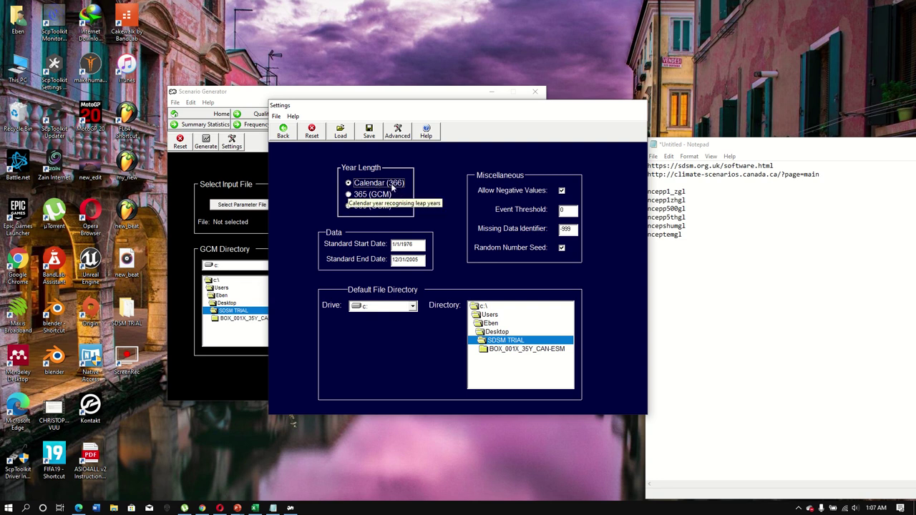
{"action": "left_click", "coordinate": [358, 198]}
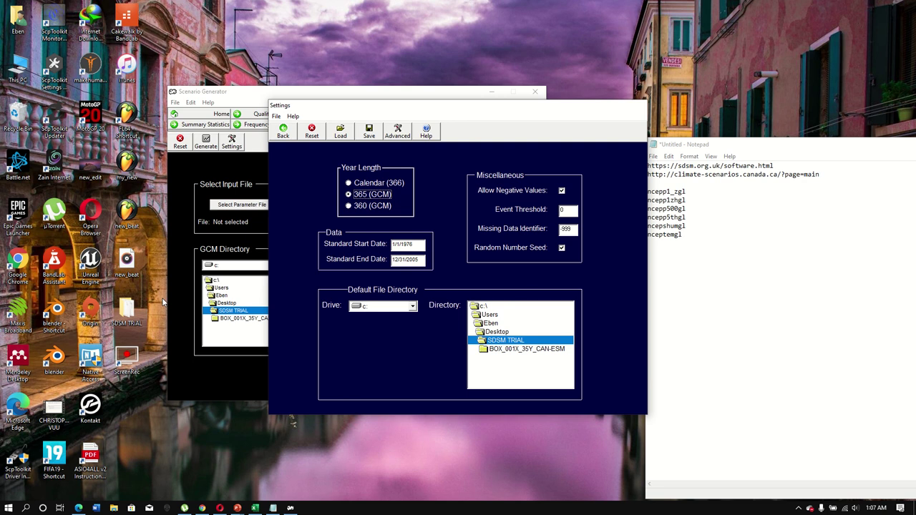
- Check the year ranges of the CanESM2 scenario folders in BOX_001X_35Y_CAN-ESM in File Explorer
{"action": "double_click", "coordinate": [126, 309]}
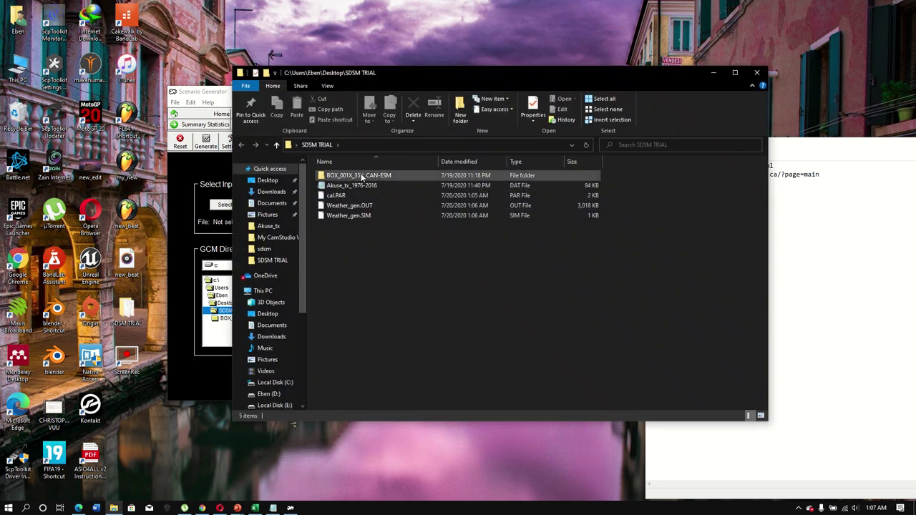
{"action": "double_click", "coordinate": [361, 177]}
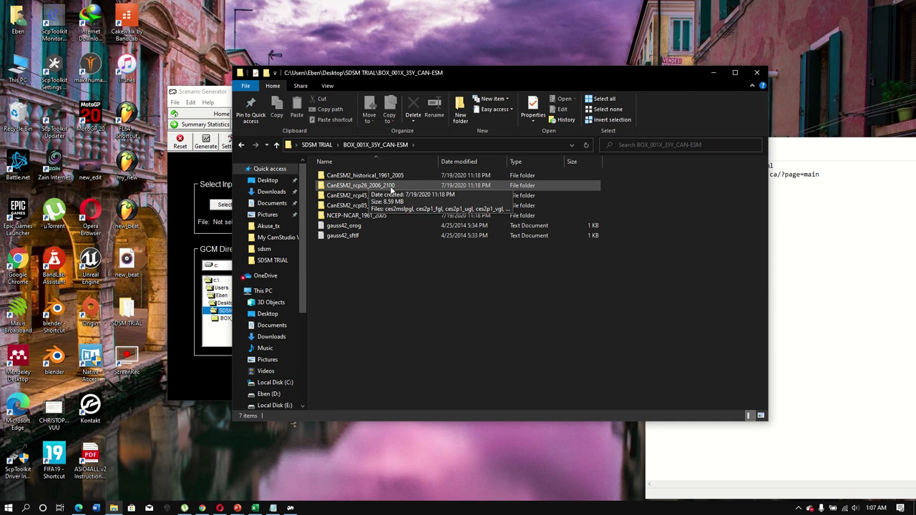
{"action": "left_click", "coordinate": [757, 74]}
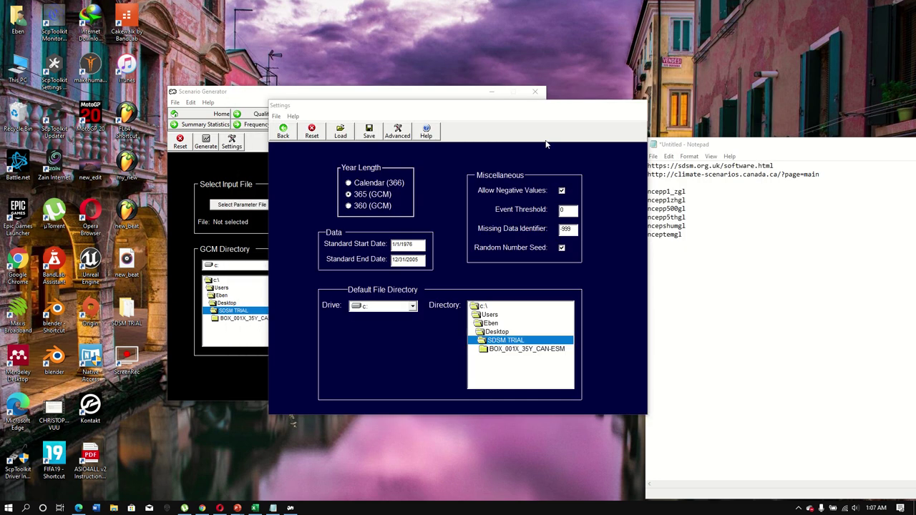
- Set the standard start date to 1/1/2006 and end date to 12/31/2100, and save the settings
{"action": "left_click_drag", "start_coordinate": [415, 246], "coordinate": [403, 245]}
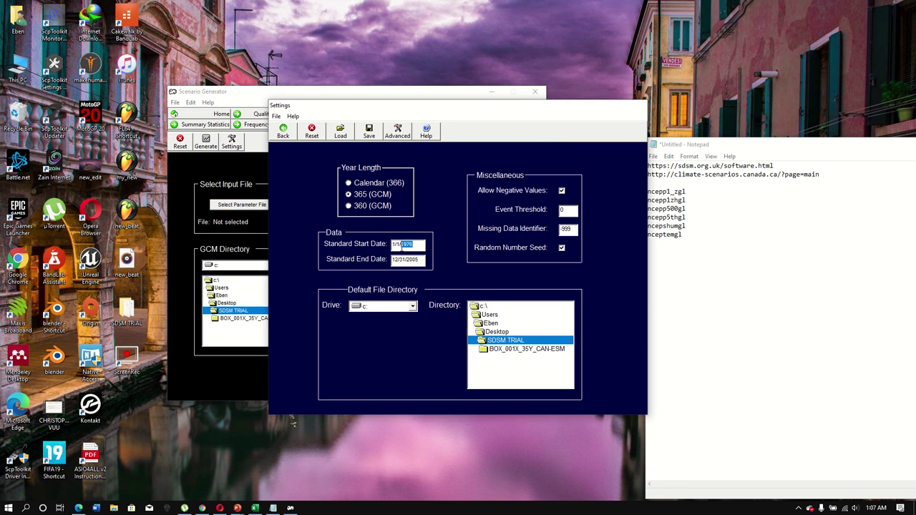
{"action": "type", "text": "2006"}
{"action": "type", "text": "0"}
{"action": "type", "text": "00"}
{"action": "double_click", "coordinate": [422, 259]}
{"action": "type", "text": "2100"}
{"action": "left_click_drag", "start_coordinate": [413, 244], "coordinate": [407, 244]}
{"action": "type", "text": "06"}
{"action": "left_click", "coordinate": [368, 131]}
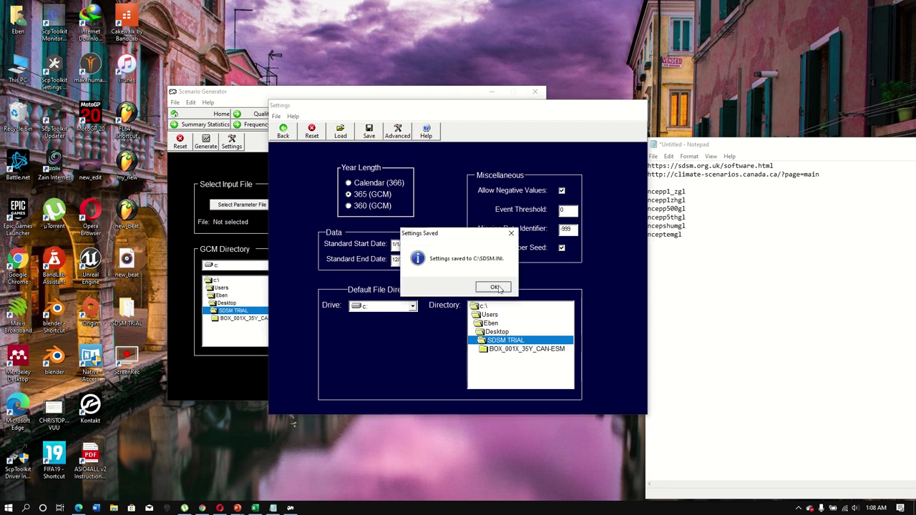
{"action": "left_click", "coordinate": [494, 287]}
{"action": "left_click", "coordinate": [283, 130]}
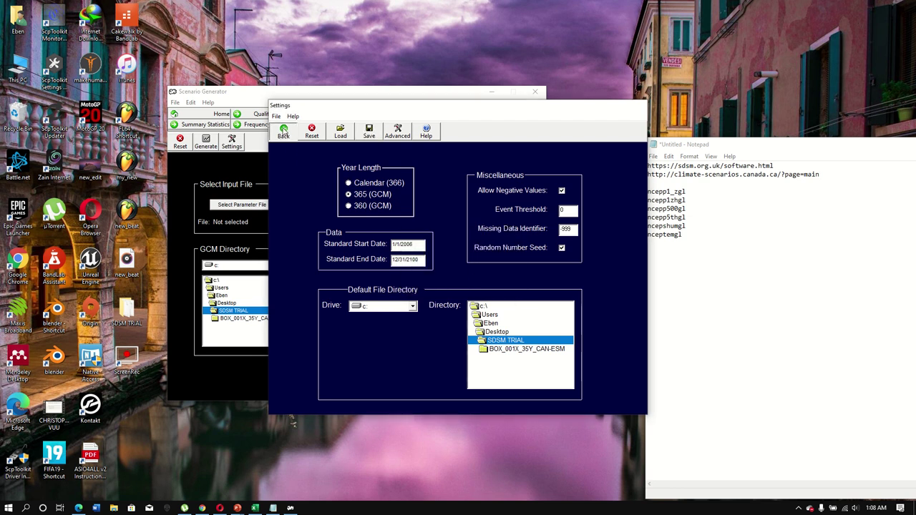
- Load cal.PAR as the Scenario Generator's parameter file and display its predictor details
{"action": "left_click", "coordinate": [262, 205]}
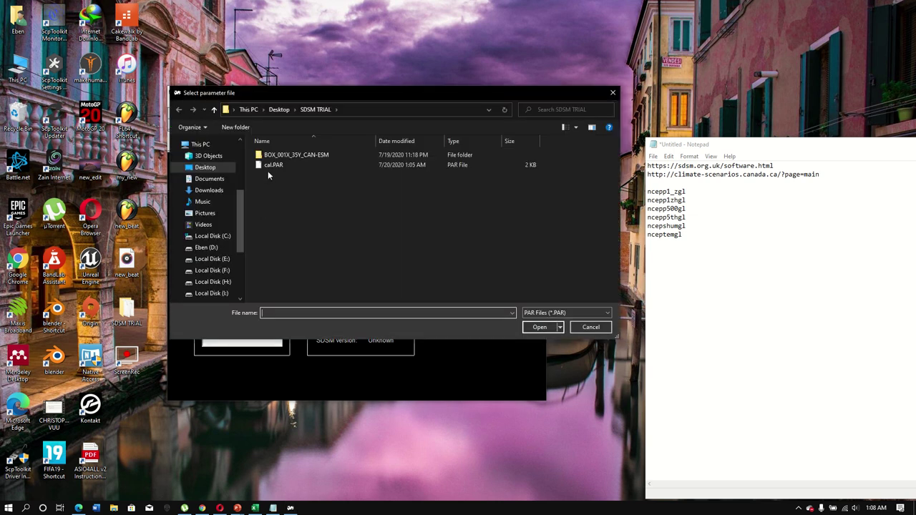
{"action": "double_click", "coordinate": [277, 166]}
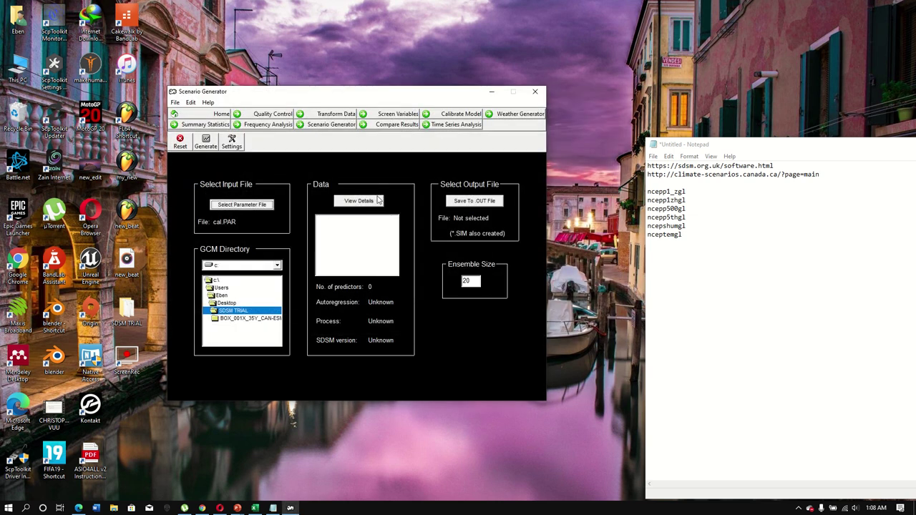
{"action": "left_click", "coordinate": [376, 202]}
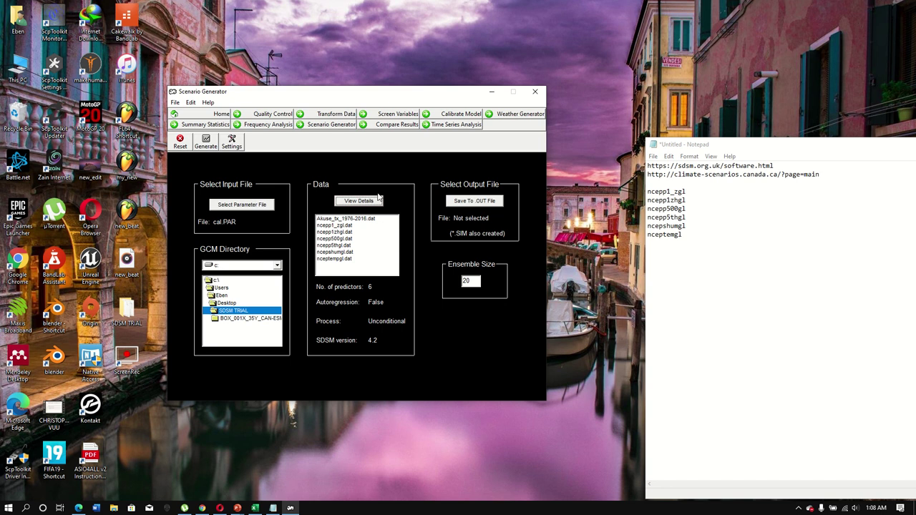
- Generate the RCP 2.6 scenario from the CanESM2_rcp26 folder inside BOX_001X_35Y_CAN-ESM, with output file rcp_2.6
{"action": "left_click", "coordinate": [471, 202]}
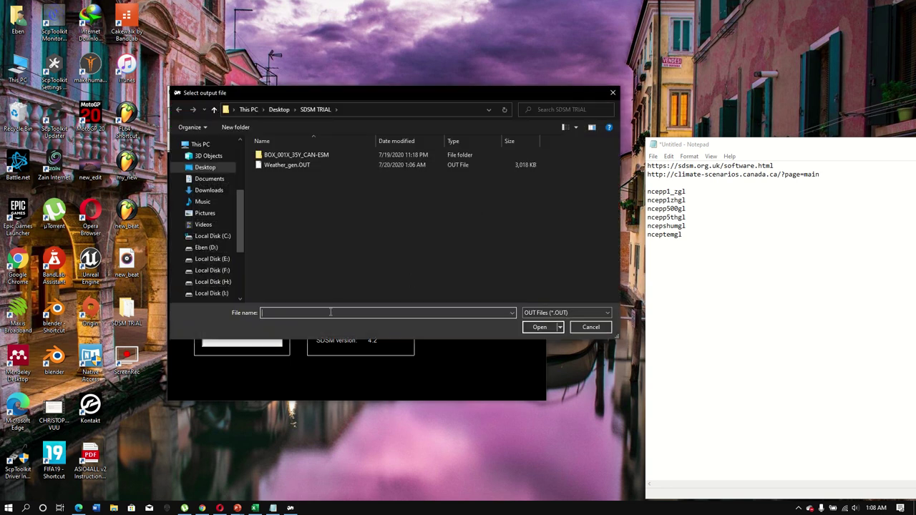
{"action": "type", "text": "rcp_2.6"}
{"action": "left_click", "coordinate": [536, 326]}
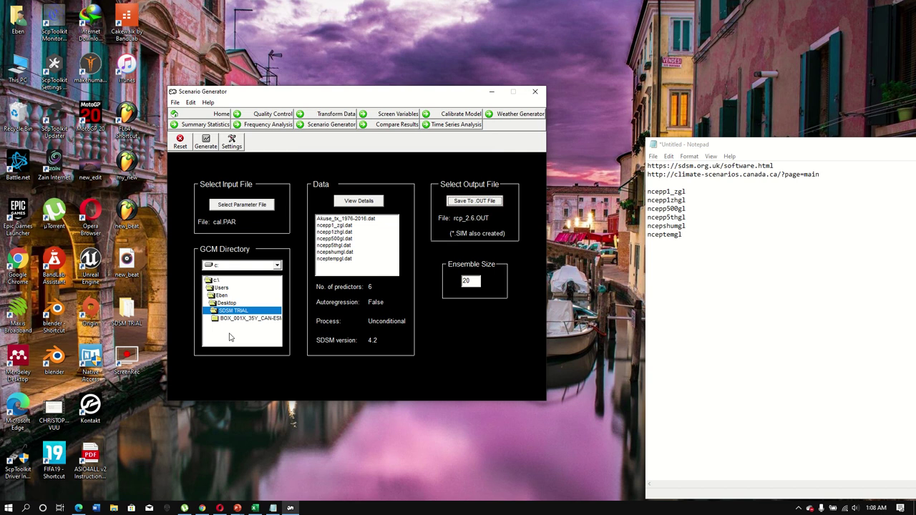
{"action": "double_click", "coordinate": [249, 318]}
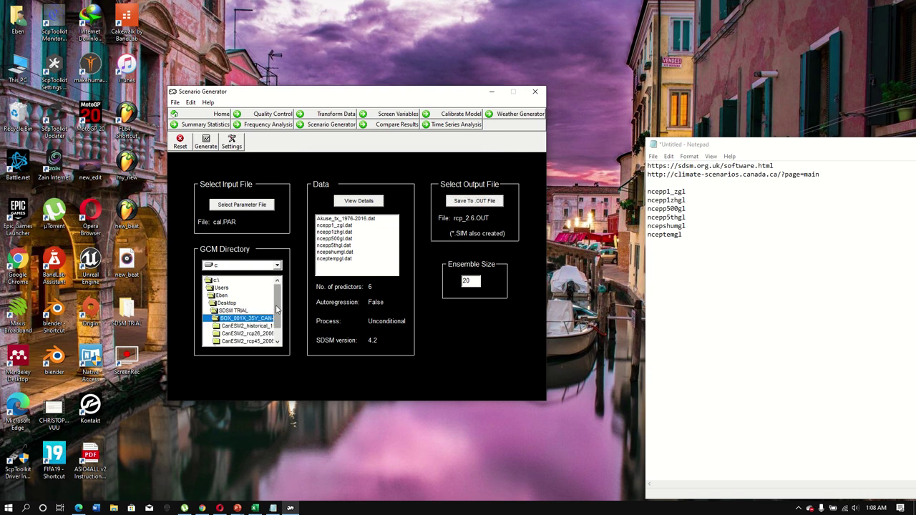
{"action": "scroll", "coordinate": [266, 324], "scroll_direction": "down", "scroll_amount": 1}
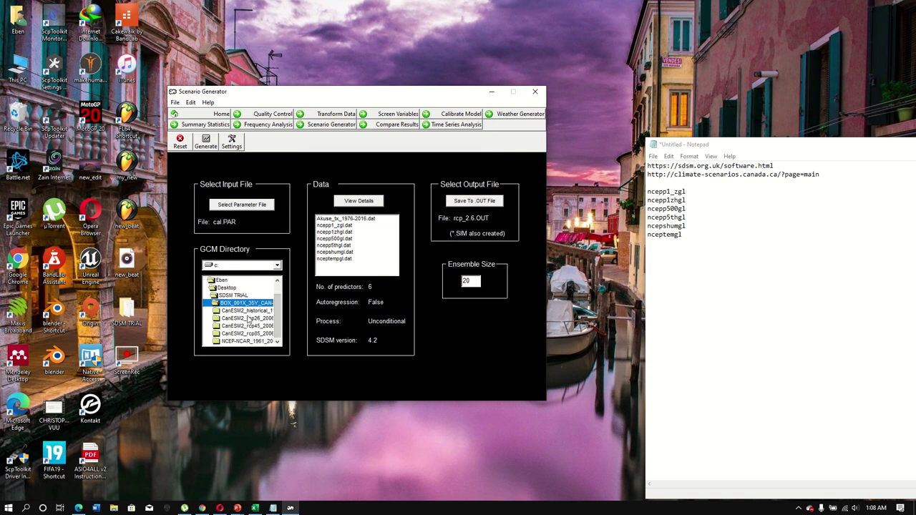
{"action": "double_click", "coordinate": [255, 320]}
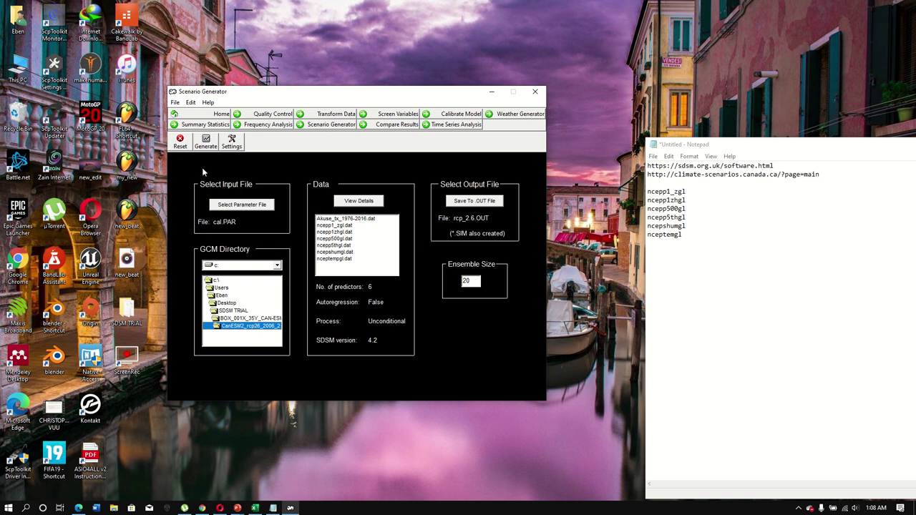
{"action": "left_click", "coordinate": [201, 145]}
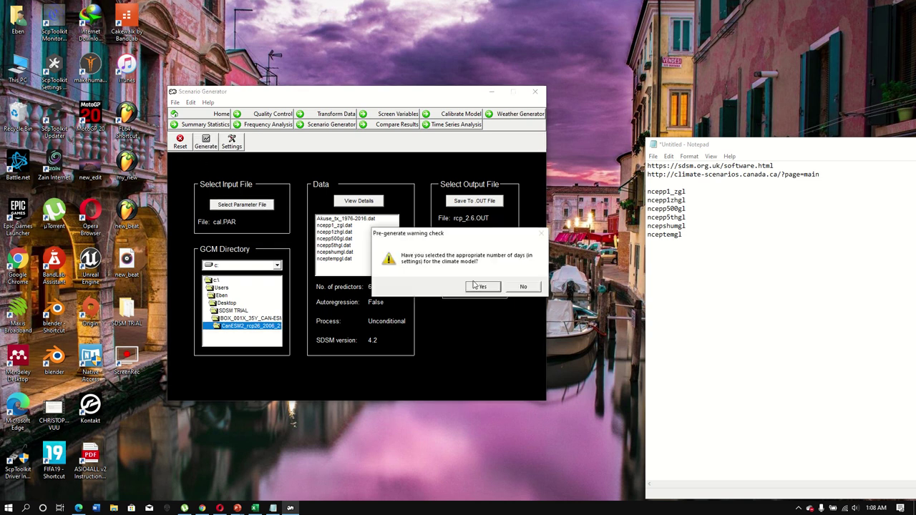
{"action": "left_click", "coordinate": [474, 286]}
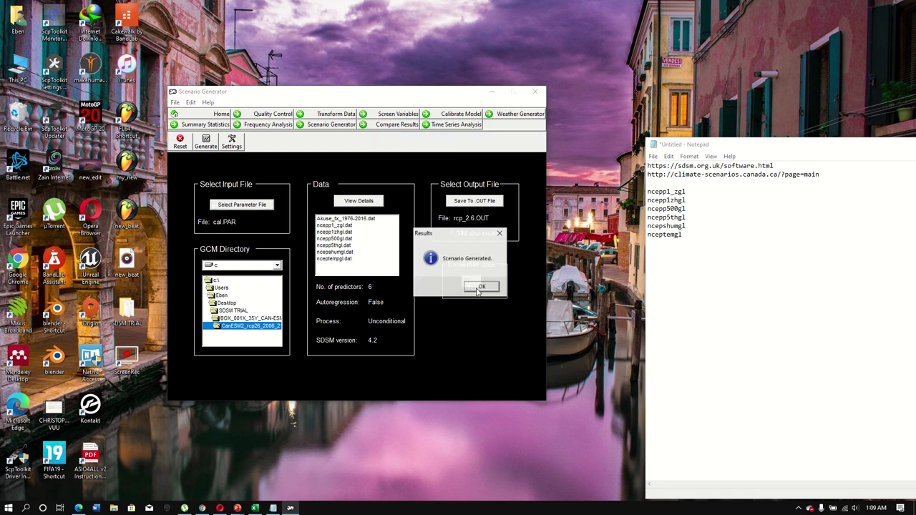
{"action": "left_click", "coordinate": [480, 288]}
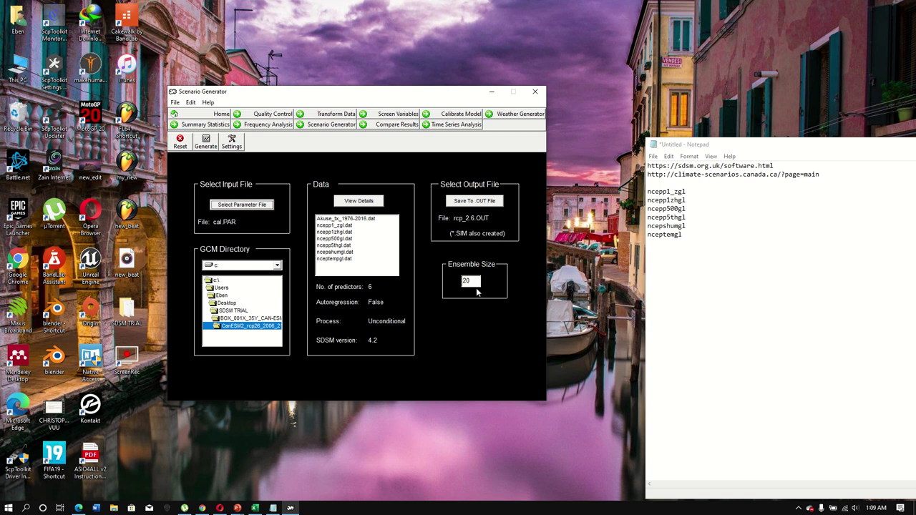
- Generate the RCP 4.5 scenario from the CanESM2_rcp45 folder, with output file rcp_4.5
{"action": "left_click", "coordinate": [475, 203]}
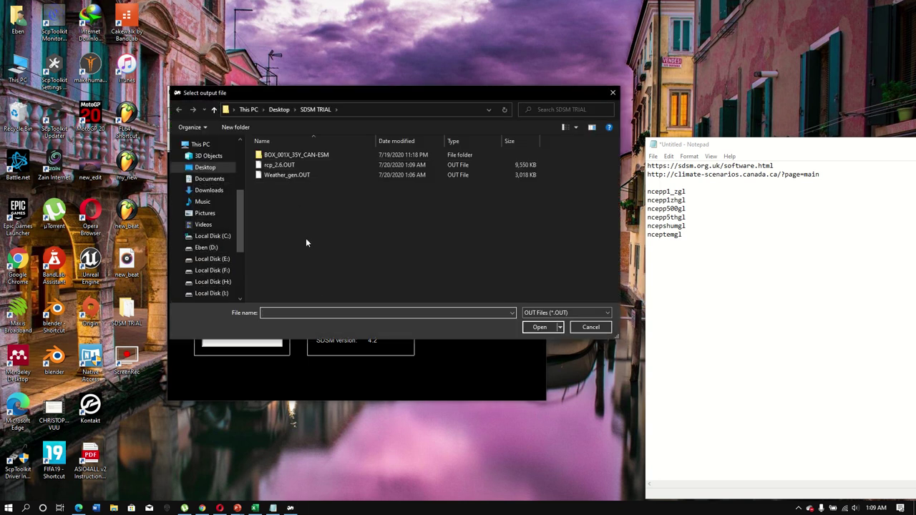
{"action": "type", "text": "rc"}
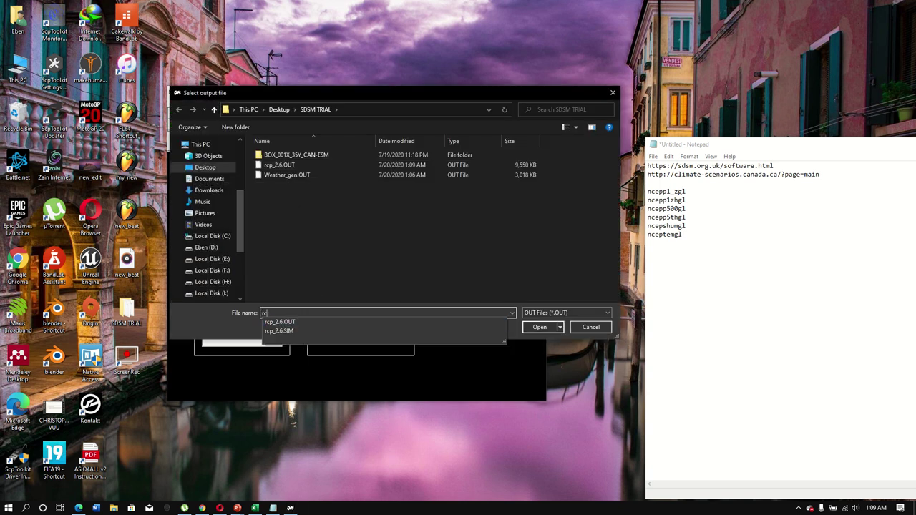
{"action": "type", "text": "p_4.5"}
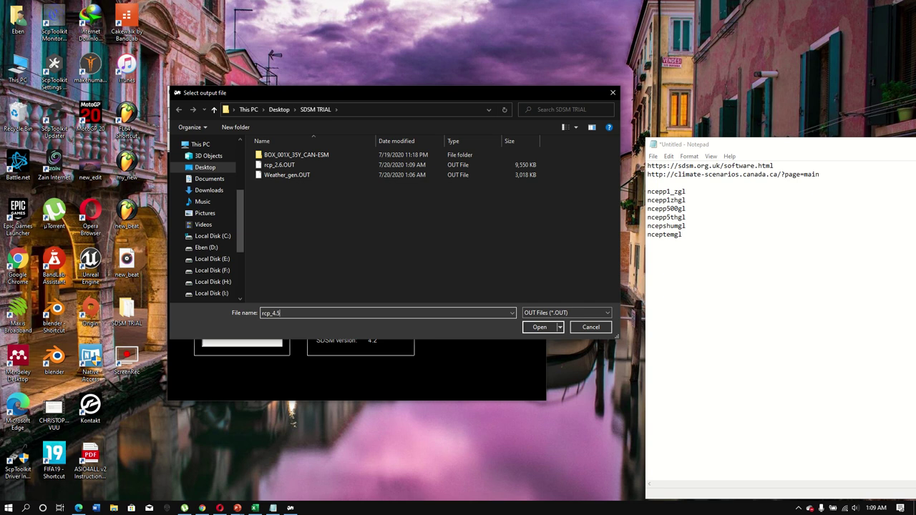
{"action": "left_click", "coordinate": [536, 327]}
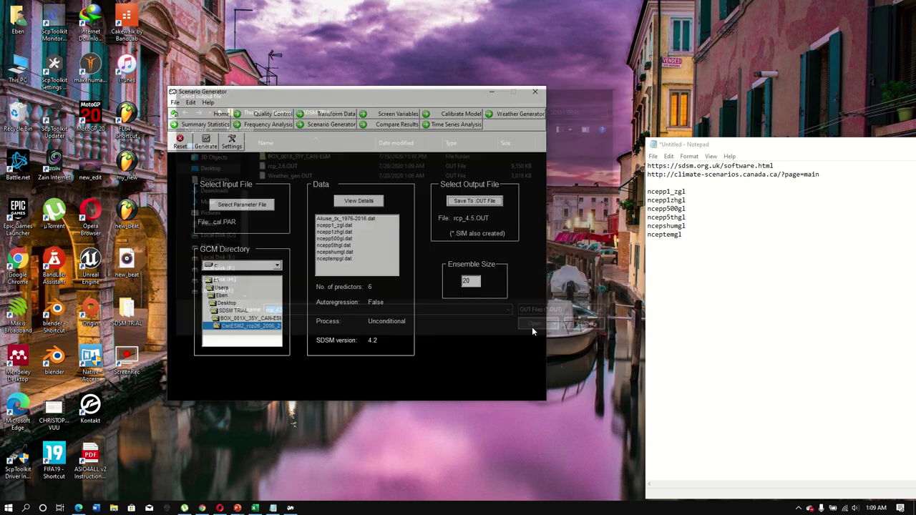
{"action": "double_click", "coordinate": [255, 319]}
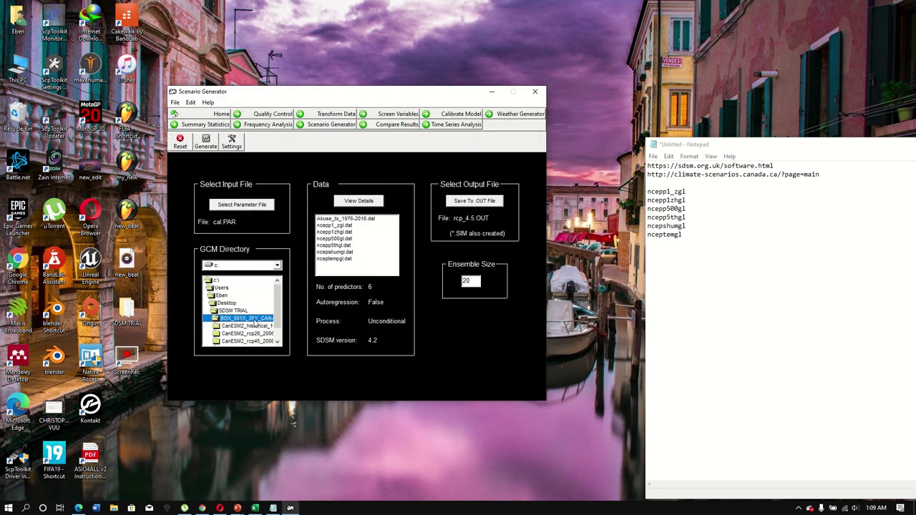
{"action": "double_click", "coordinate": [262, 342]}
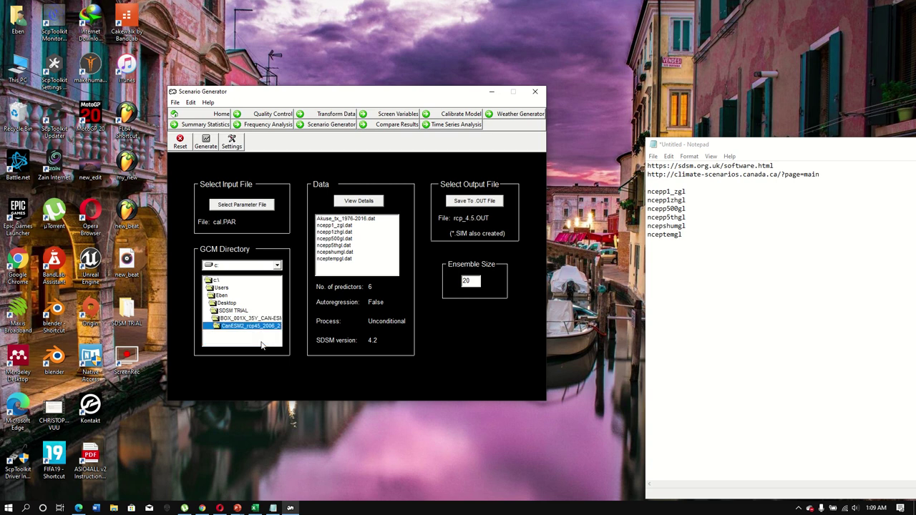
{"action": "left_click", "coordinate": [207, 144]}
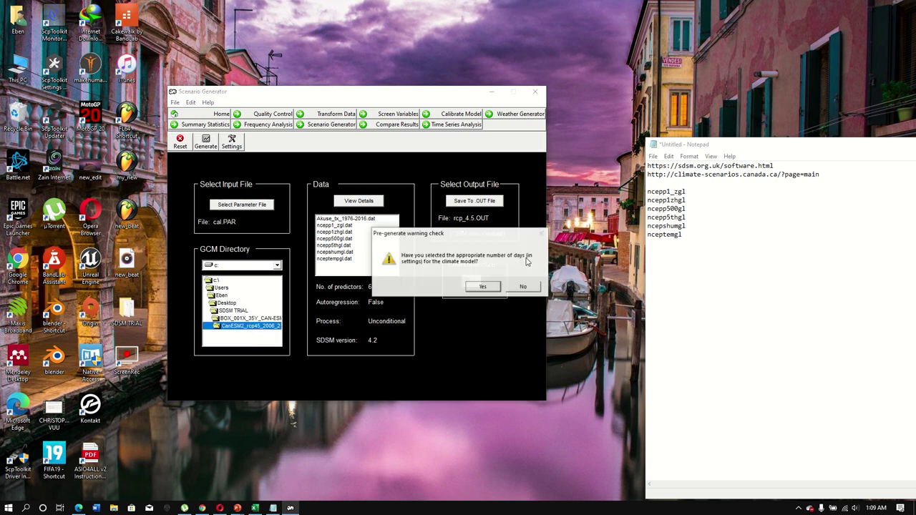
{"action": "left_click", "coordinate": [483, 287]}
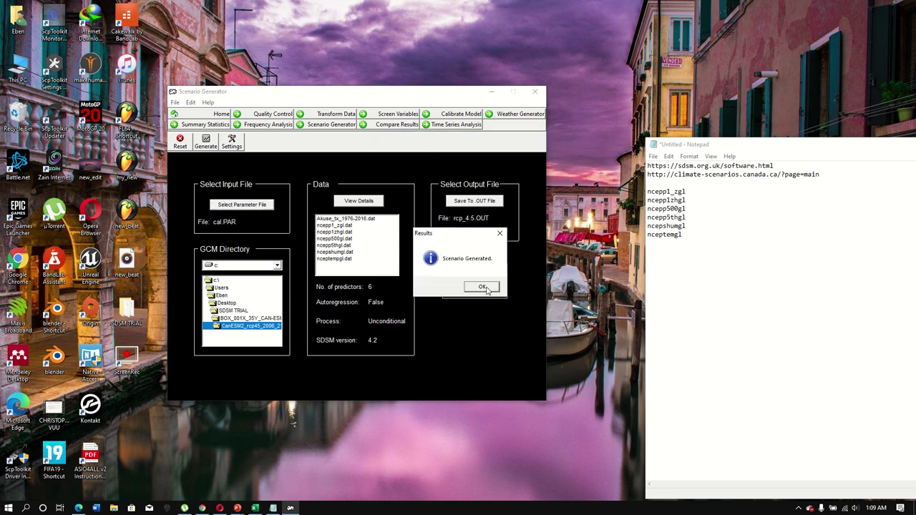
{"action": "left_click", "coordinate": [484, 287]}
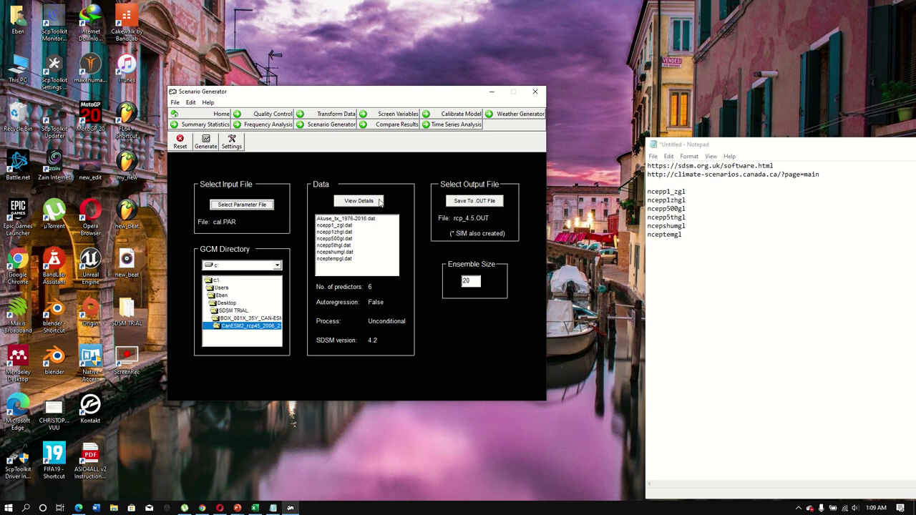
- Generate the RCP 8.5 scenario from the CanESM2_rcp85 folder, with output file rcp_8.5
{"action": "left_click", "coordinate": [474, 201]}
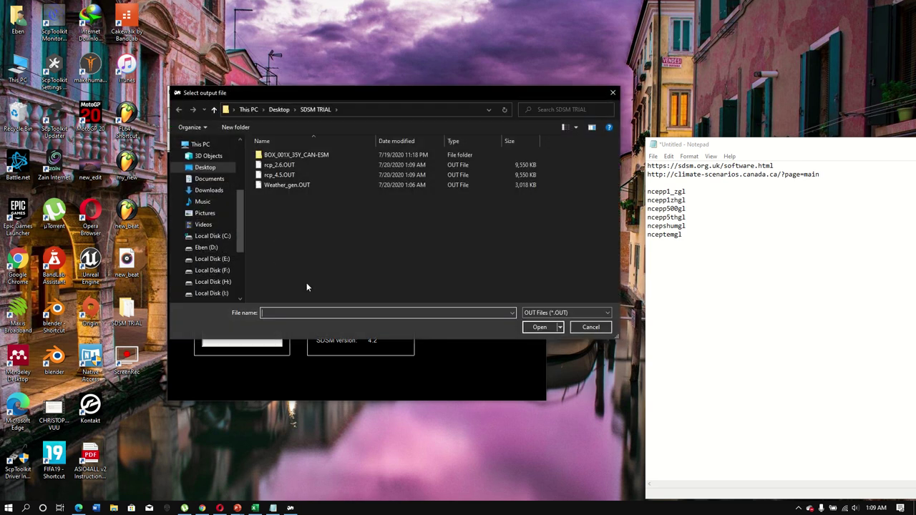
{"action": "type", "text": "rcp"}
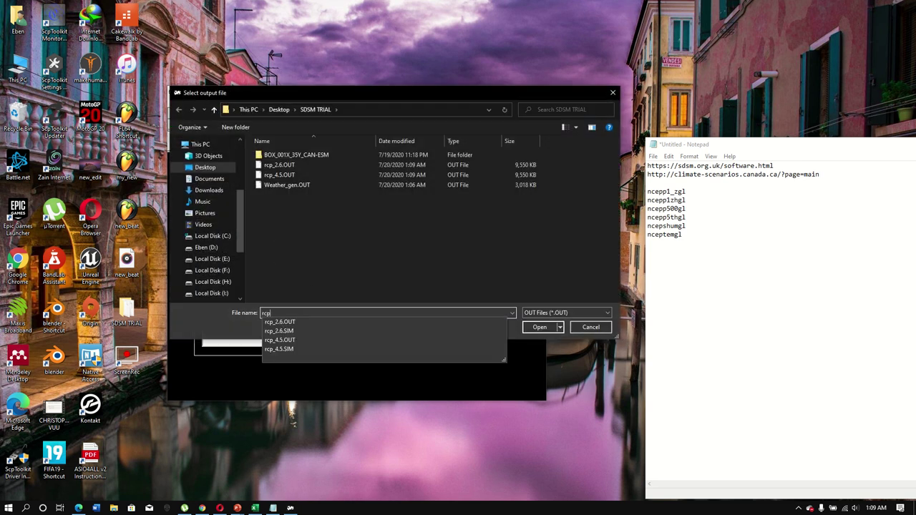
{"action": "type", "text": "_8.5"}
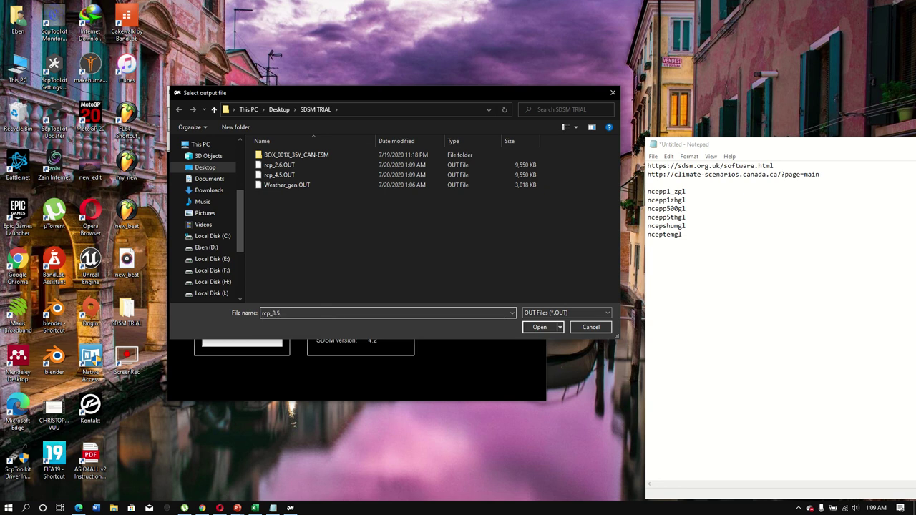
{"action": "left_click", "coordinate": [533, 326]}
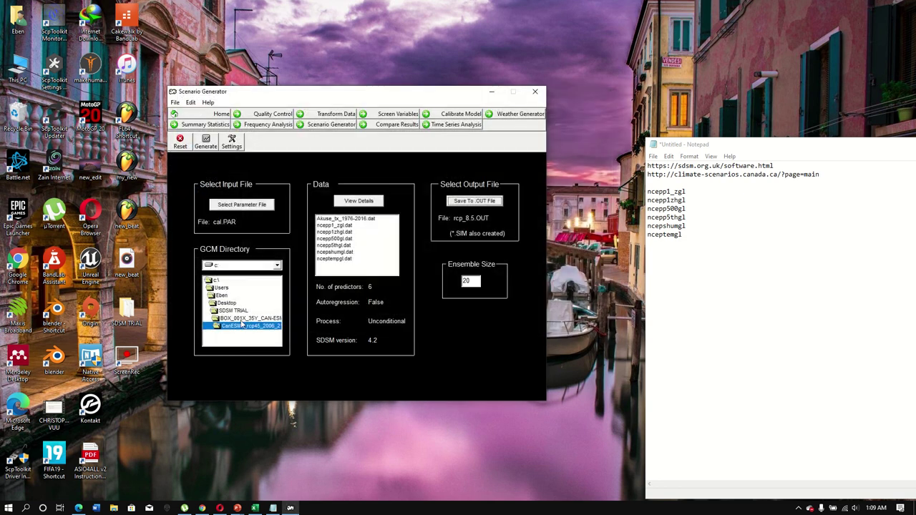
{"action": "double_click", "coordinate": [245, 318]}
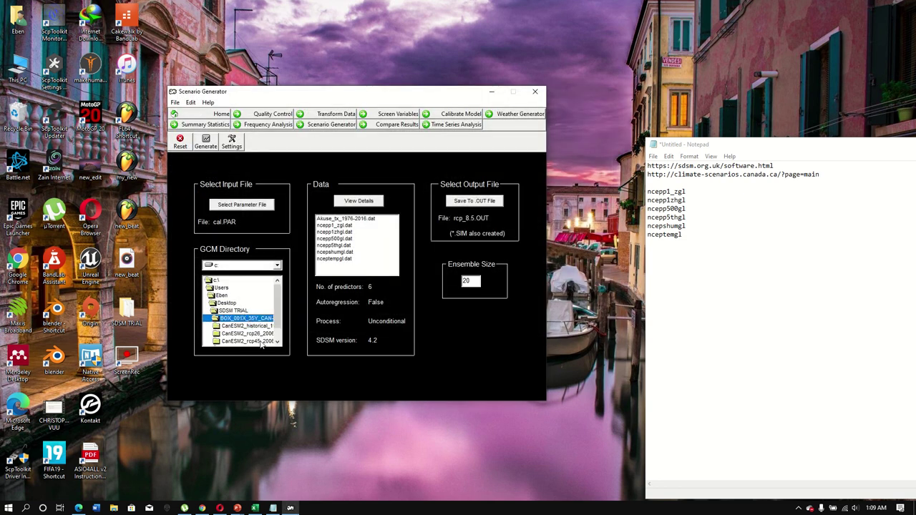
{"action": "left_click", "coordinate": [278, 342]}
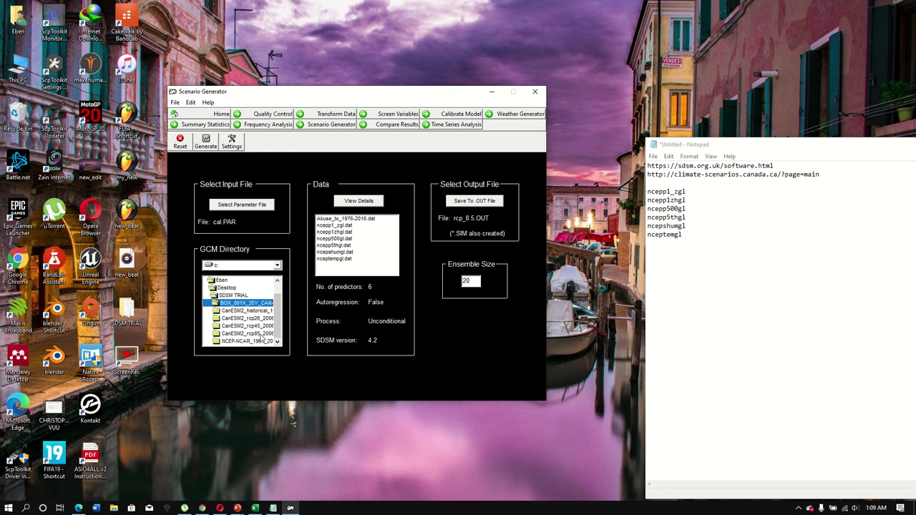
{"action": "double_click", "coordinate": [261, 334]}
{"action": "left_click", "coordinate": [205, 145]}
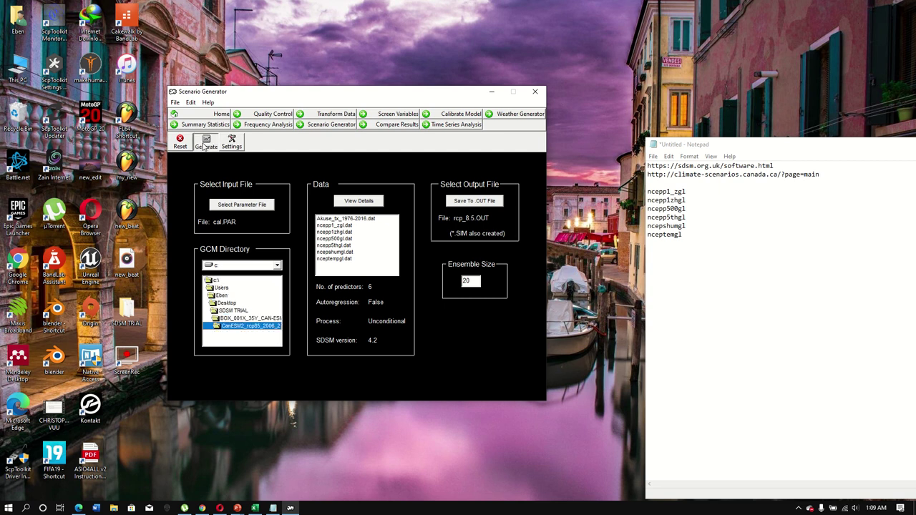
{"action": "left_click", "coordinate": [483, 285]}
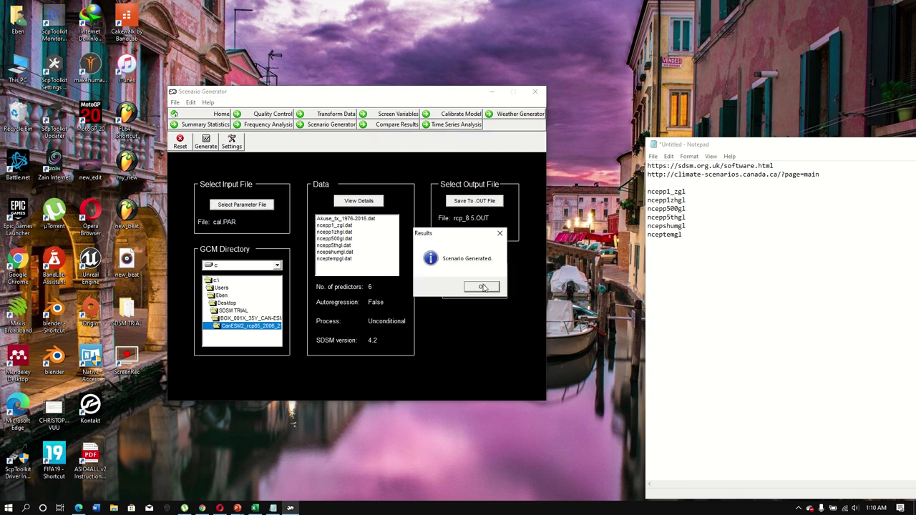
{"action": "left_click", "coordinate": [482, 287]}
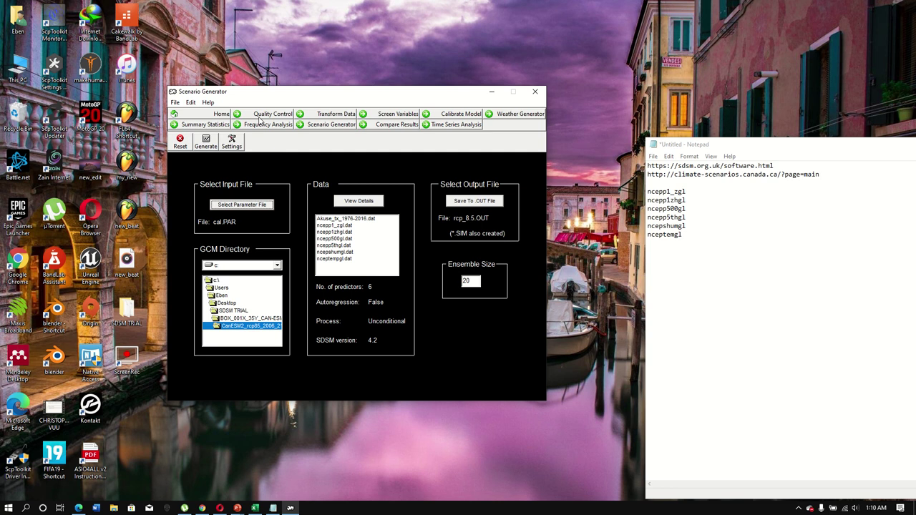
- Open Summary Statistics and review which generic tests and delta periods are selected for the analysis
{"action": "left_click", "coordinate": [205, 126]}
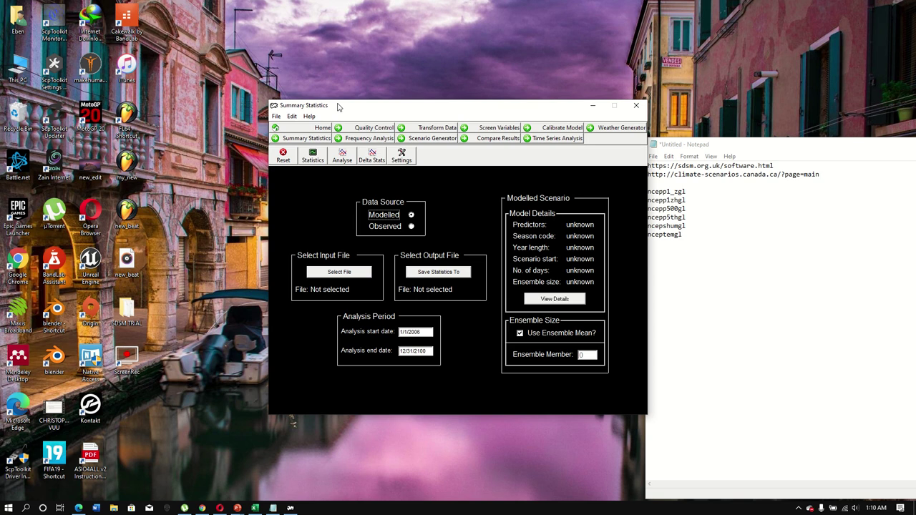
{"action": "left_click_drag", "start_coordinate": [339, 106], "coordinate": [288, 91]}
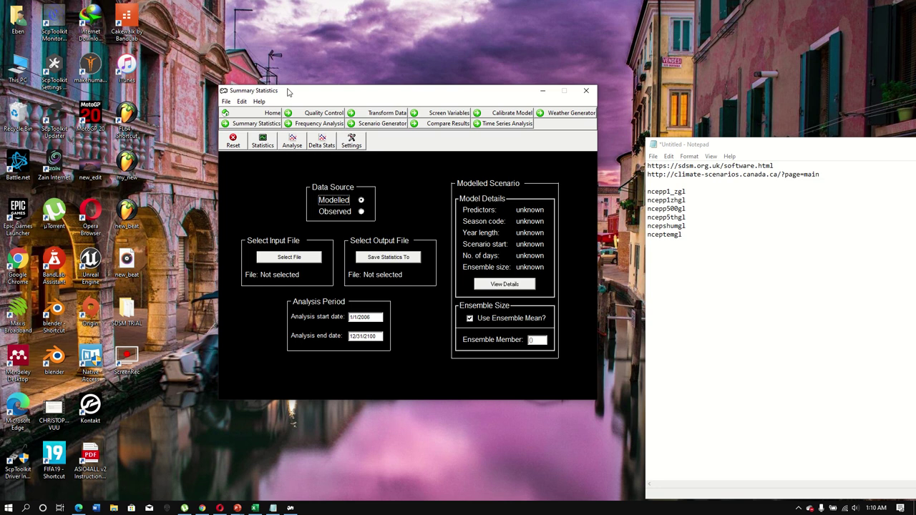
{"action": "left_click", "coordinate": [261, 142]}
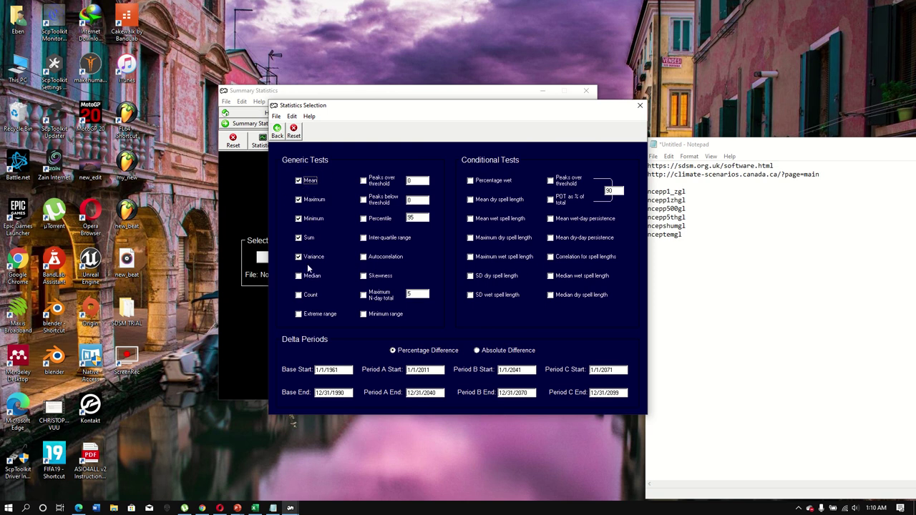
{"action": "left_click", "coordinate": [277, 132]}
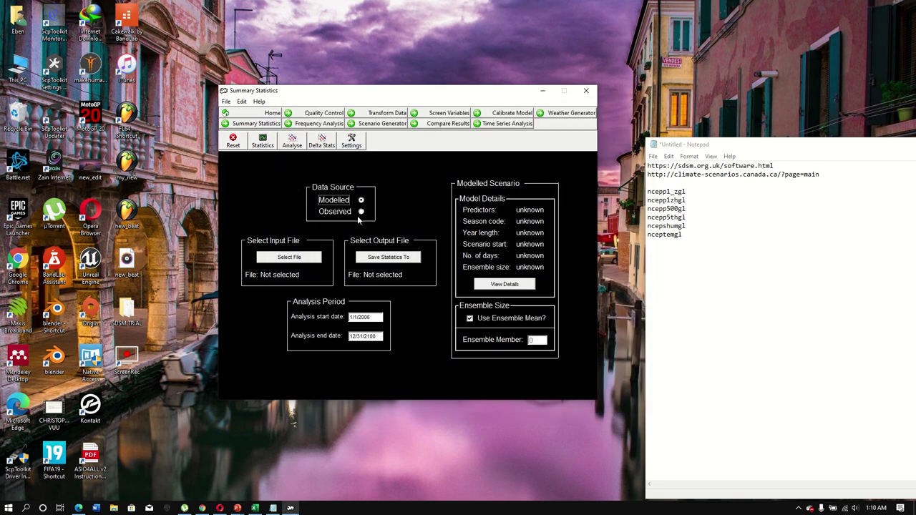
- Choose Weather_gen.OUT from the SDSM TRIAL folder as the modelled input file for the summary statistics
{"action": "left_click", "coordinate": [303, 258]}
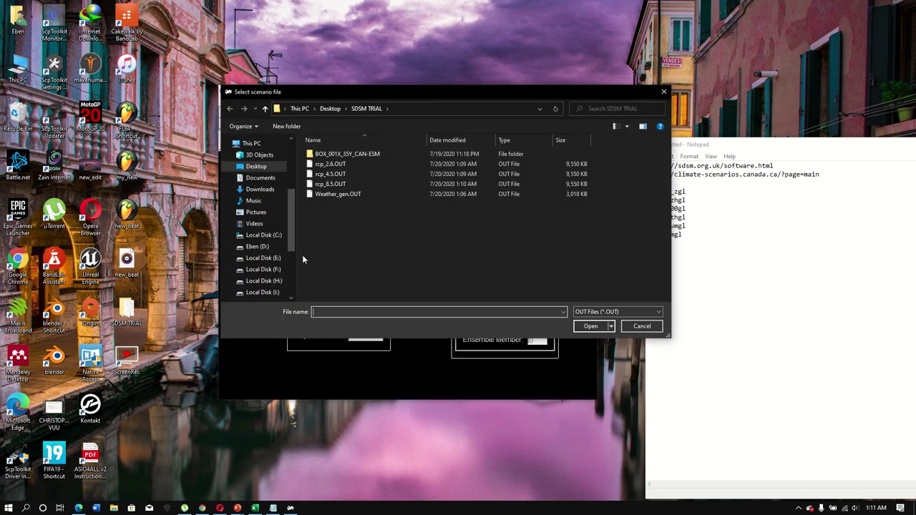
{"action": "double_click", "coordinate": [353, 195]}
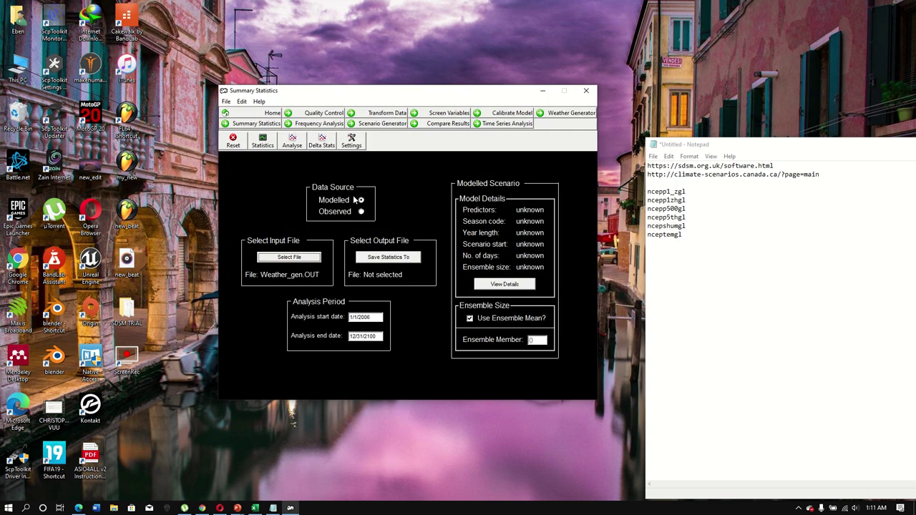
- Set the statistics output file to Hist_modelled and load the model details of the Weather_gen.OUT scenario
{"action": "left_click", "coordinate": [388, 258]}
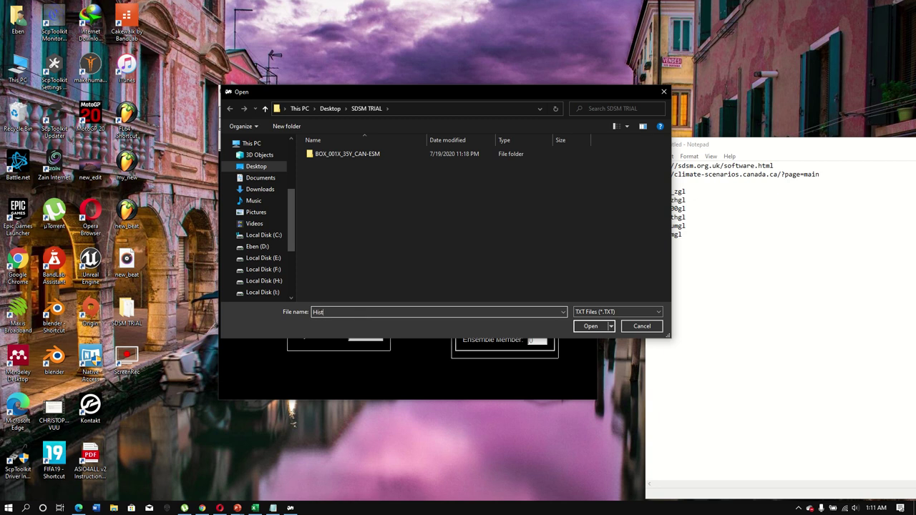
{"action": "type", "text": "Hist_modelled"}
{"action": "key", "text": "Return"}
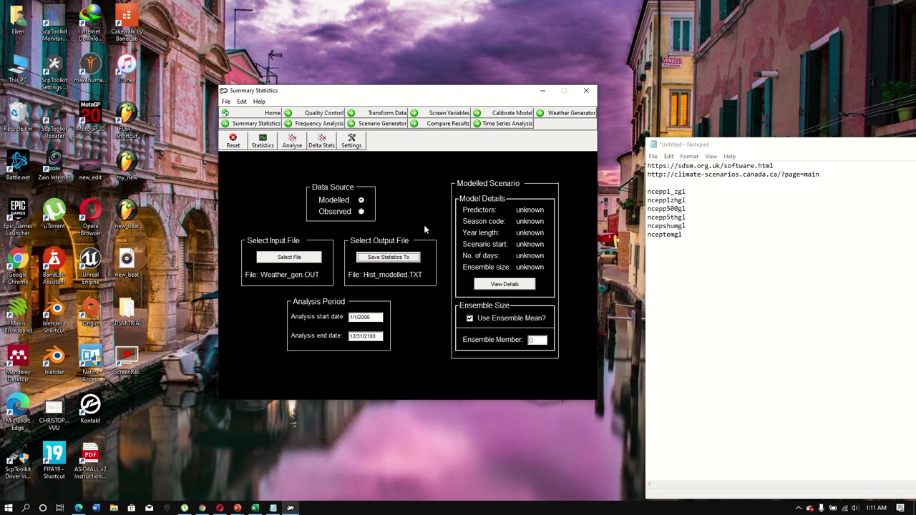
{"action": "left_click", "coordinate": [498, 287]}
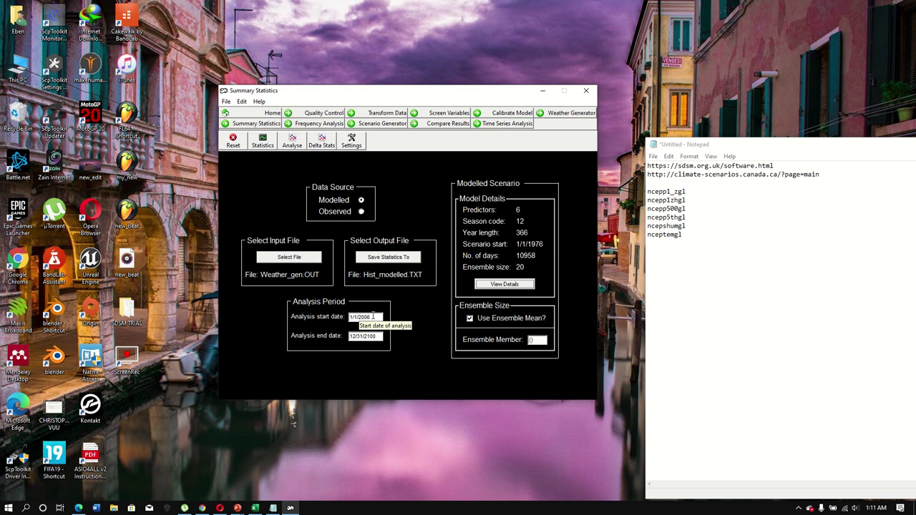
- Set the analysis period to 1/1/1976–12/31/2005 and run the summary statistics for the modelled historical data, closing the results when done
{"action": "left_click_drag", "start_coordinate": [373, 316], "coordinate": [359, 317]}
{"action": "key", "text": "BackSpace"}
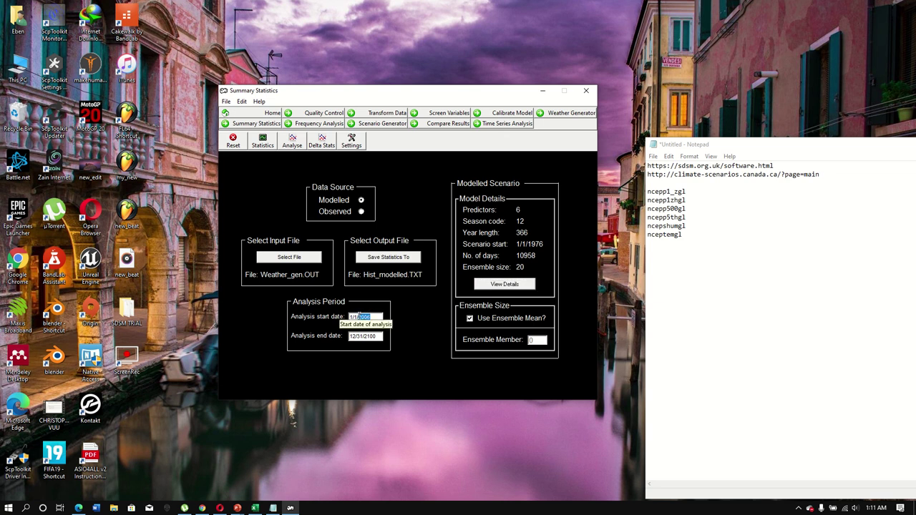
{"action": "type", "text": "17"}
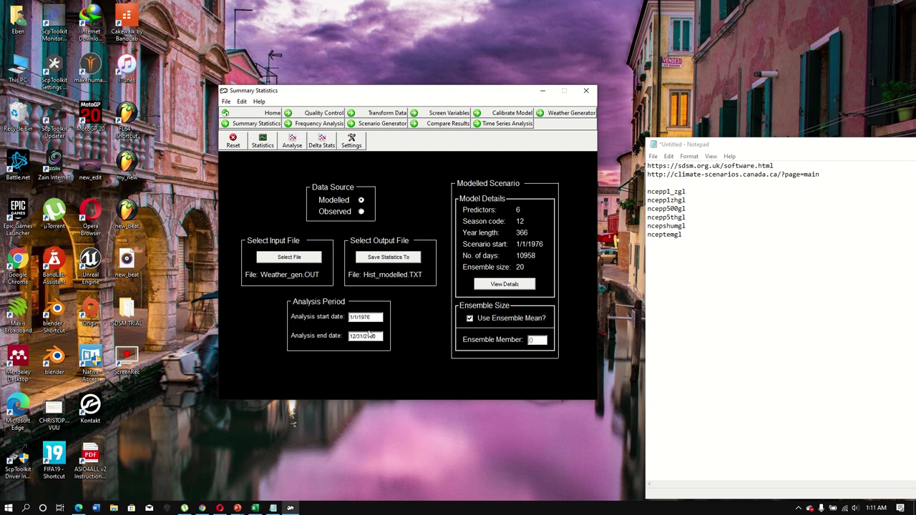
{"action": "left_click_drag", "start_coordinate": [378, 336], "coordinate": [367, 336]}
{"action": "type", "text": "0"}
{"action": "left_click", "coordinate": [293, 143]}
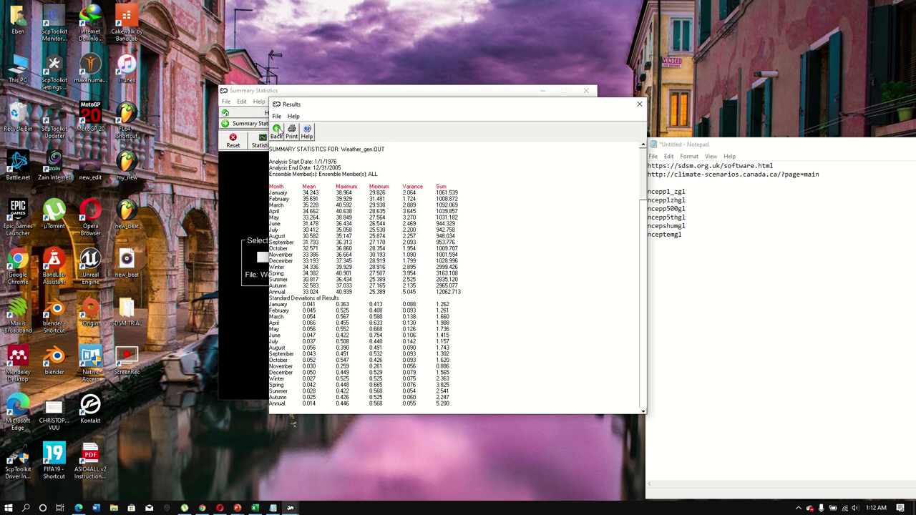
{"action": "left_click", "coordinate": [279, 131]}
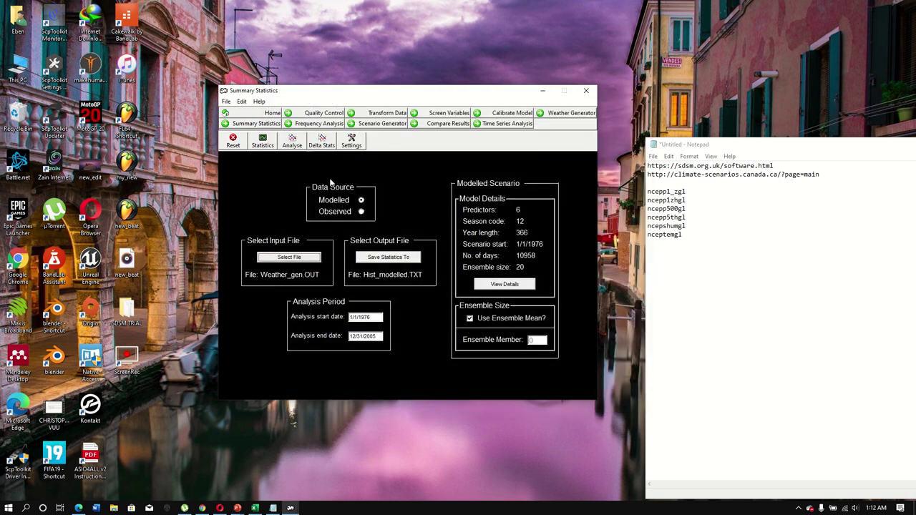
- Switch the data source to Observed and choose the DAT file Akuse_tx_1976-2016 from the SDSM TRIAL folder as input
{"action": "left_click", "coordinate": [362, 213]}
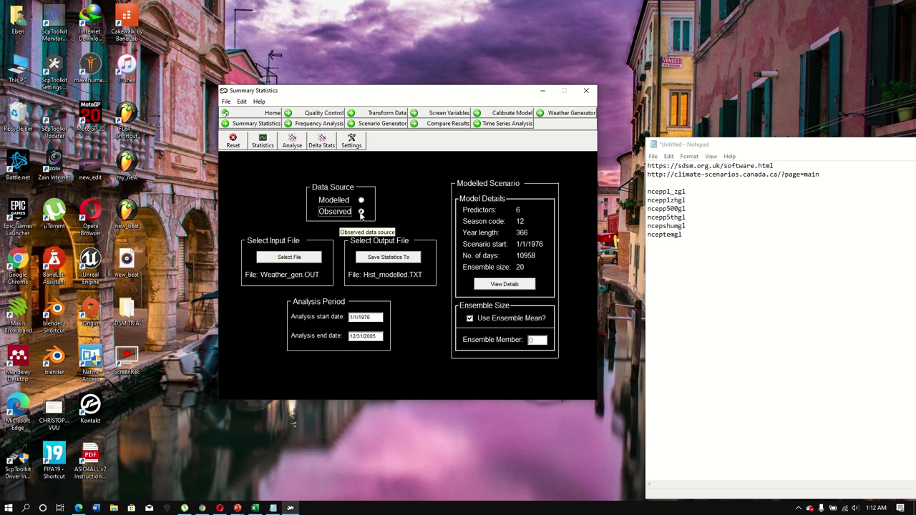
{"action": "left_click", "coordinate": [311, 257]}
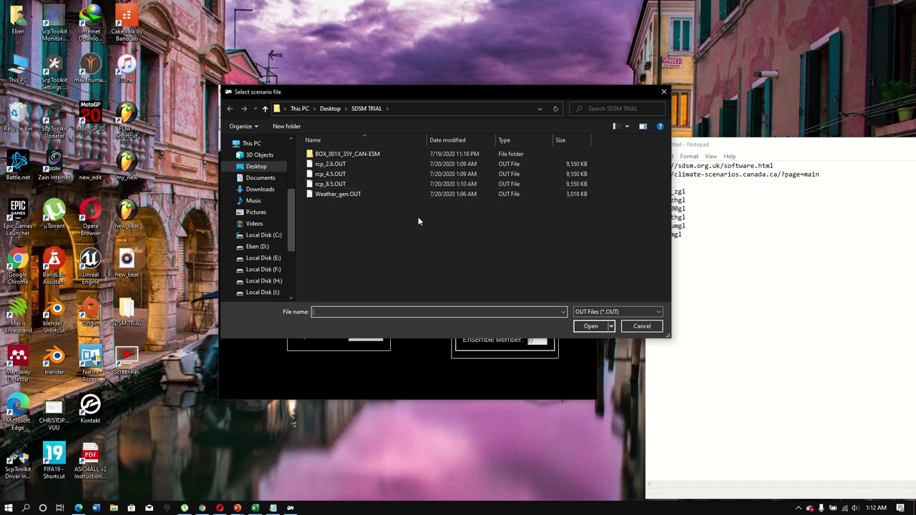
{"action": "left_click", "coordinate": [619, 312]}
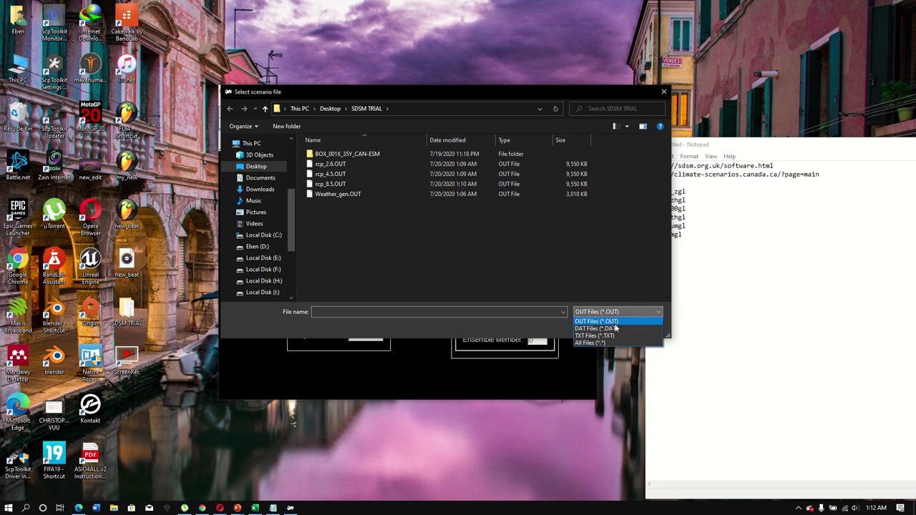
{"action": "left_click", "coordinate": [596, 329]}
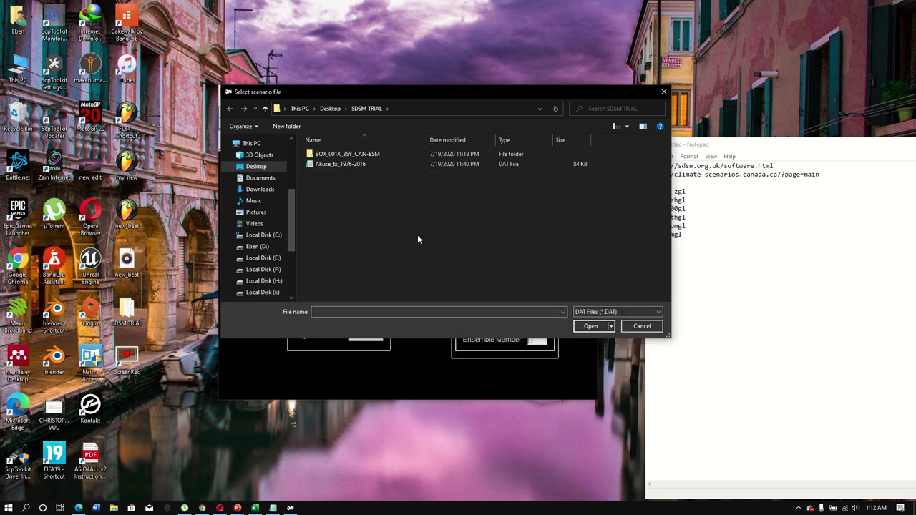
{"action": "double_click", "coordinate": [332, 164]}
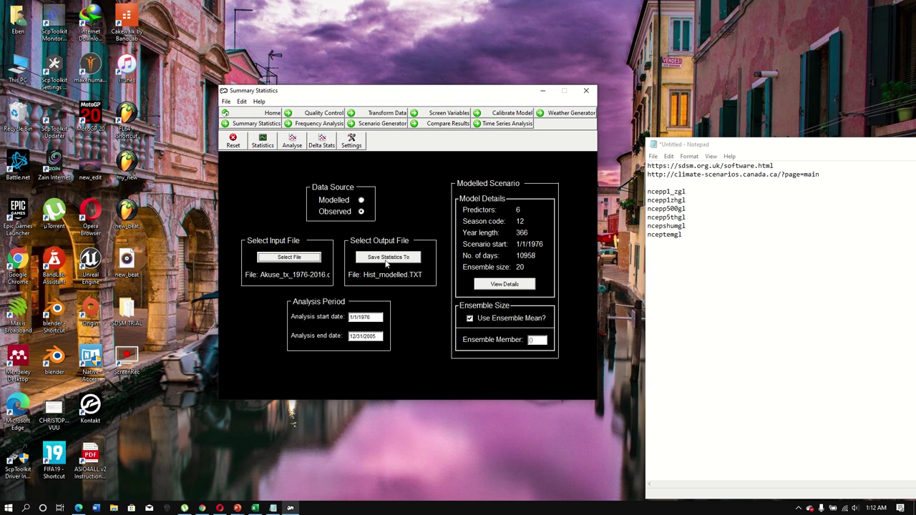
- Set the output file for the observed data's statistics to Obs in the SDSM TRIAL folder
{"action": "left_click", "coordinate": [388, 257]}
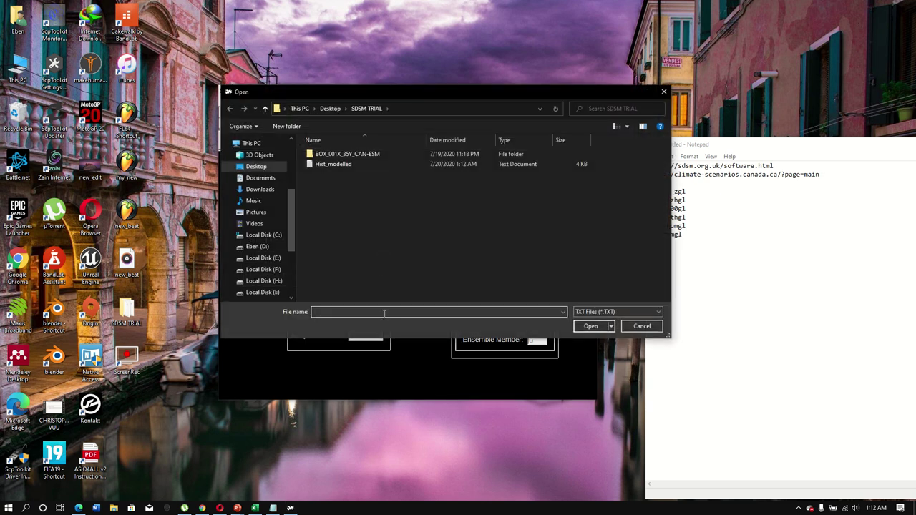
{"action": "type", "text": "0"}
{"action": "type", "text": "bs"}
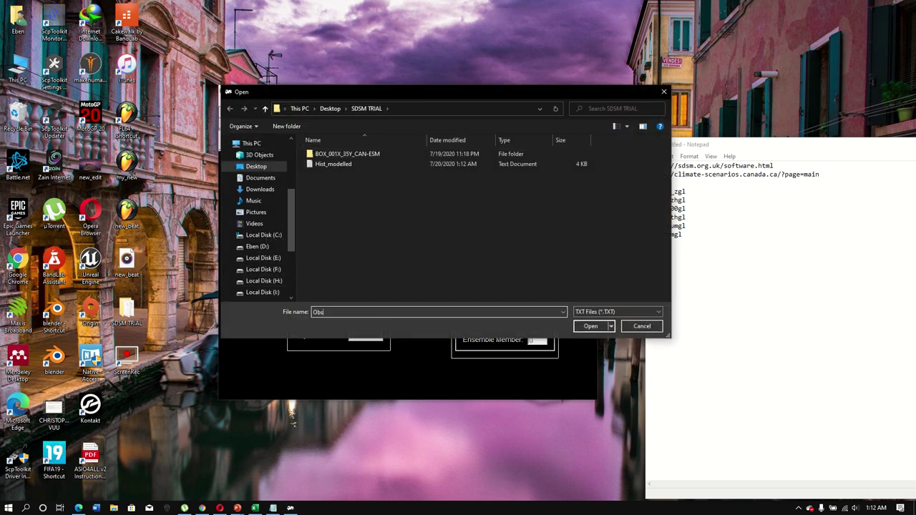
{"action": "left_click", "coordinate": [607, 329]}
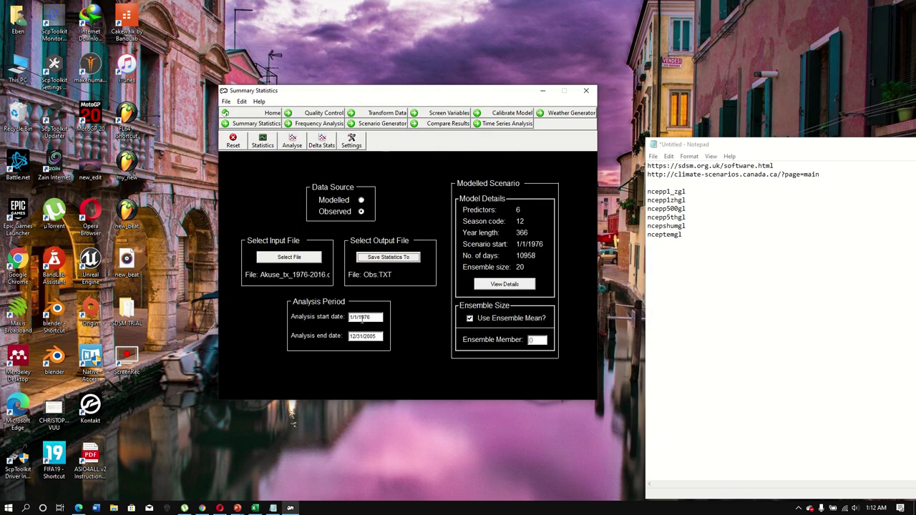
- Try to load model details for the observed file, and run its summary statistics, closing the results when done
{"action": "left_click", "coordinate": [487, 284]}
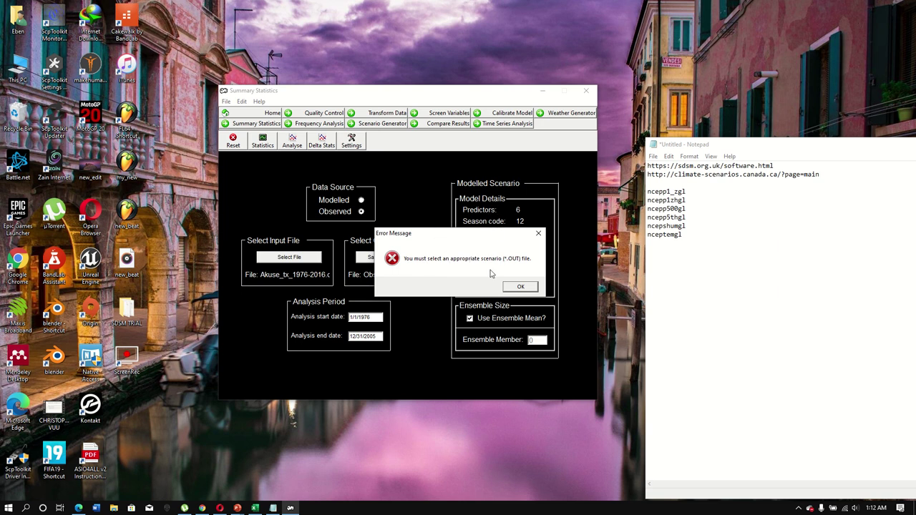
{"action": "left_click", "coordinate": [511, 288]}
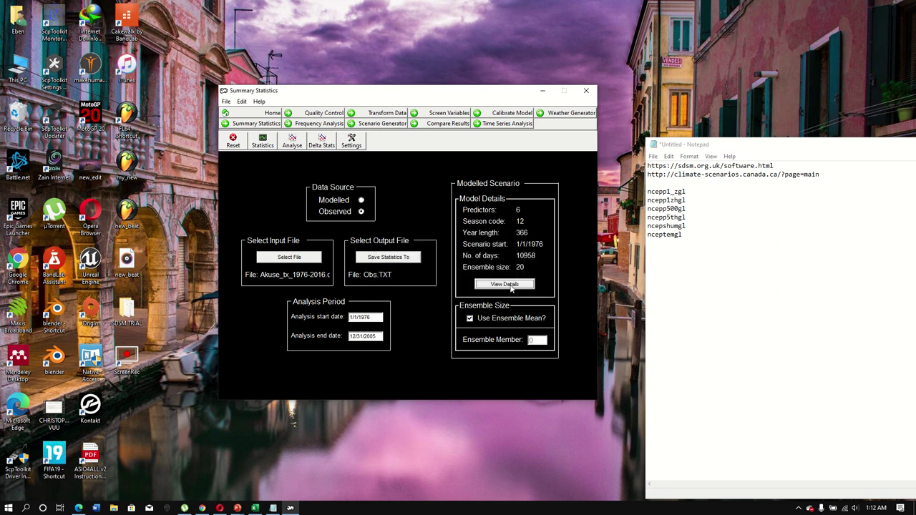
{"action": "left_click", "coordinate": [291, 140]}
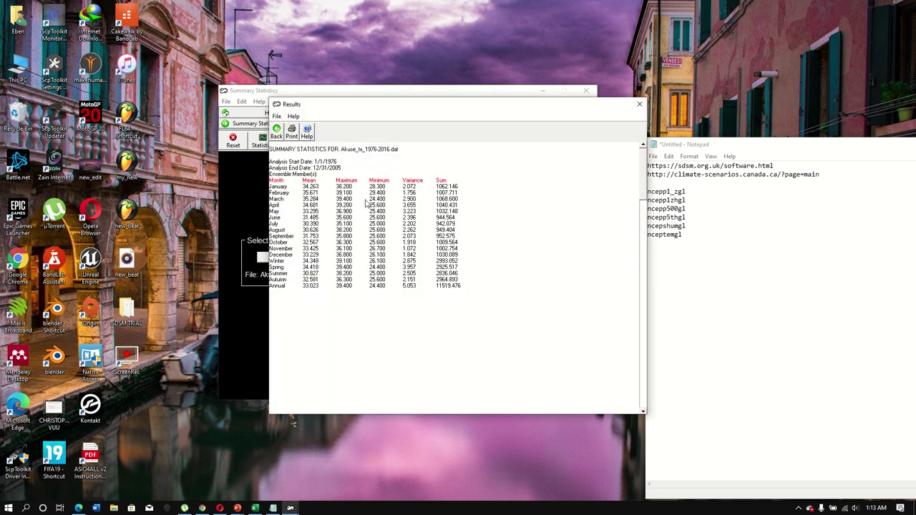
{"action": "left_click", "coordinate": [278, 131]}
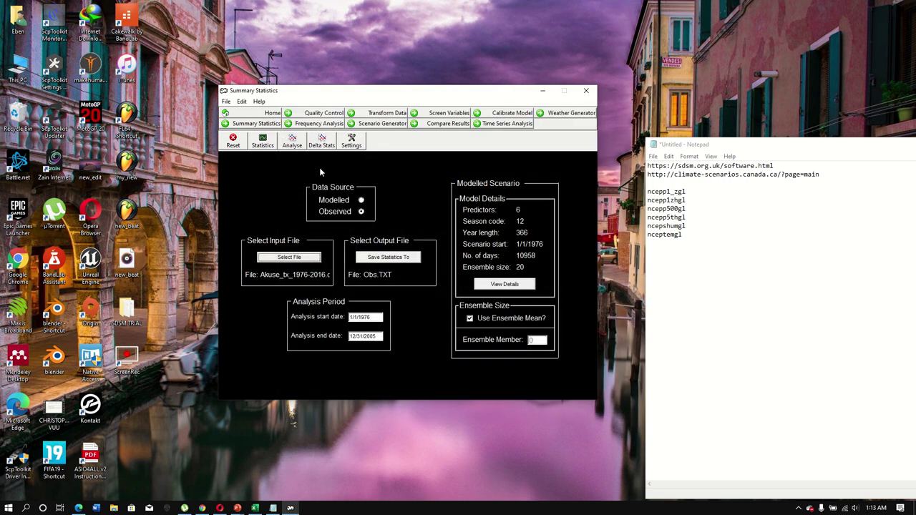
- Switch the data source back to Modelled, with rcp_2.6.OUT as the input file and rcp_2.6 as the statistics output file
{"action": "left_click", "coordinate": [362, 201]}
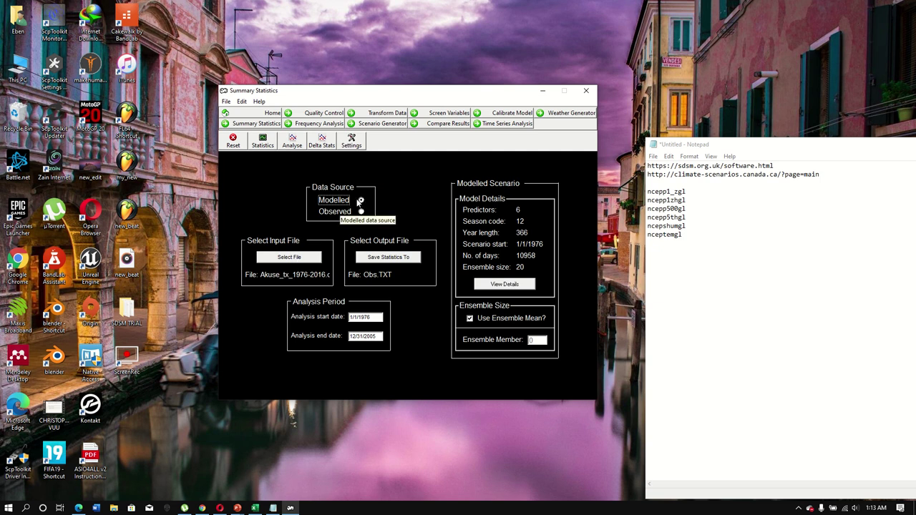
{"action": "left_click", "coordinate": [289, 259]}
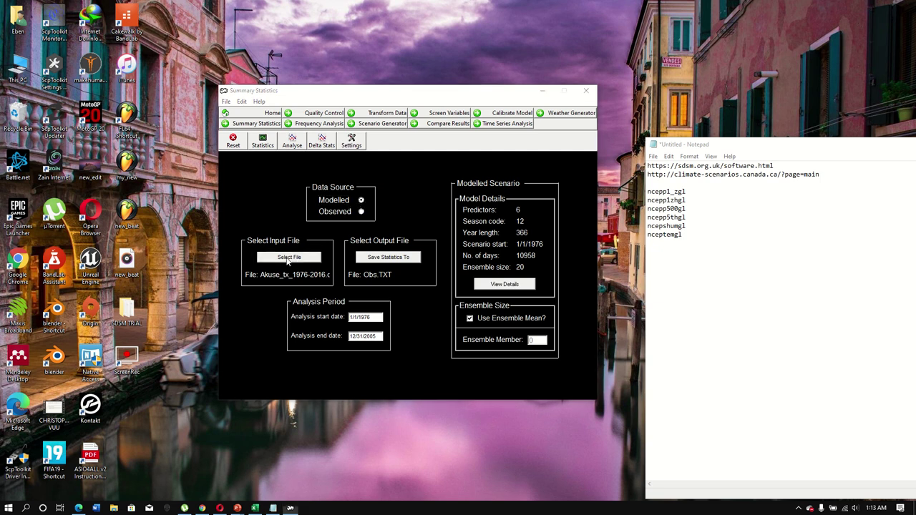
{"action": "double_click", "coordinate": [337, 165]}
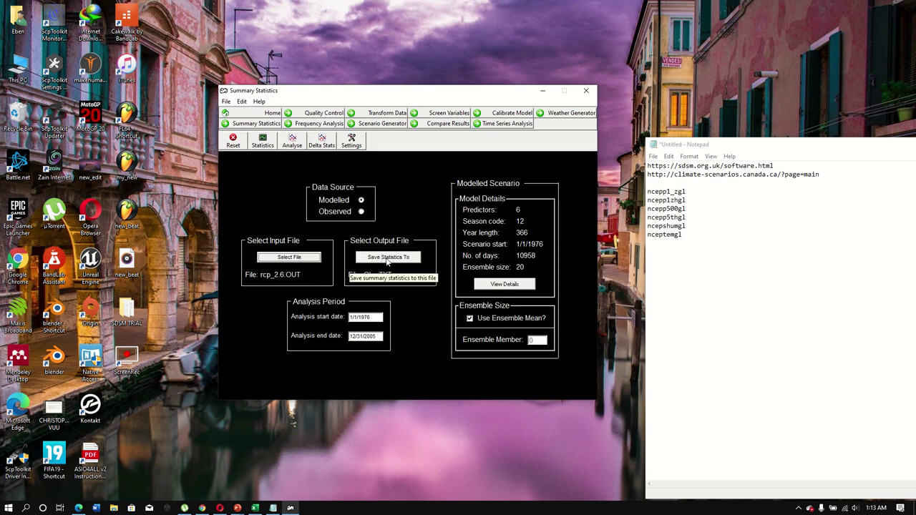
{"action": "left_click", "coordinate": [387, 260]}
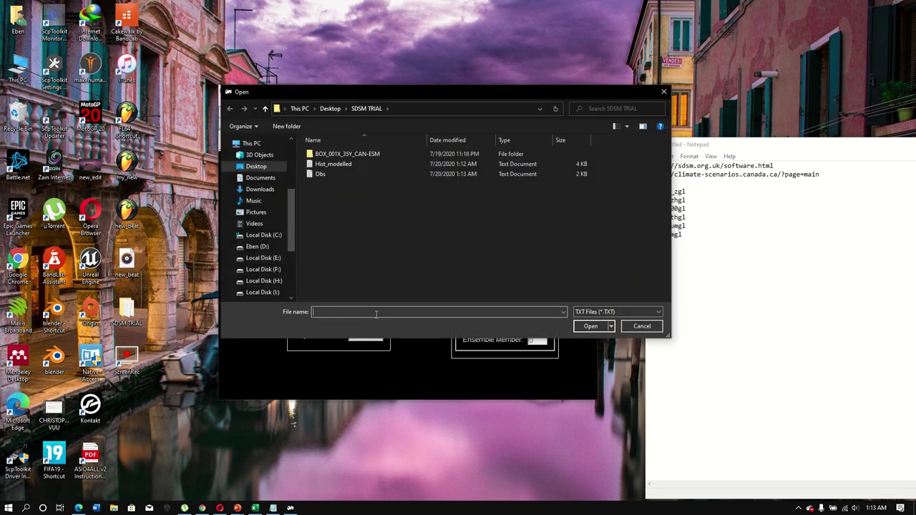
{"action": "type", "text": "rcp_"}
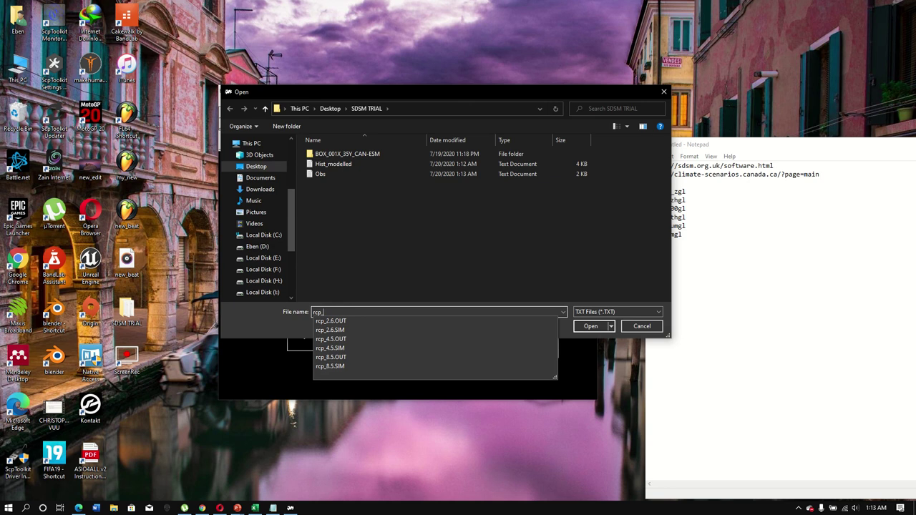
{"action": "type", "text": "2.6"}
{"action": "key", "text": "Return"}
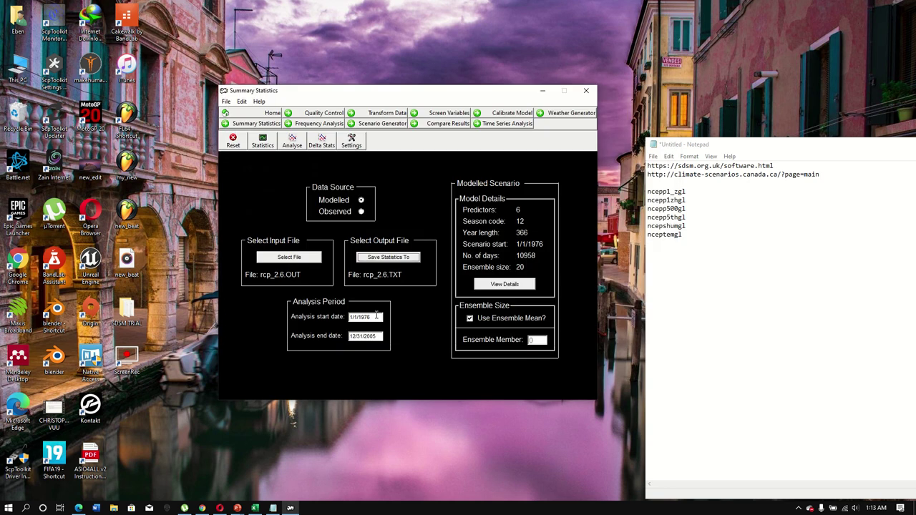
- Set the analysis period for the RCP 2.6 scenario to start on 1/1/2006 and end on 12/31/2100
{"action": "left_click", "coordinate": [376, 315]}
{"action": "key", "text": "BackSpace"}
{"action": "type", "text": "6"}
{"action": "left_click_drag", "start_coordinate": [379, 336], "coordinate": [368, 336]}
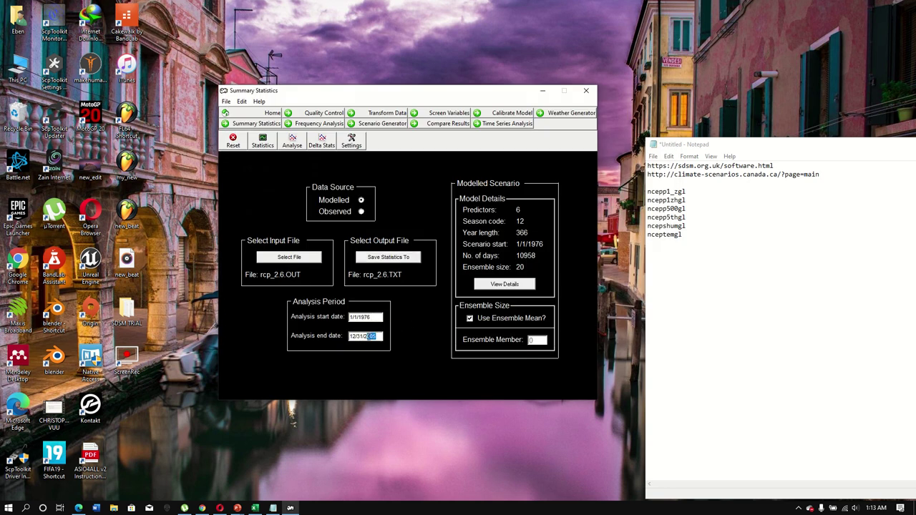
{"action": "type", "text": "100"}
{"action": "left_click_drag", "start_coordinate": [376, 317], "coordinate": [360, 315]}
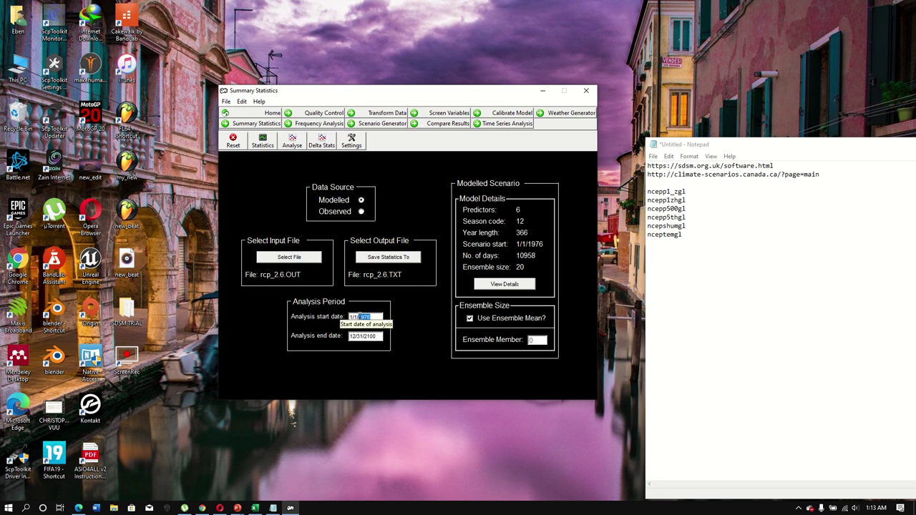
{"action": "type", "text": "200"}
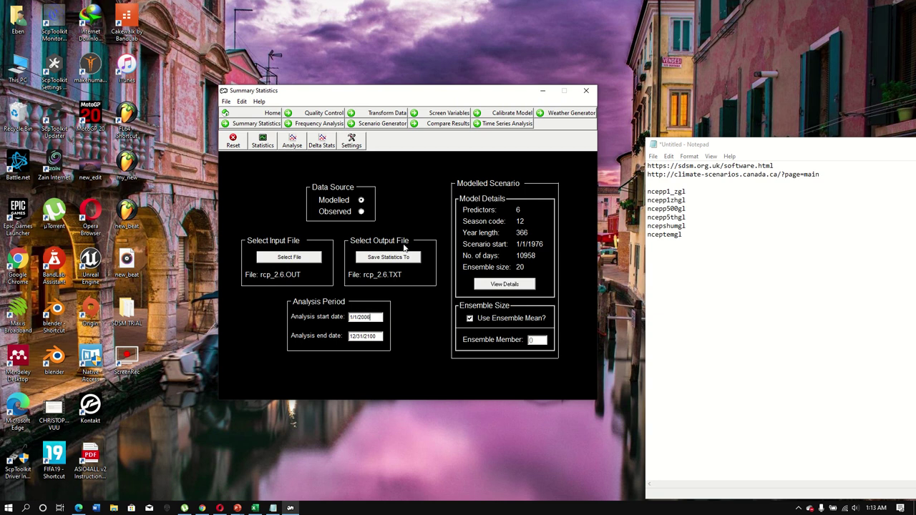
- Load the RCP 2.6 scenario's model details and run its summary statistics, closing the results when done
{"action": "left_click", "coordinate": [491, 285]}
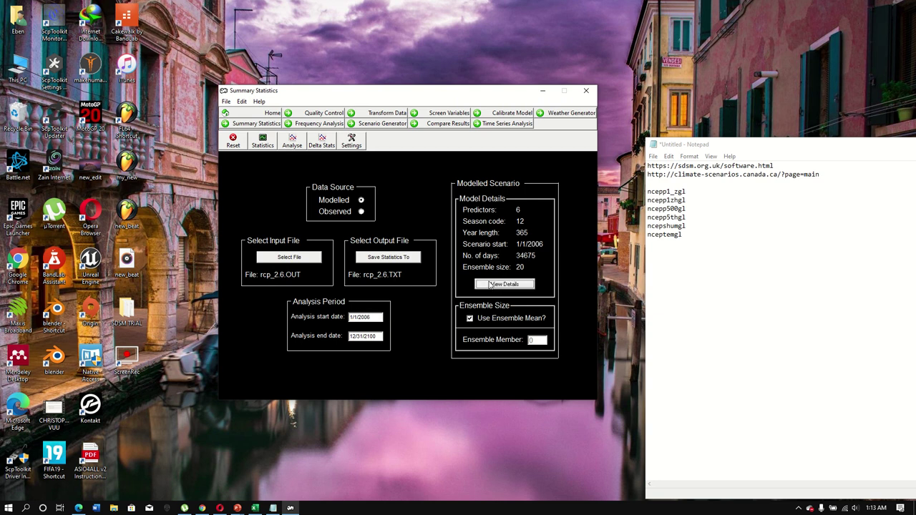
{"action": "left_click", "coordinate": [290, 146]}
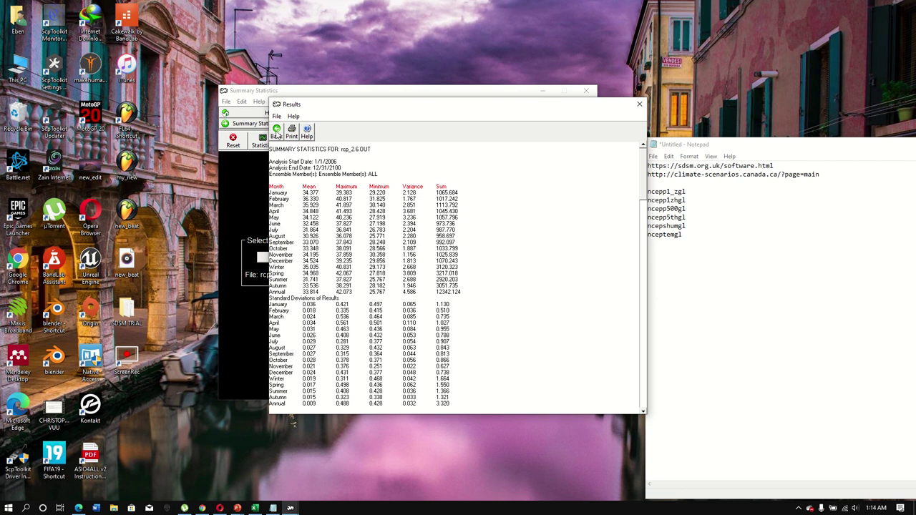
{"action": "left_click", "coordinate": [278, 133]}
- Choose rcp_4.5.OUT as the modelled input file and set the statistics output file to rcp_4.5
{"action": "left_click", "coordinate": [289, 257]}
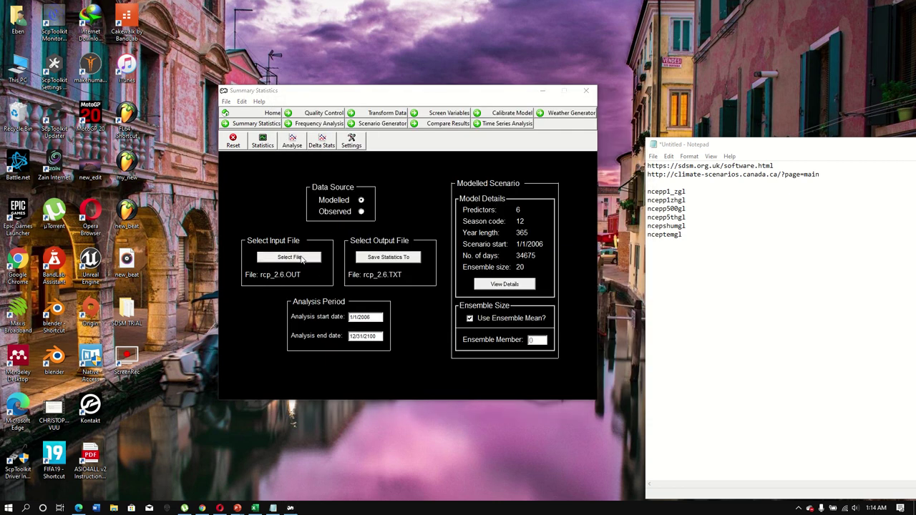
{"action": "left_click", "coordinate": [329, 173]}
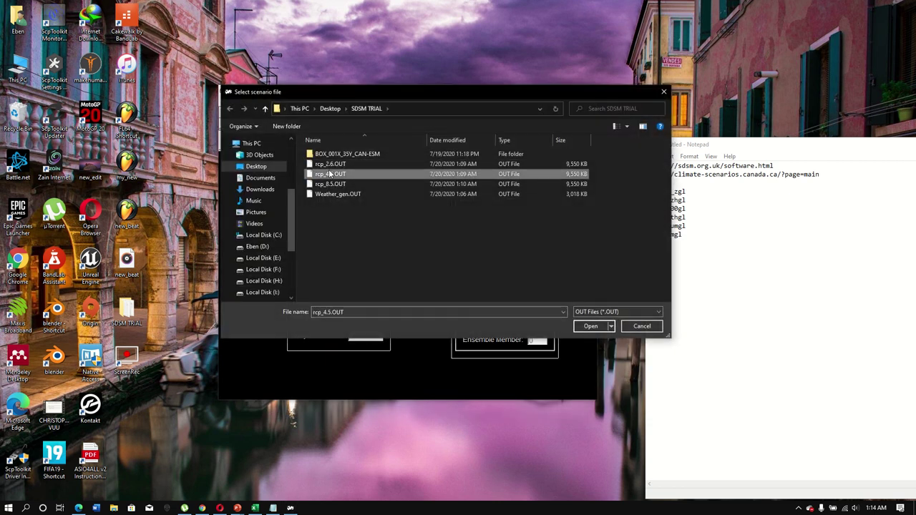
{"action": "double_click", "coordinate": [329, 174]}
{"action": "left_click", "coordinate": [387, 258]}
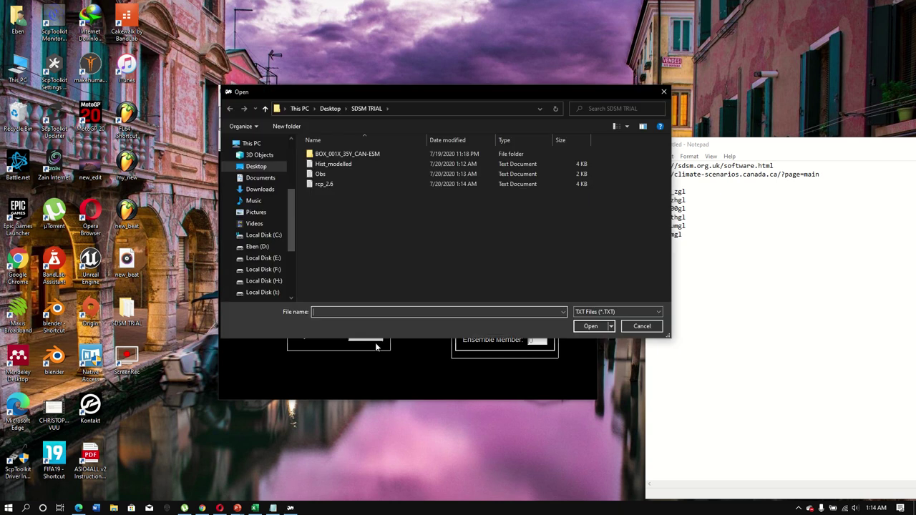
{"action": "type", "text": "rcp_"}
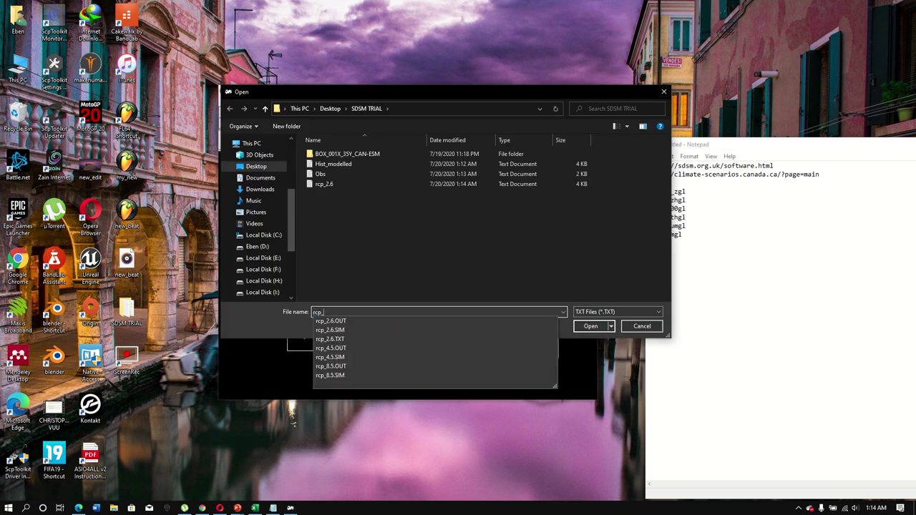
{"action": "type", "text": "4.5"}
{"action": "key", "text": "Return"}
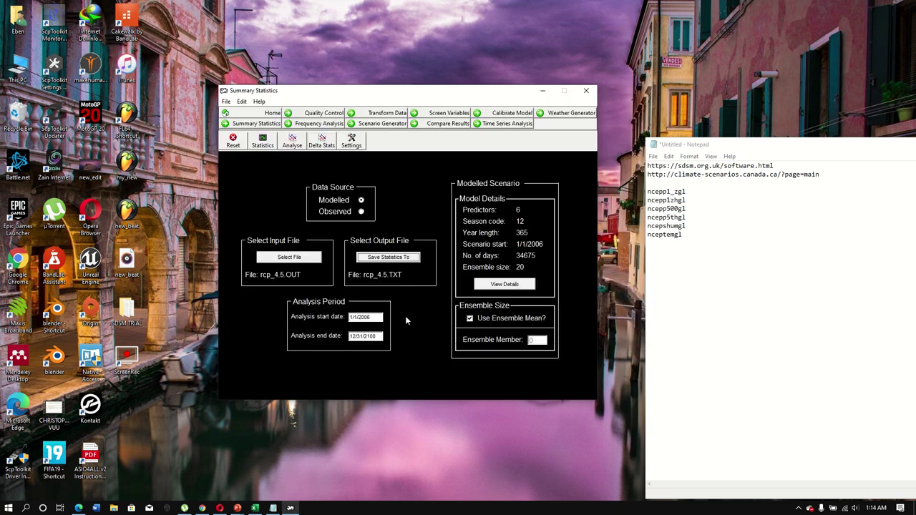
- Run the summary statistics for the RCP 4.5 scenario and close the results
{"action": "left_click", "coordinate": [292, 141]}
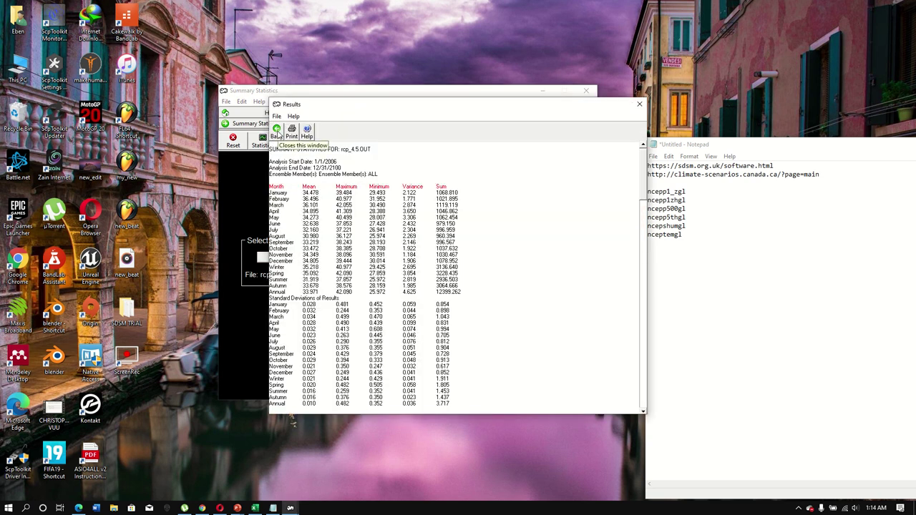
{"action": "left_click", "coordinate": [277, 132]}
- Run the summary statistics for rcp_8.5.OUT with rcp_8.5 as the statistics output file, closing the results when done
{"action": "left_click", "coordinate": [283, 264]}
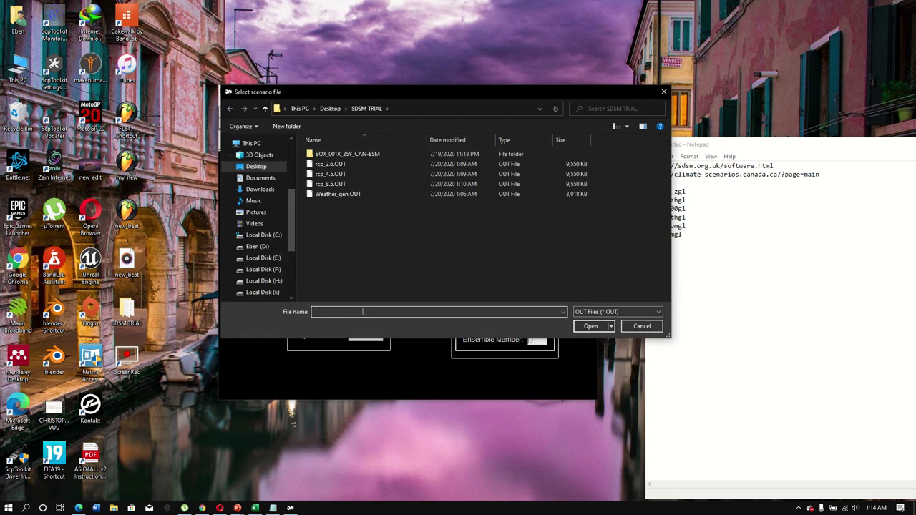
{"action": "double_click", "coordinate": [333, 184]}
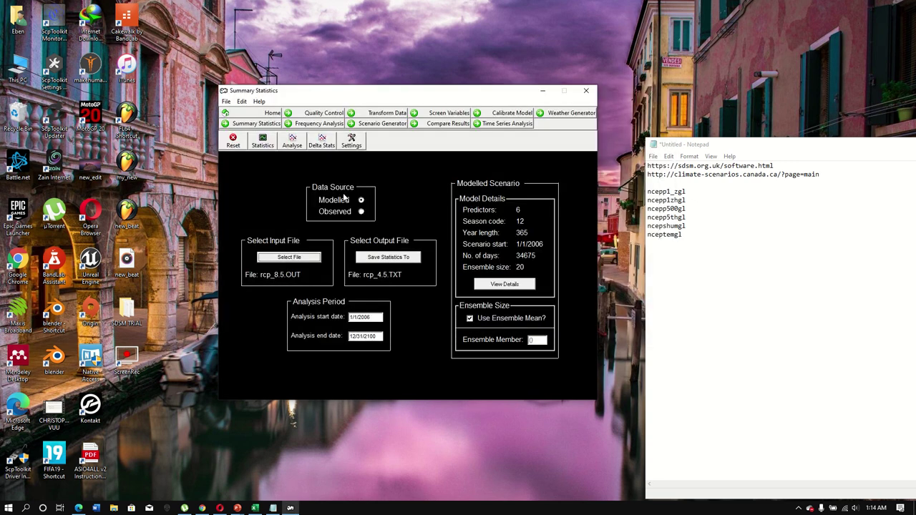
{"action": "left_click", "coordinate": [390, 258]}
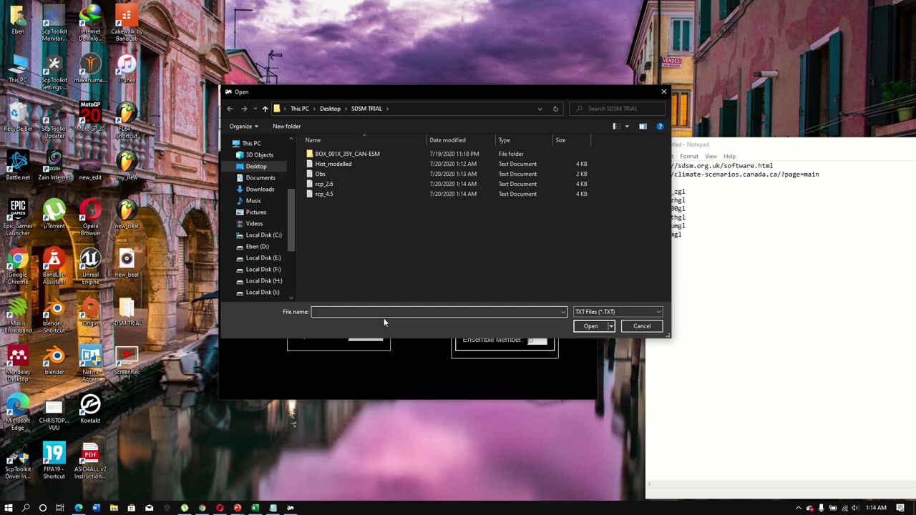
{"action": "type", "text": "rcp_8"}
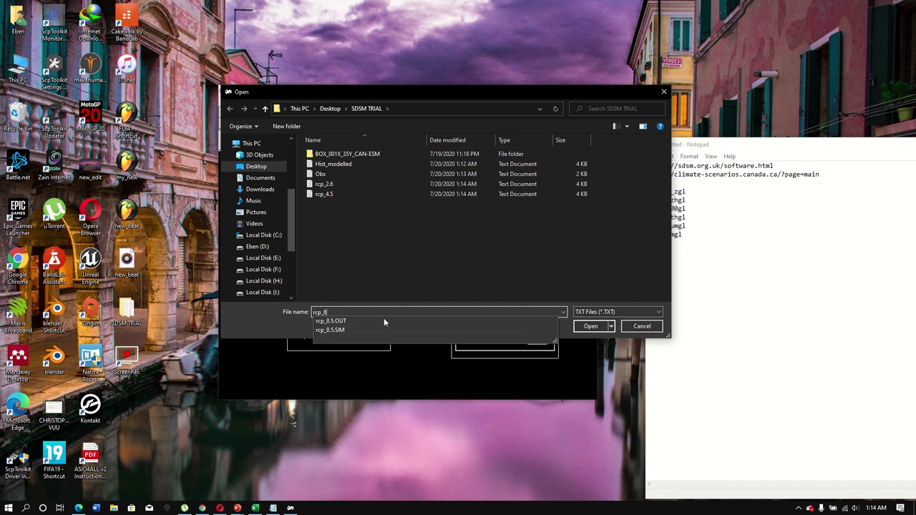
{"action": "type", "text": ".5"}
{"action": "key", "text": "Return"}
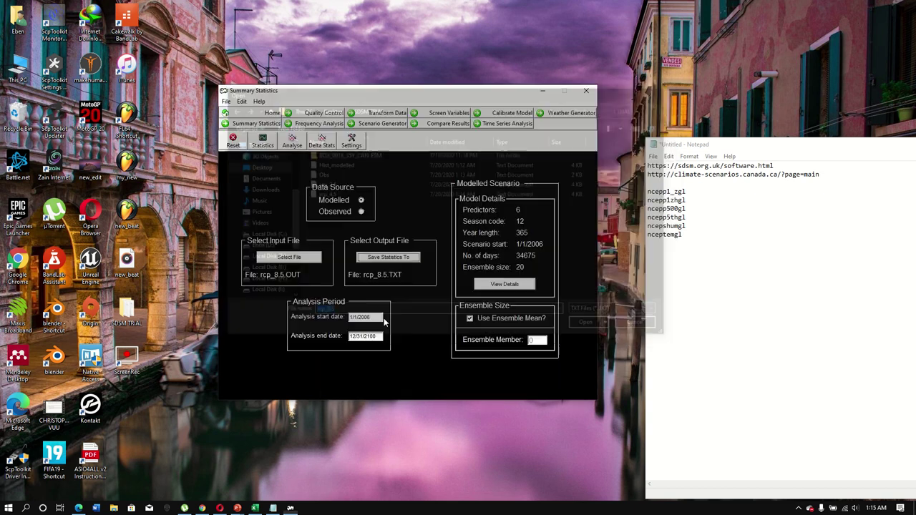
{"action": "left_click", "coordinate": [292, 140]}
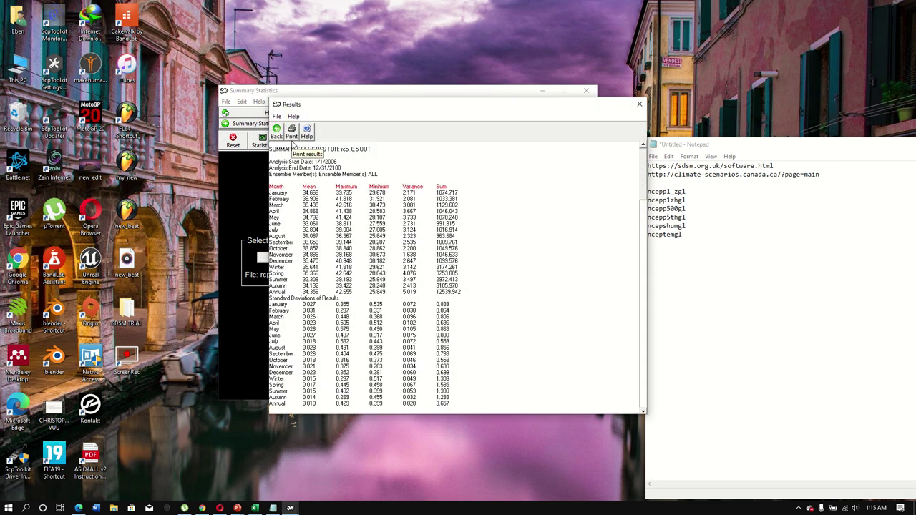
{"action": "left_click", "coordinate": [277, 131]}
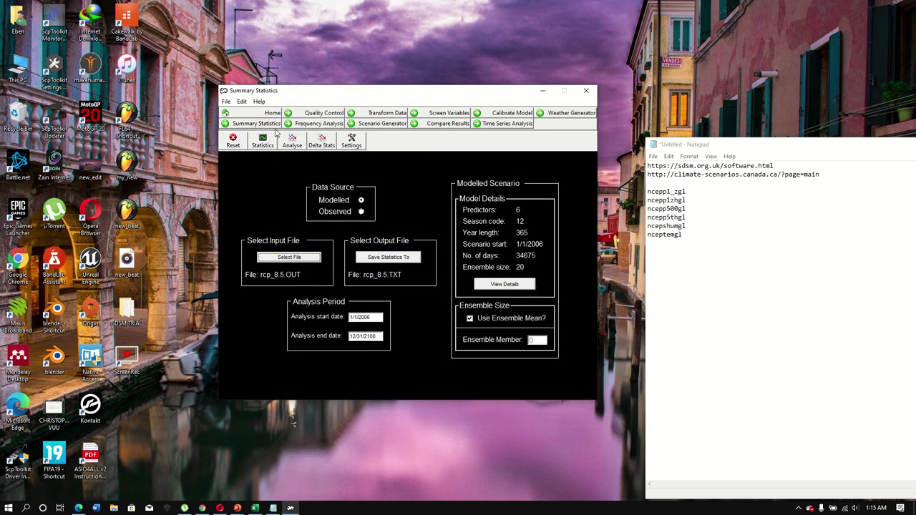
- Set up a results comparison with Obs as the first input file and Hist_modelled as the second
{"action": "left_click", "coordinate": [445, 126]}
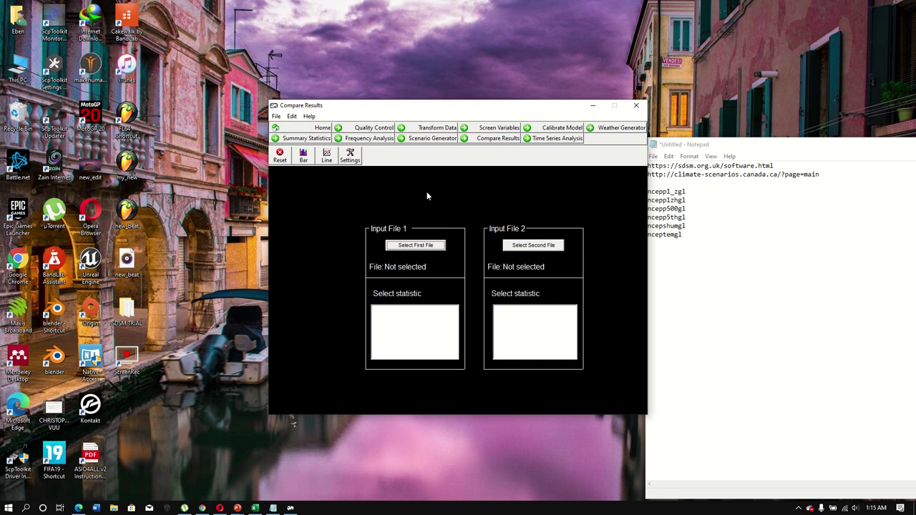
{"action": "left_click", "coordinate": [414, 245]}
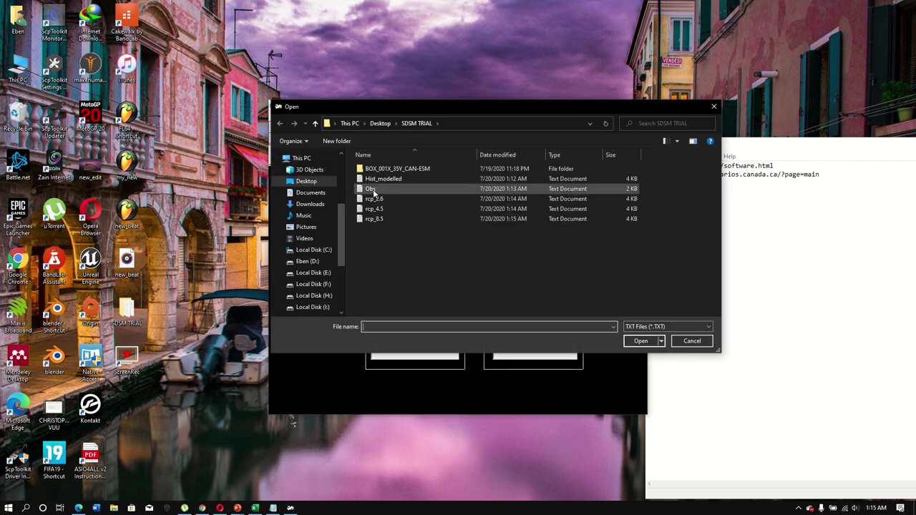
{"action": "double_click", "coordinate": [370, 189]}
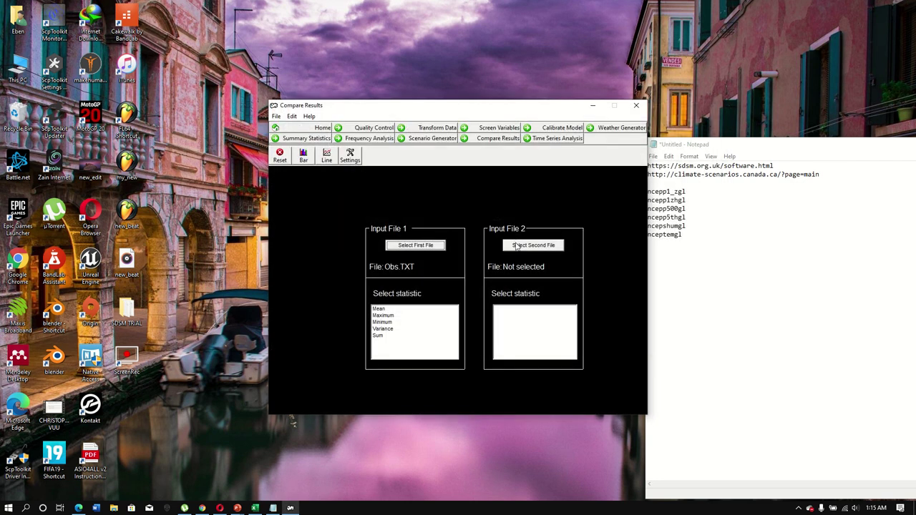
{"action": "left_click", "coordinate": [517, 245]}
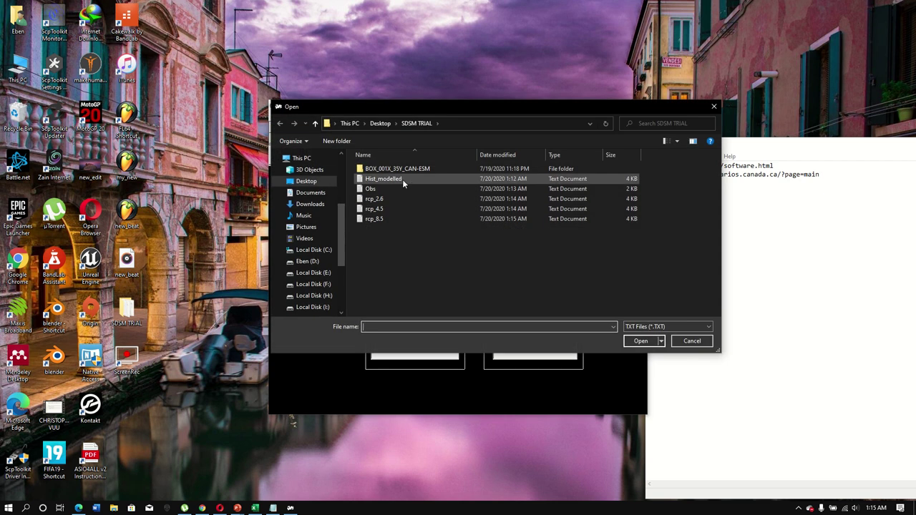
{"action": "double_click", "coordinate": [387, 179]}
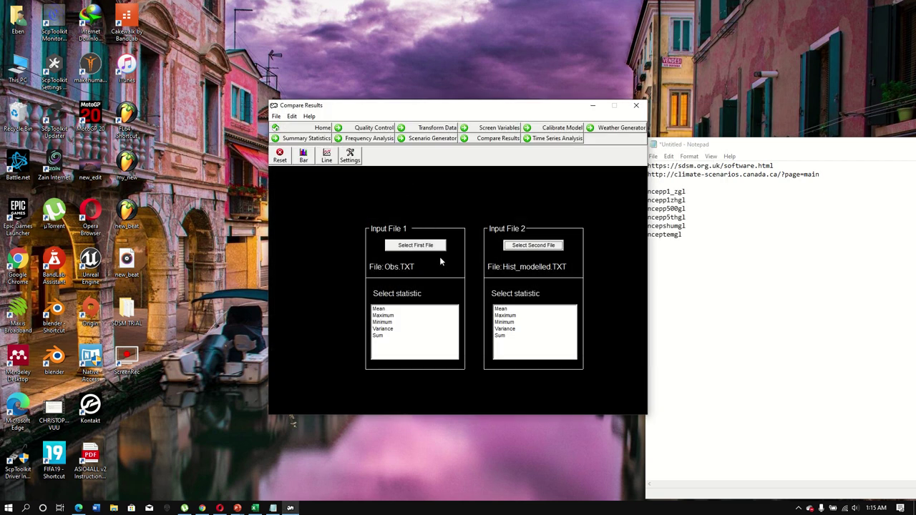
- Plot a bar chart comparing the Mean statistic of the observed and modelled files
{"action": "left_click", "coordinate": [384, 309]}
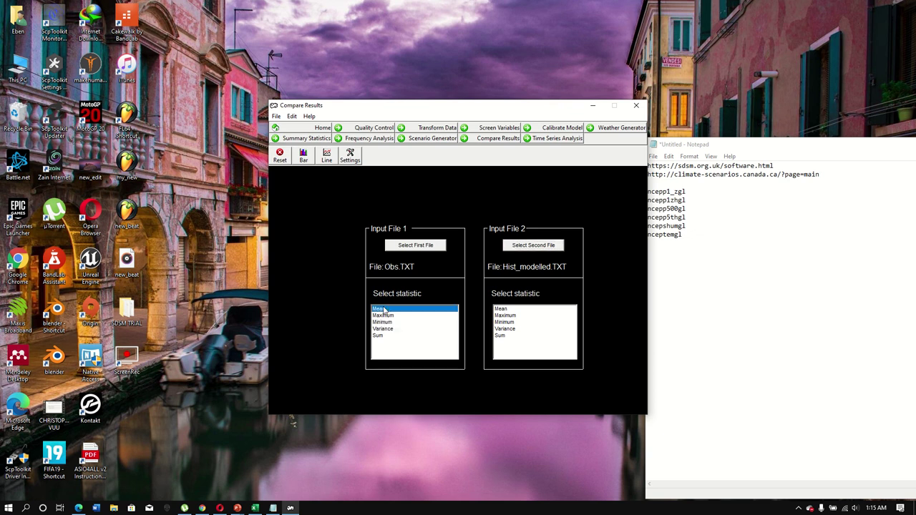
{"action": "left_click", "coordinate": [503, 310]}
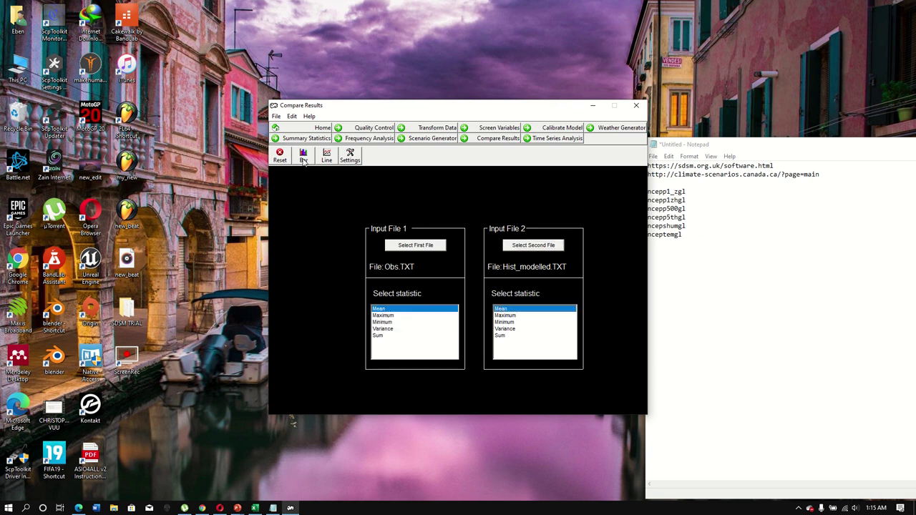
{"action": "left_click", "coordinate": [303, 159]}
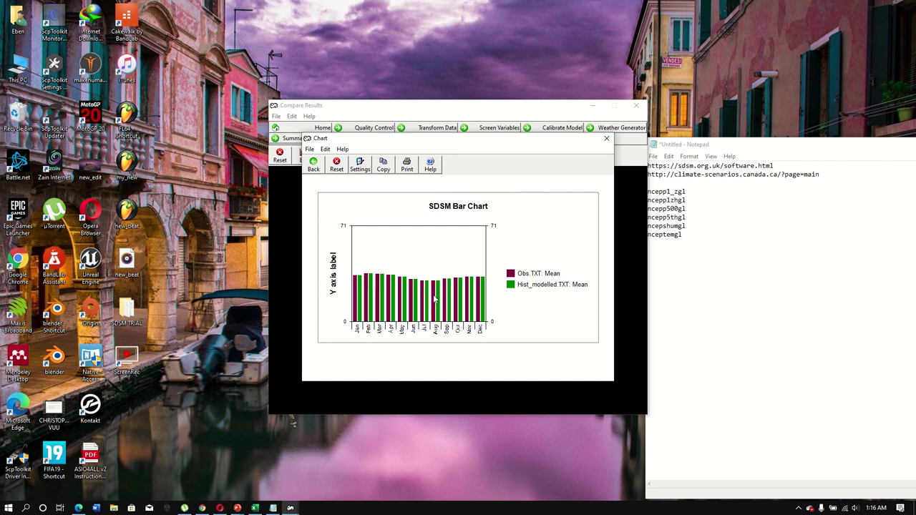
- Shorten the bar chart's legend titles to Obs and Hist_modelled in the chart settings
{"action": "left_click", "coordinate": [360, 168]}
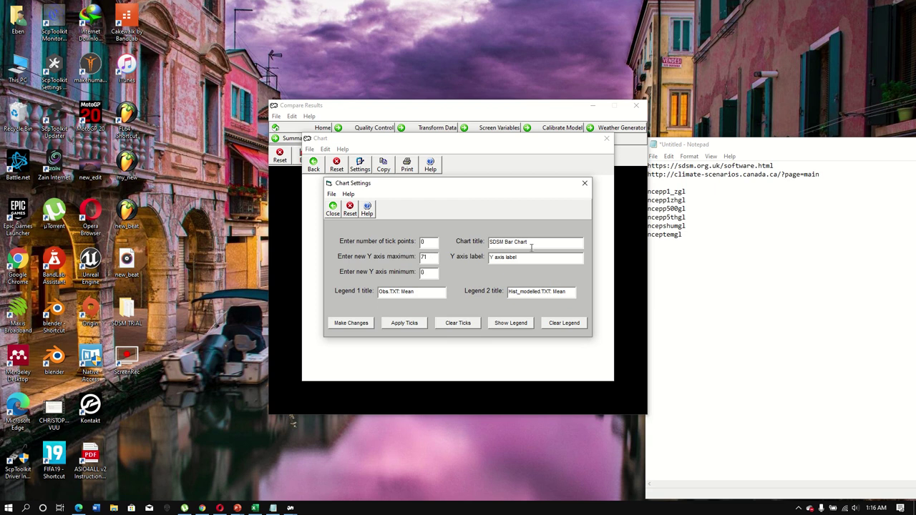
{"action": "left_click_drag", "start_coordinate": [440, 184], "coordinate": [649, 196]}
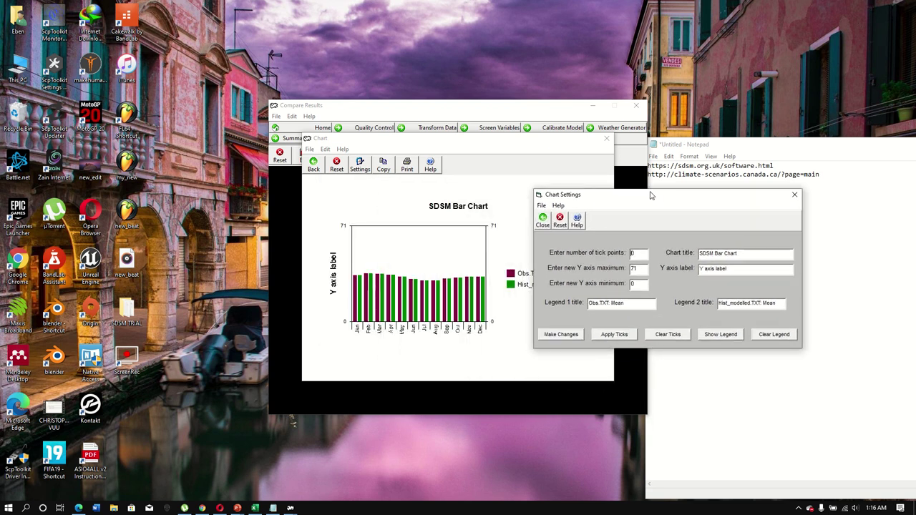
{"action": "left_click", "coordinate": [630, 303]}
{"action": "key", "text": "BackSpace"}
{"action": "key", "text": "BackSpace"}
{"action": "key", "text": "BackSpace"}
{"action": "key", "text": "BackSpace"}
{"action": "key", "text": "BackSpace"}
{"action": "key", "text": "BackSpace"}
{"action": "key", "text": "BackSpace"}
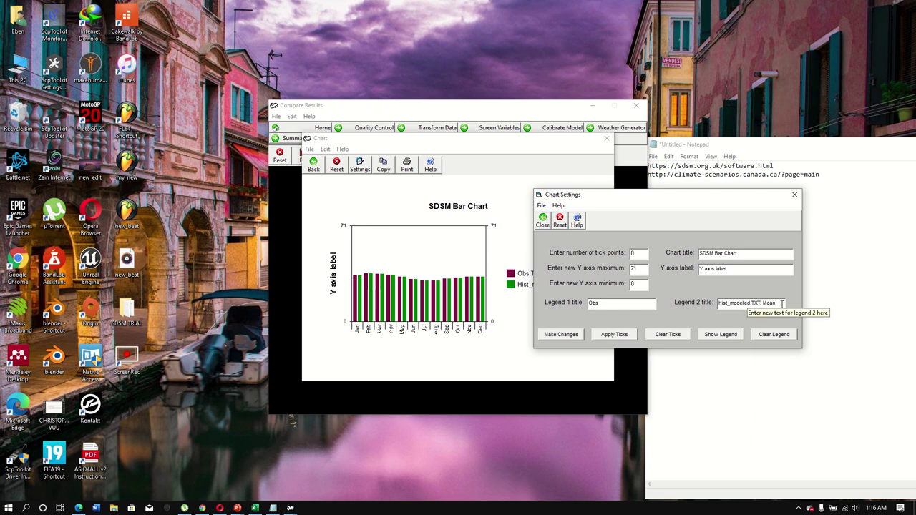
{"action": "left_click_drag", "start_coordinate": [776, 303], "coordinate": [751, 304]}
{"action": "key", "text": "BackSpace"}
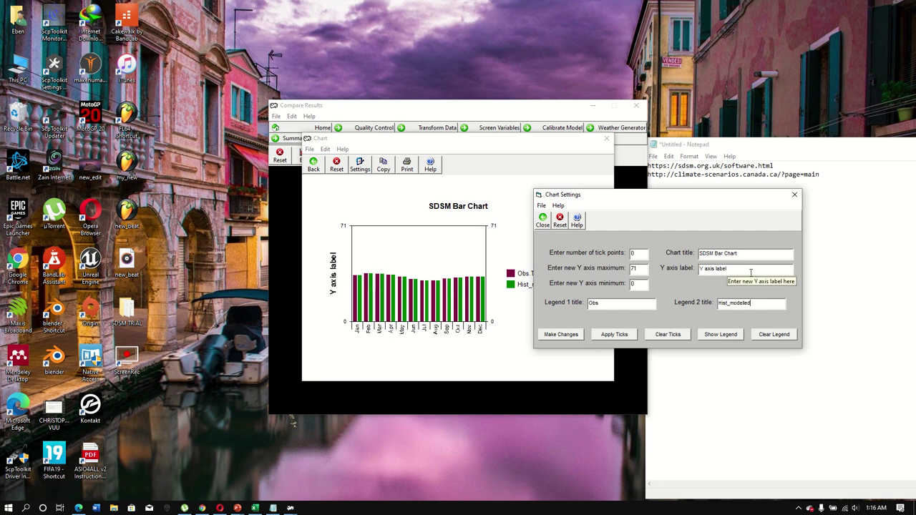
- Set the chart's Y axis label to Temp and clear the chart title
{"action": "left_click_drag", "start_coordinate": [731, 270], "coordinate": [674, 274]}
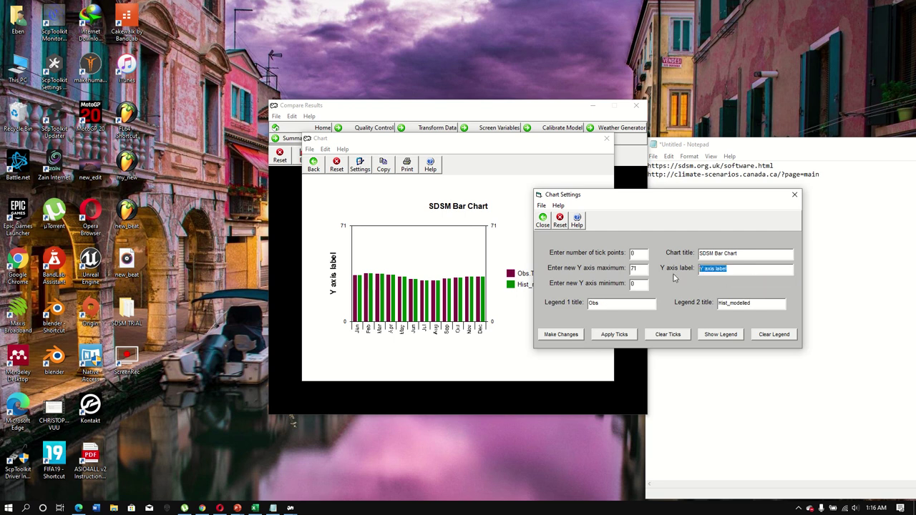
{"action": "type", "text": "Temp"}
{"action": "left_click", "coordinate": [742, 253]}
{"action": "left_click_drag", "start_coordinate": [742, 252], "coordinate": [681, 257]}
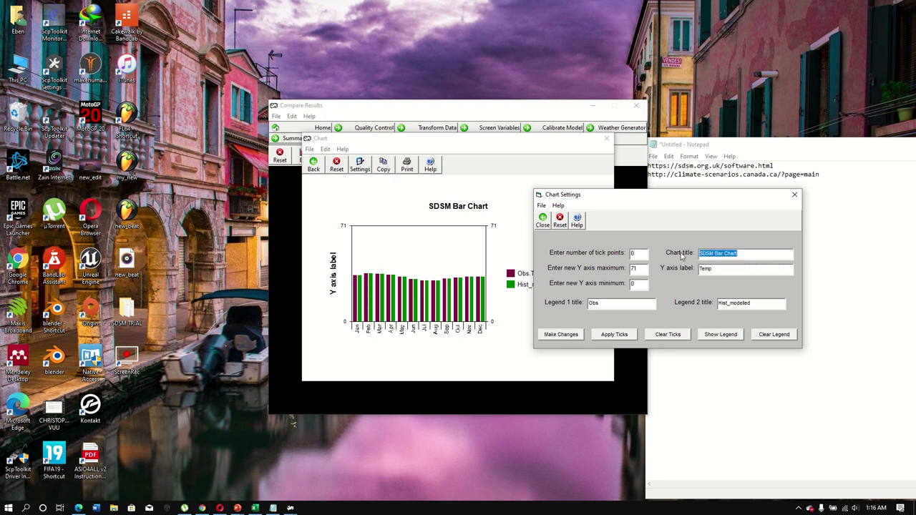
{"action": "key", "text": "BackSpace"}
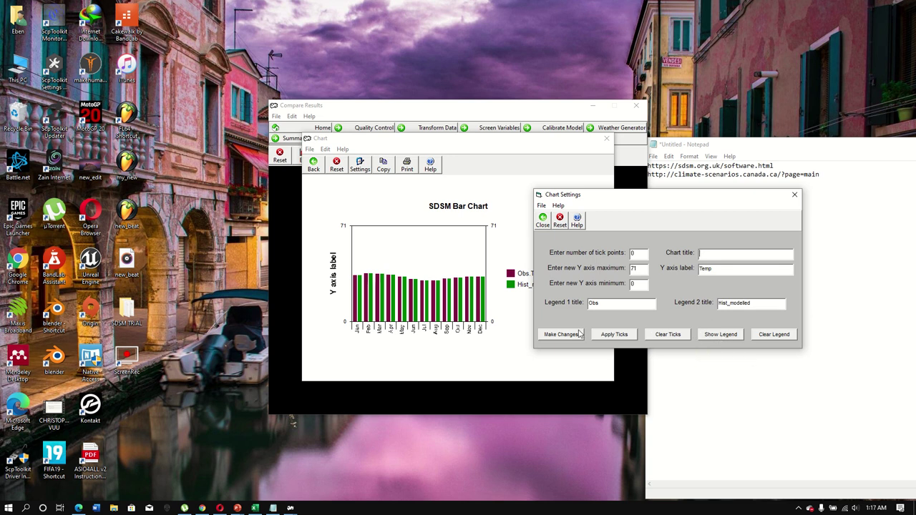
- Set the chart's Y axis maximum to 65, apply the changes and close the chart settings
{"action": "double_click", "coordinate": [634, 269]}
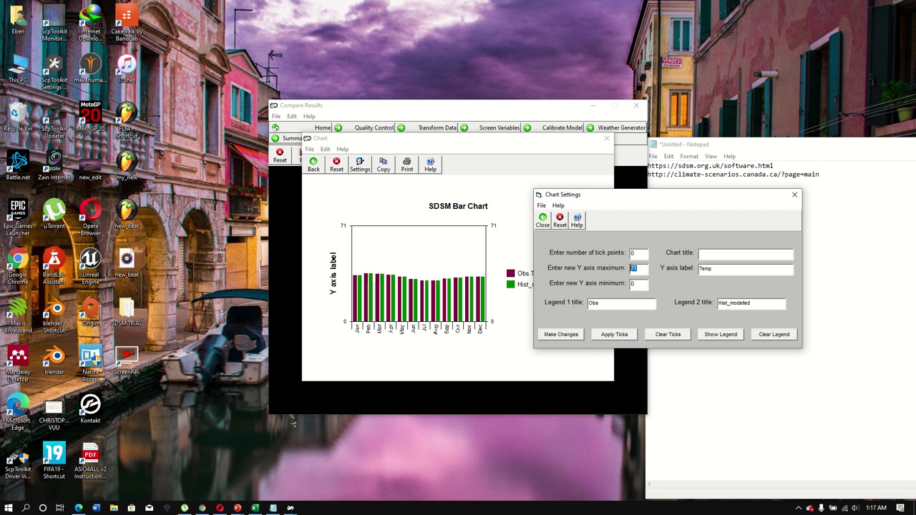
{"action": "type", "text": "65"}
{"action": "left_click", "coordinate": [638, 284]}
{"action": "left_click", "coordinate": [566, 335]}
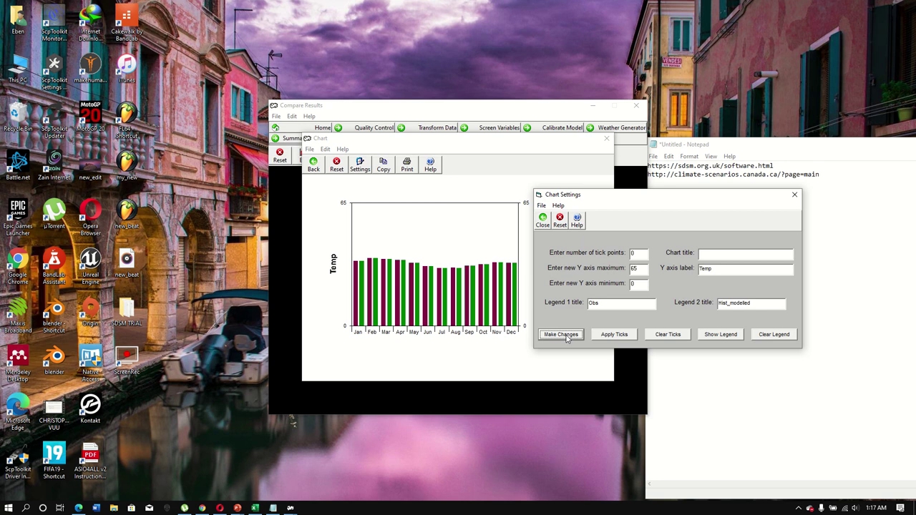
{"action": "left_click", "coordinate": [794, 196]}
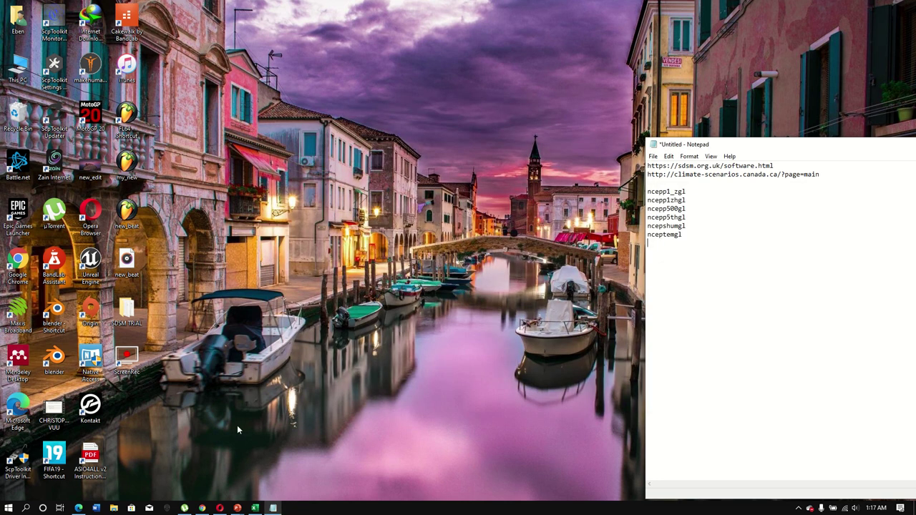
- Relaunch SDSM 4.2 and continue past its splash screen to the home screen
{"action": "left_click", "coordinate": [26, 508]}
{"action": "type", "text": "sds"}
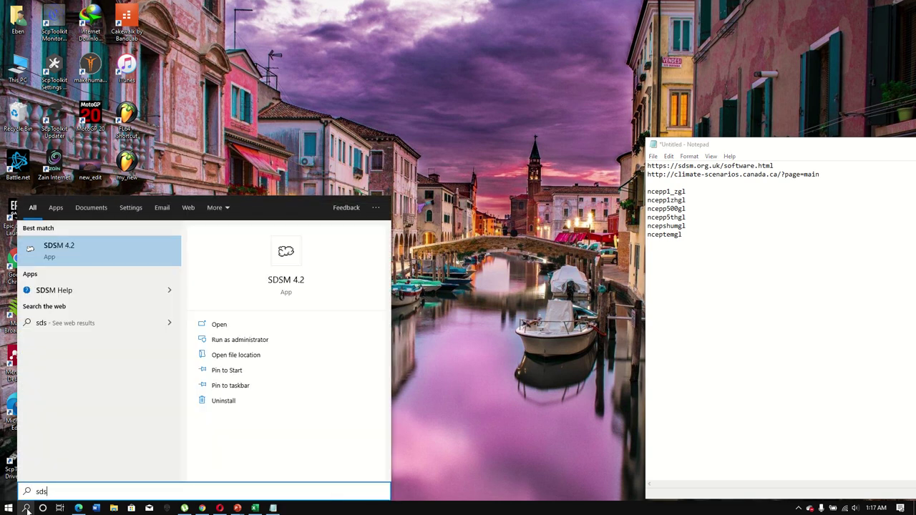
{"action": "key", "text": "Return"}
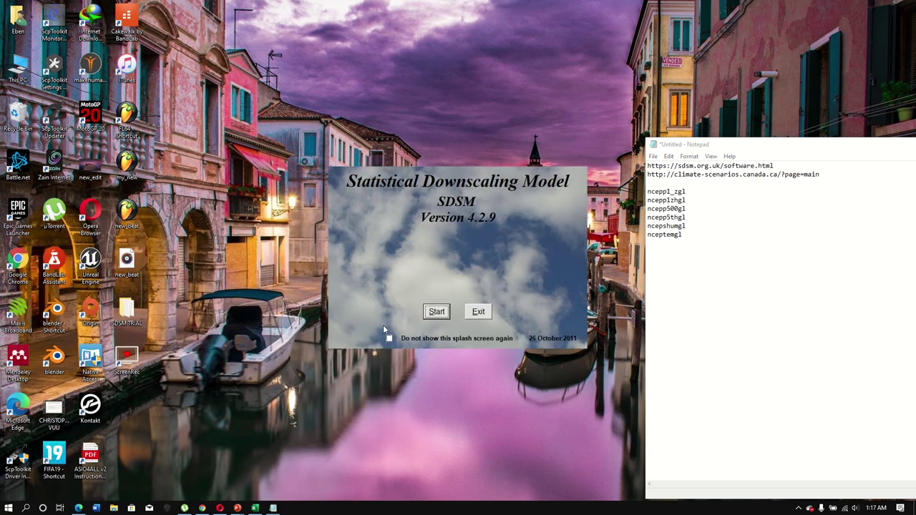
{"action": "left_click", "coordinate": [436, 312]}
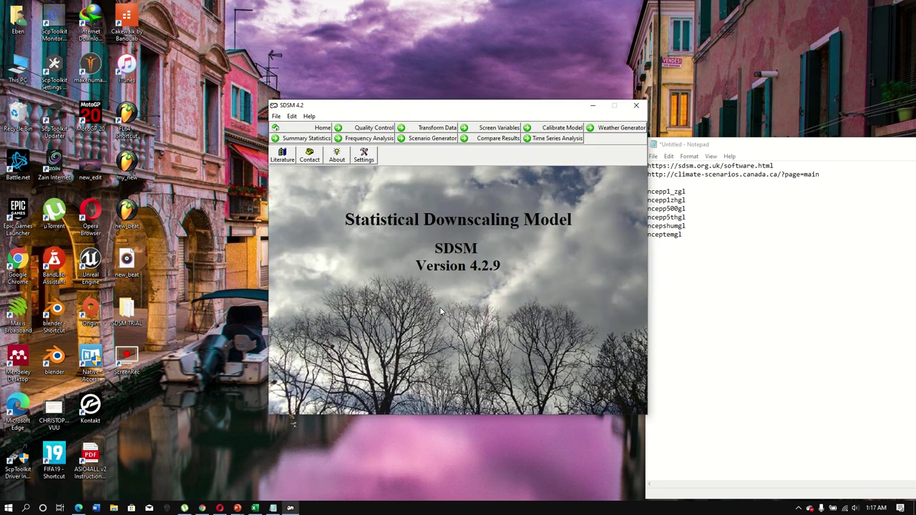
- Load Obs and Hist_modelled for comparison again and select the Mean statistic for both files
{"action": "left_click", "coordinate": [507, 140]}
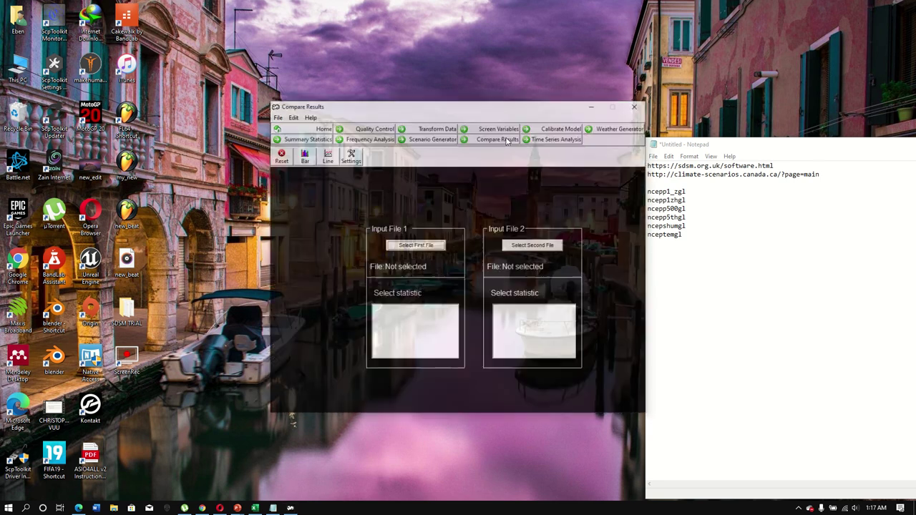
{"action": "left_click", "coordinate": [417, 247]}
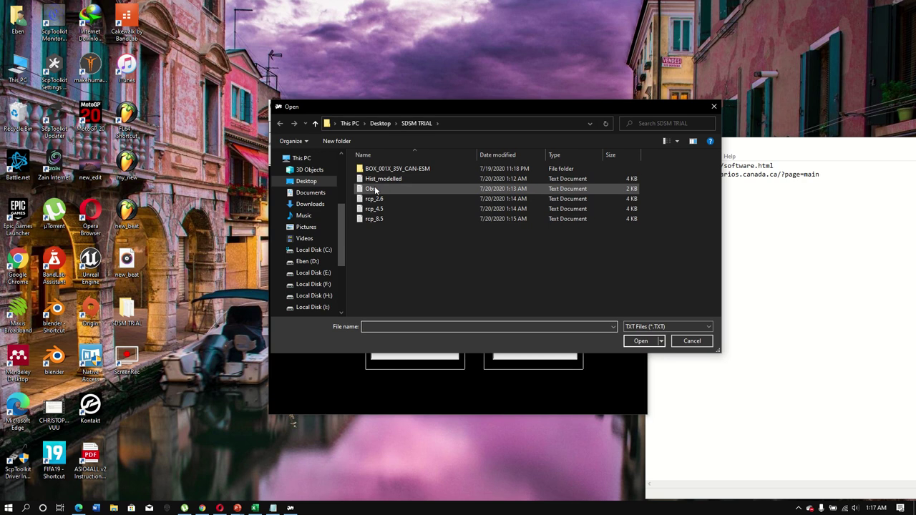
{"action": "double_click", "coordinate": [372, 188]}
{"action": "left_click", "coordinate": [549, 250]}
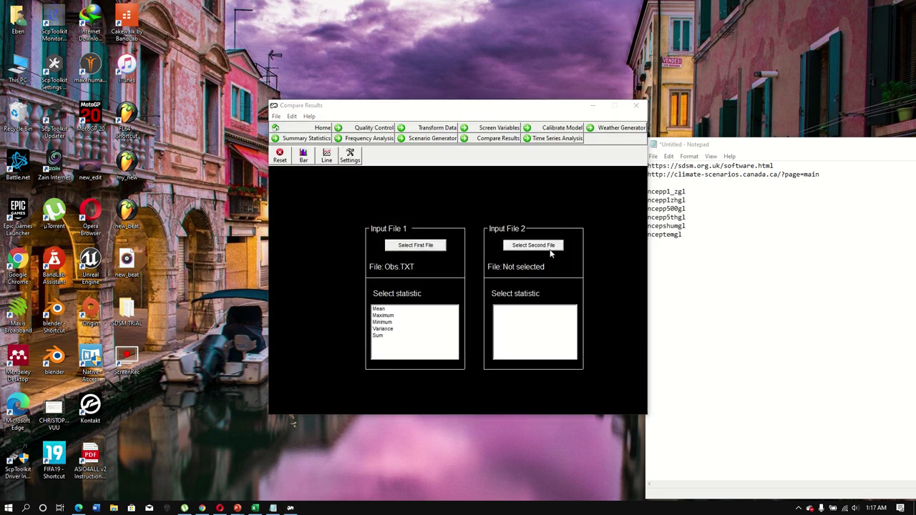
{"action": "double_click", "coordinate": [371, 178]}
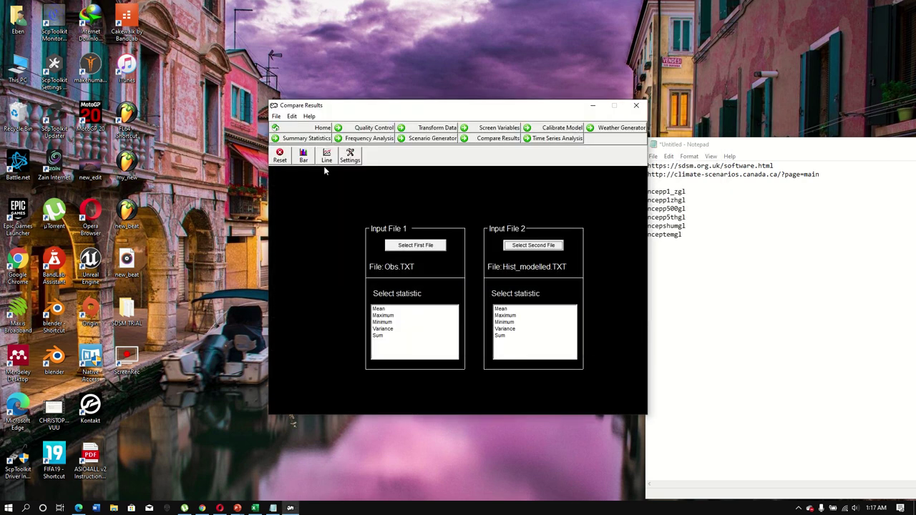
{"action": "left_click", "coordinate": [387, 308]}
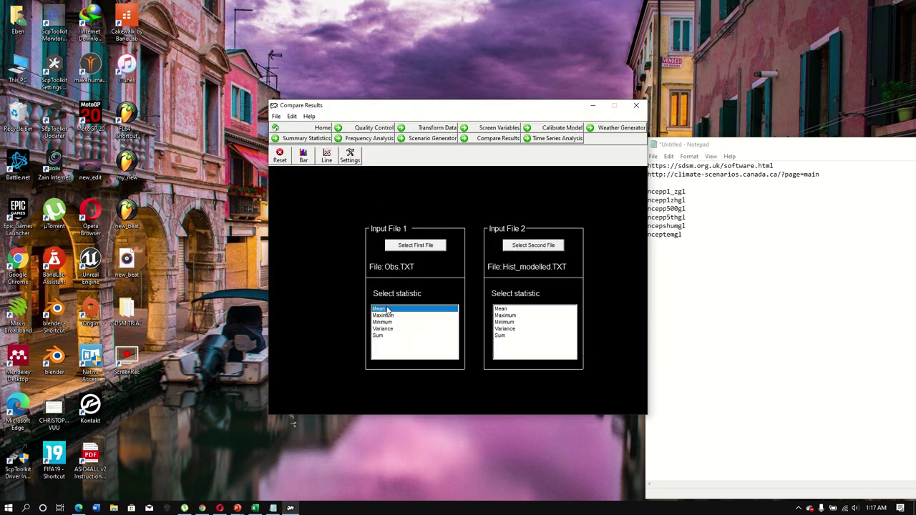
{"action": "left_click", "coordinate": [507, 308]}
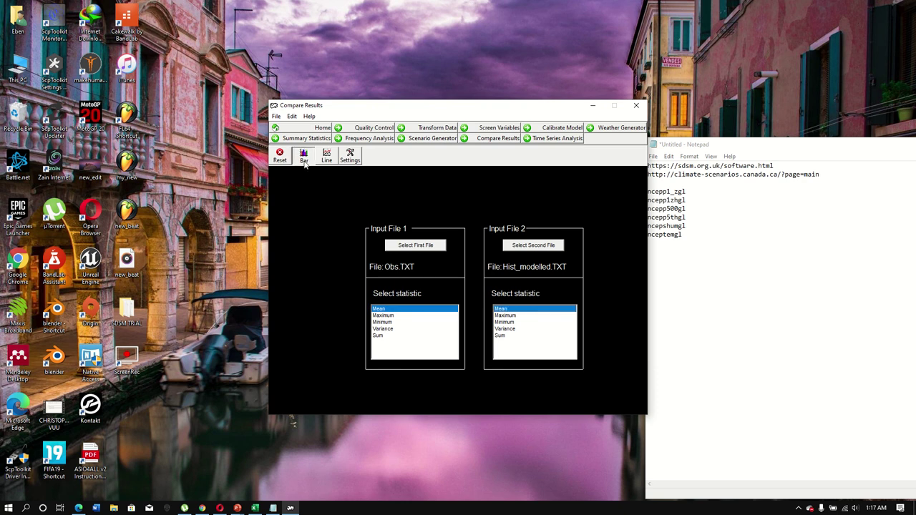
- Plot the Mean comparison as a bar chart, label its Y axis Temp and shorten the legend titles to Obs and Hist_modelled
{"action": "left_click", "coordinate": [304, 156]}
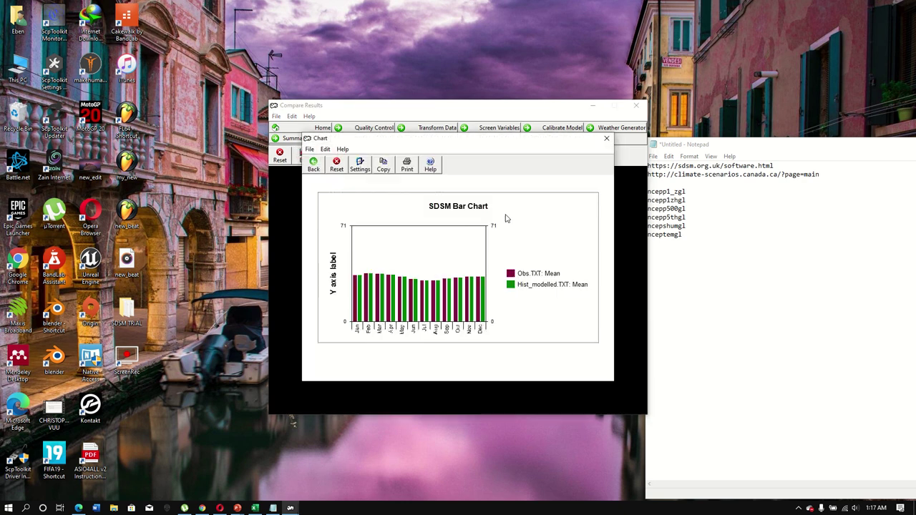
{"action": "left_click", "coordinate": [362, 167]}
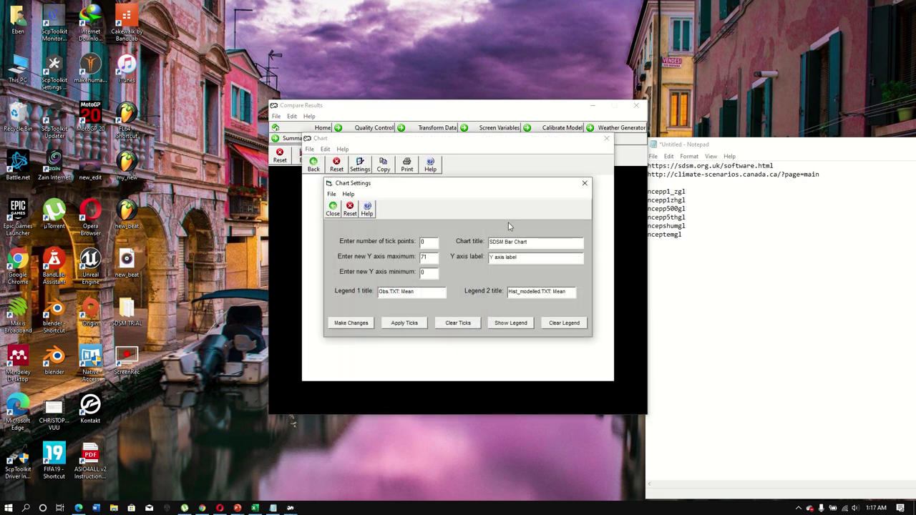
{"action": "left_click_drag", "start_coordinate": [530, 256], "coordinate": [463, 259]}
{"action": "type", "text": "Temp"}
{"action": "left_click_drag", "start_coordinate": [563, 295], "coordinate": [546, 296]}
{"action": "key", "text": "BackSpace"}
{"action": "key", "text": "BackSpace"}
{"action": "left_click_drag", "start_coordinate": [413, 291], "coordinate": [401, 292]}
{"action": "key", "text": "BackSpace"}
- Set the bar chart's Y axis maximum to 65, apply the changes and close the chart settings
{"action": "left_click_drag", "start_coordinate": [431, 257], "coordinate": [406, 260]}
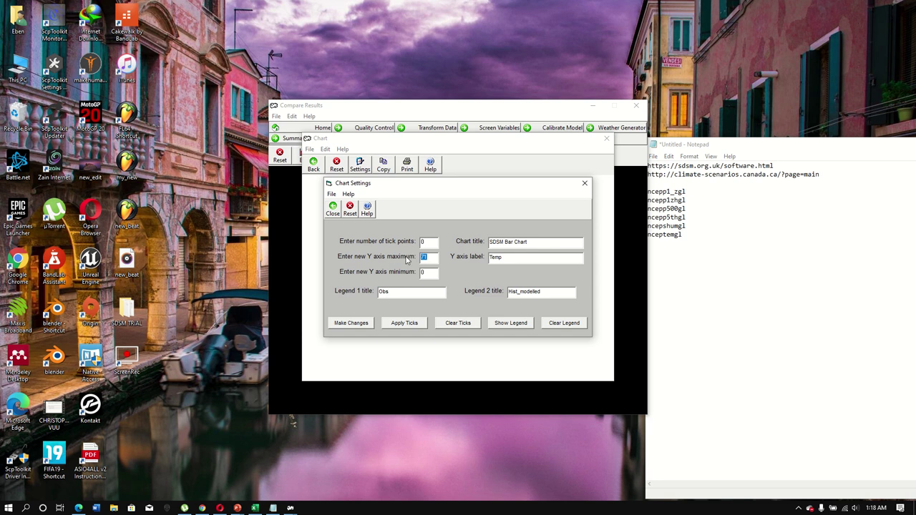
{"action": "type", "text": "65"}
{"action": "left_click", "coordinate": [351, 326]}
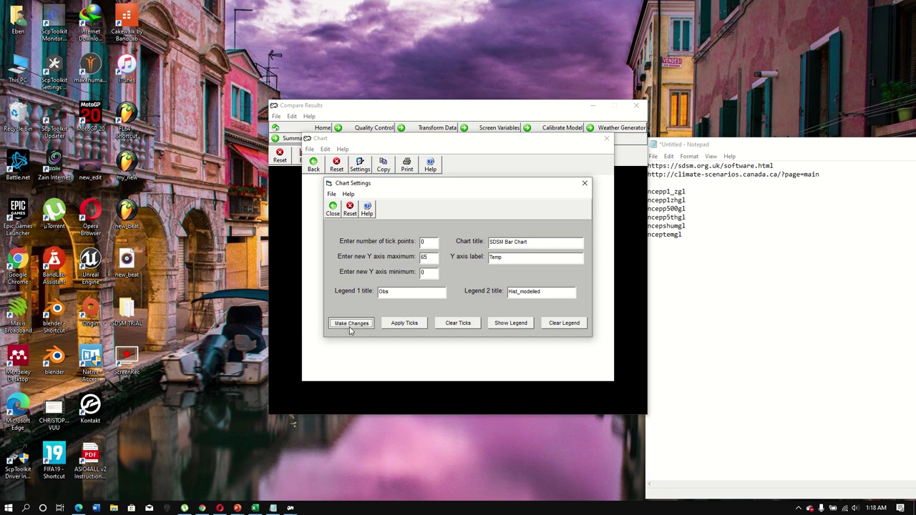
{"action": "left_click", "coordinate": [363, 324]}
{"action": "left_click", "coordinate": [583, 185]}
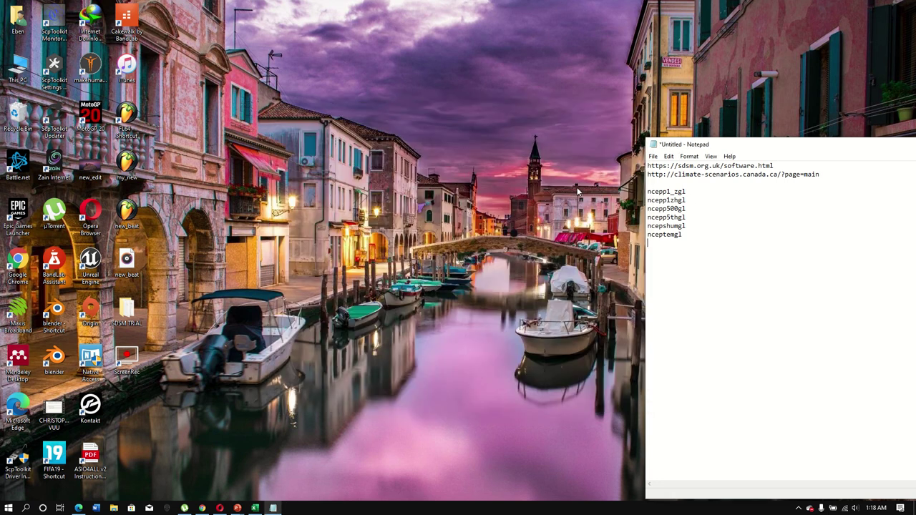
- Relaunch SDSM 4.2, continue past its splash screen and go to Compare Results
{"action": "left_click", "coordinate": [26, 509]}
{"action": "type", "text": "sds"}
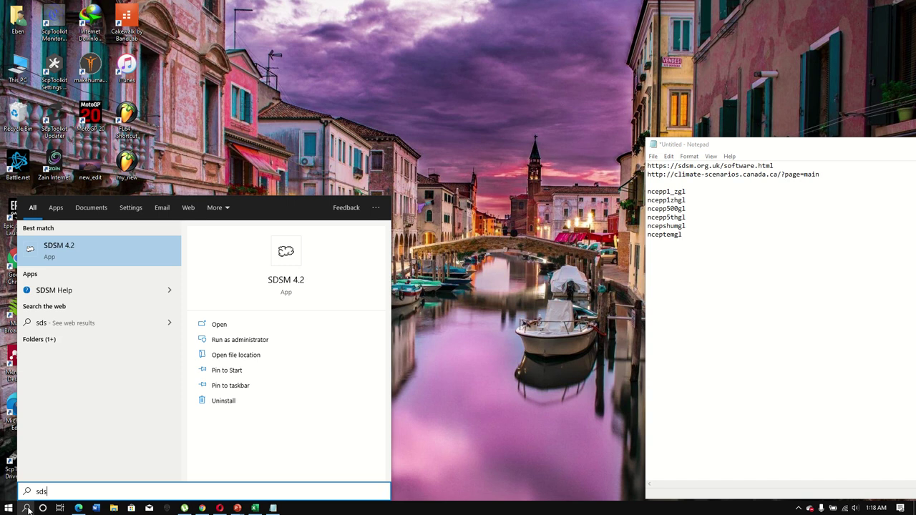
{"action": "key", "text": "Return"}
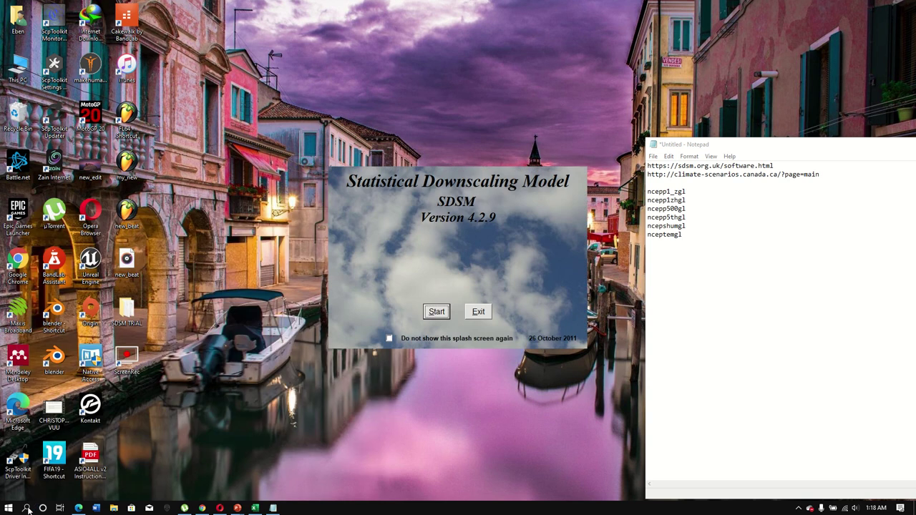
{"action": "left_click", "coordinate": [436, 312]}
{"action": "left_click", "coordinate": [508, 140]}
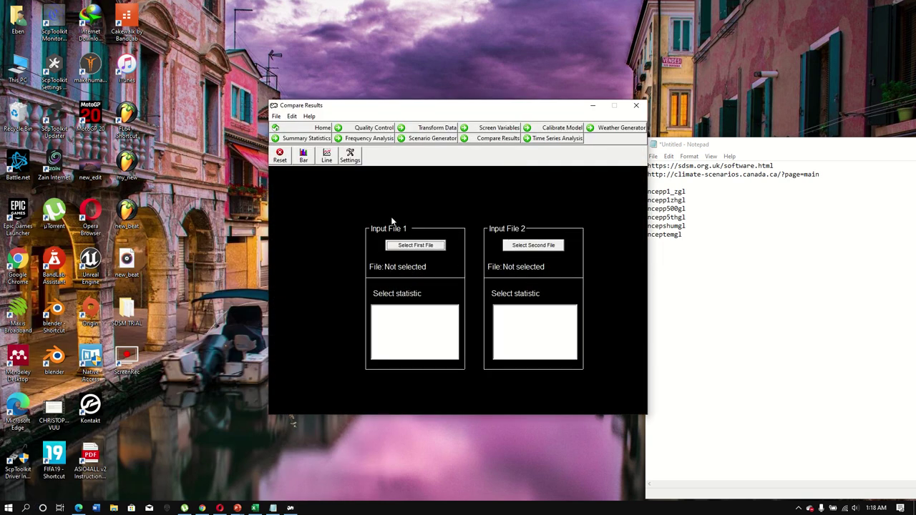
- Load Obs as the first file and Hist_modelled as the second, selecting the Mean statistic for both
{"action": "left_click", "coordinate": [412, 245]}
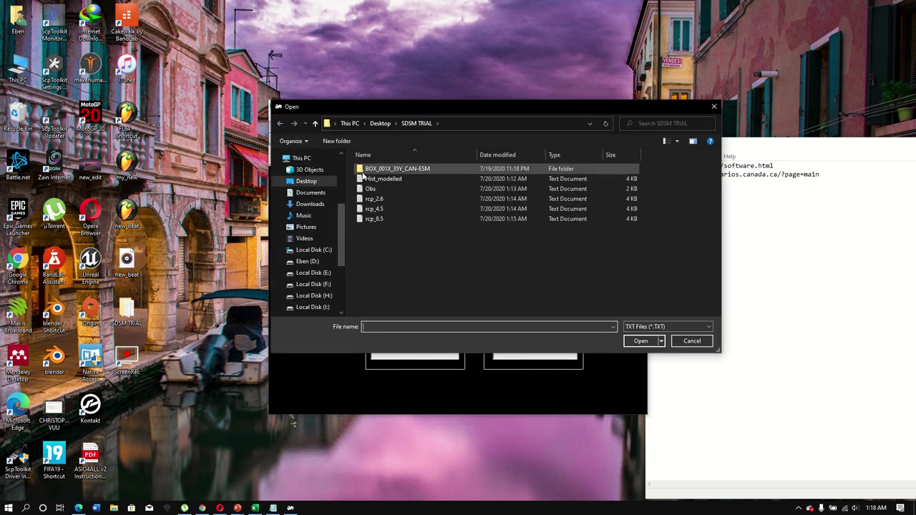
{"action": "double_click", "coordinate": [371, 188]}
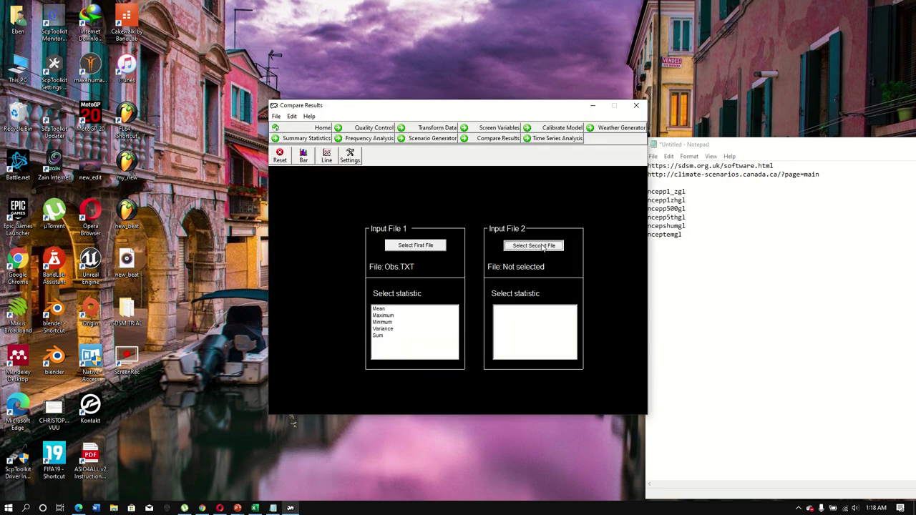
{"action": "left_click", "coordinate": [544, 246]}
{"action": "double_click", "coordinate": [393, 180]}
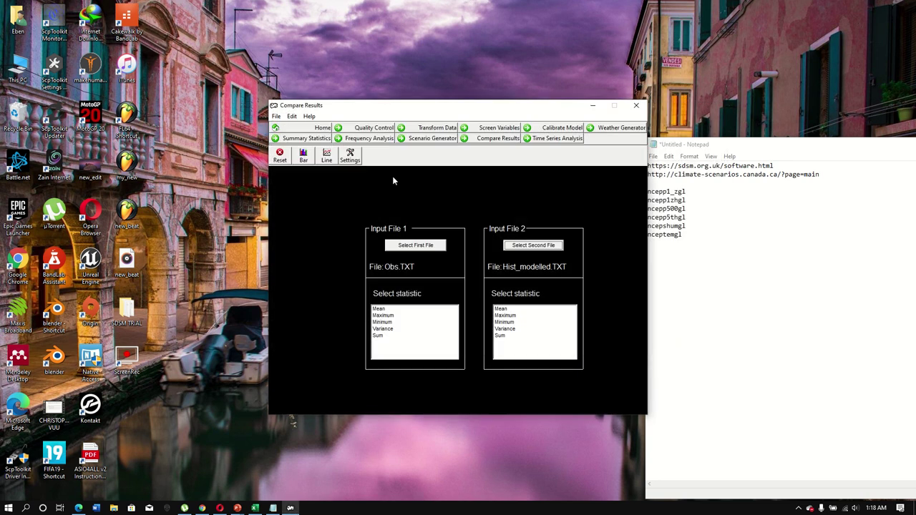
{"action": "left_click", "coordinate": [412, 310]}
{"action": "left_click", "coordinate": [501, 309]}
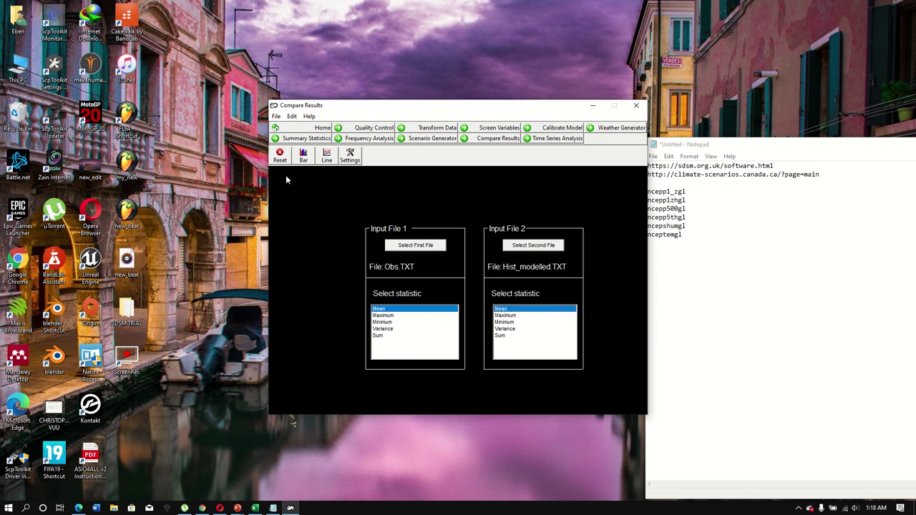
- Create the bar chart again, label its Y axis Temp and shorten the legend titles to Obs.TXT and Hist_modelled
{"action": "left_click", "coordinate": [304, 156]}
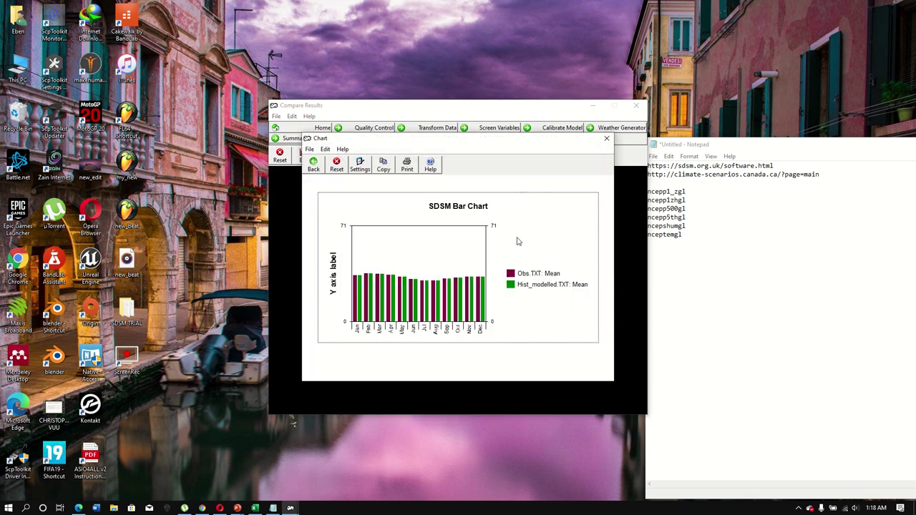
{"action": "left_click", "coordinate": [360, 165]}
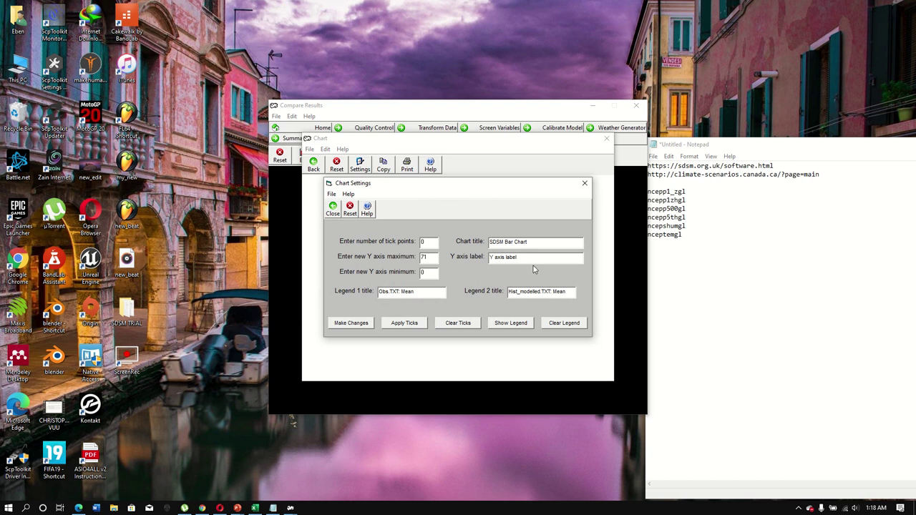
{"action": "left_click_drag", "start_coordinate": [530, 258], "coordinate": [453, 258]}
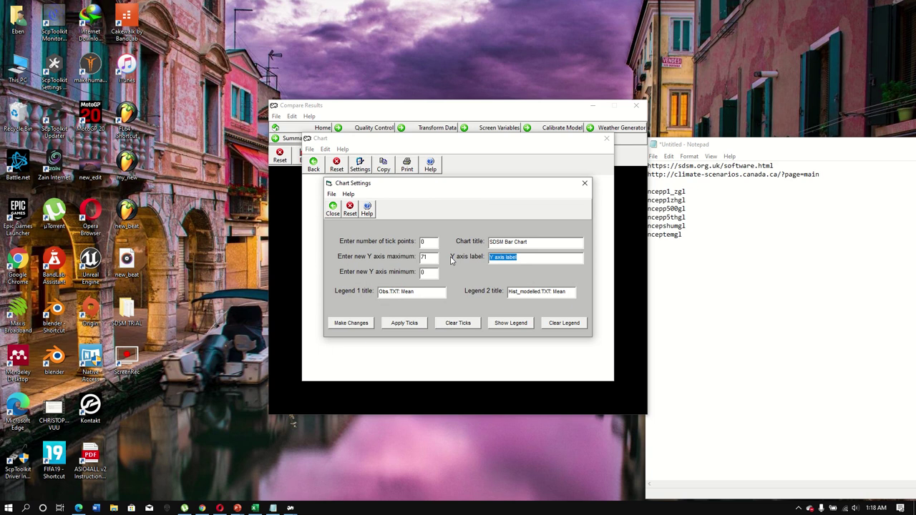
{"action": "type", "text": "Temp"}
{"action": "left_click_drag", "start_coordinate": [567, 293], "coordinate": [540, 295]}
{"action": "key", "text": "BackSpace"}
{"action": "left_click_drag", "start_coordinate": [423, 290], "coordinate": [399, 290]}
{"action": "key", "text": "BackSpace"}
- Set the Y axis maximum to 65, apply it, close the chart settings and move the chart window aside
{"action": "left_click_drag", "start_coordinate": [430, 257], "coordinate": [403, 262]}
{"action": "type", "text": "65"}
{"action": "left_click", "coordinate": [362, 324]}
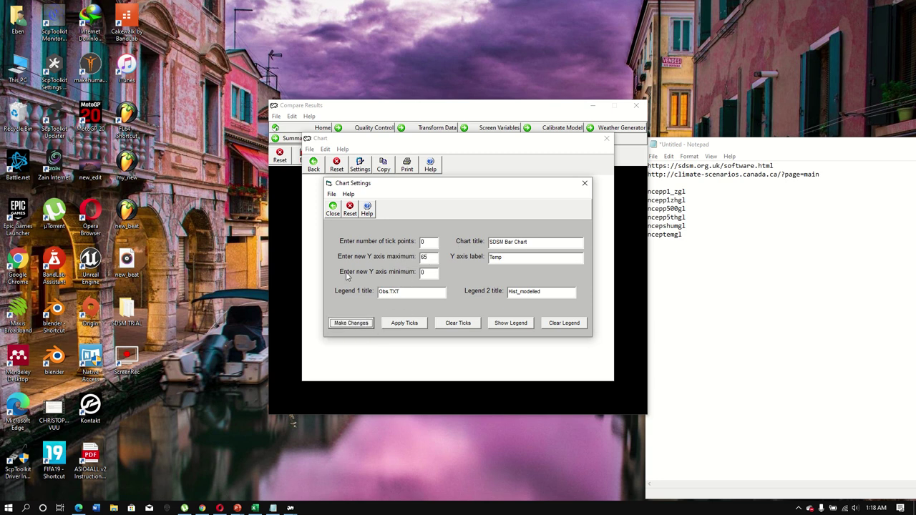
{"action": "left_click", "coordinate": [333, 214]}
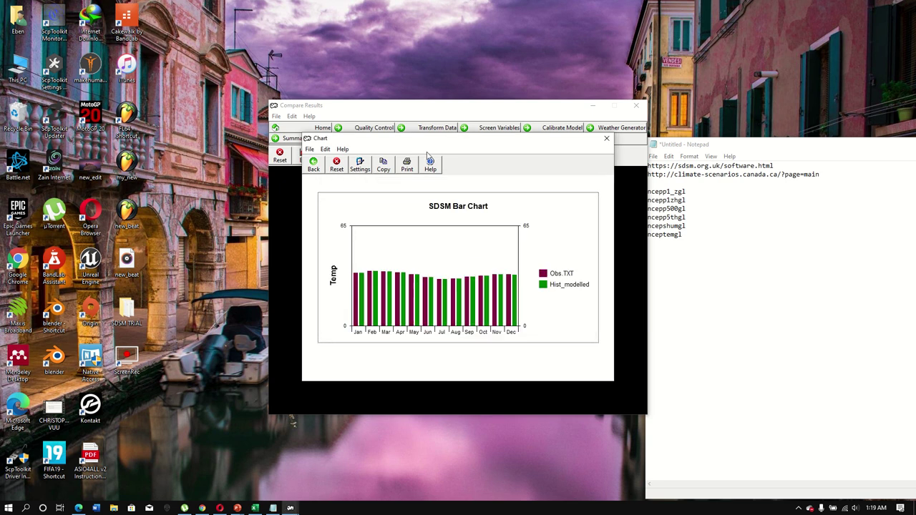
{"action": "left_click_drag", "start_coordinate": [426, 141], "coordinate": [659, 142]}
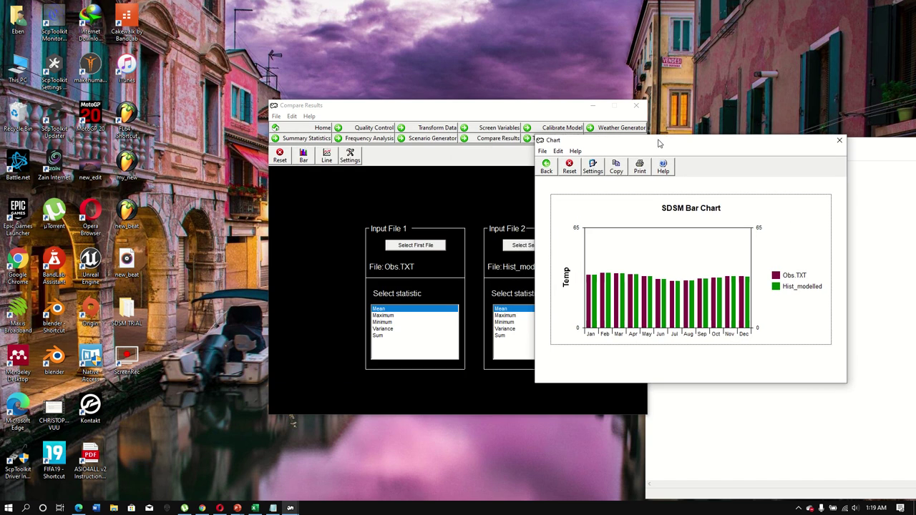
- Copy the chart's monthly data and paste it into the empty Excel sheet starting at cell A1
{"action": "left_click", "coordinate": [617, 168]}
{"action": "left_click", "coordinate": [255, 508]}
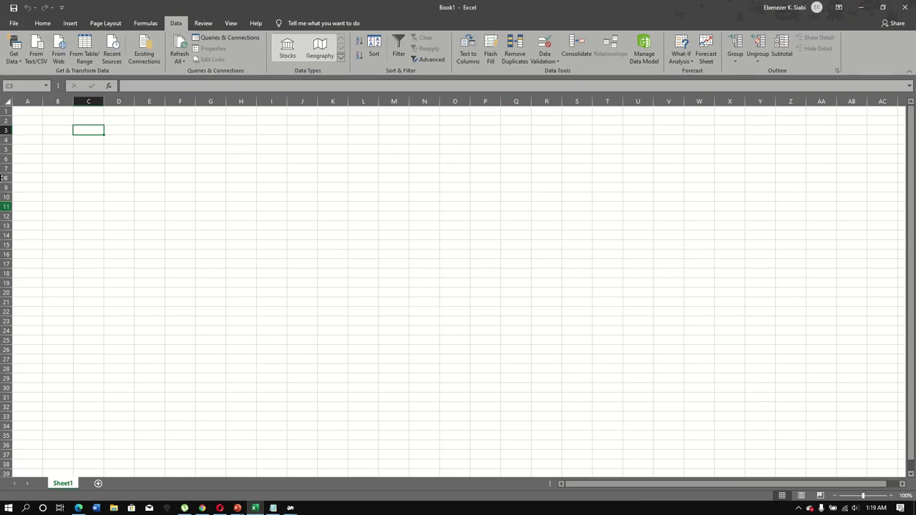
{"action": "left_click", "coordinate": [36, 111]}
{"action": "left_click", "coordinate": [42, 23]}
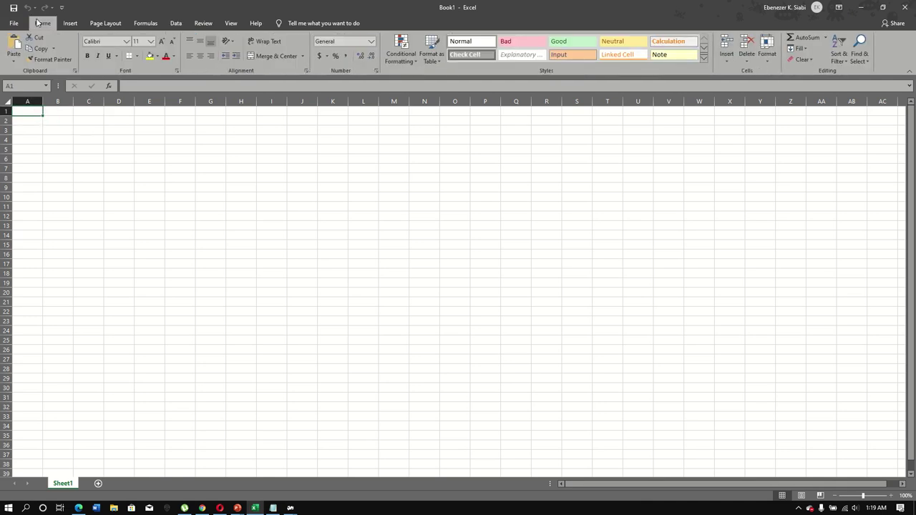
{"action": "key", "text": "ctrl+v"}
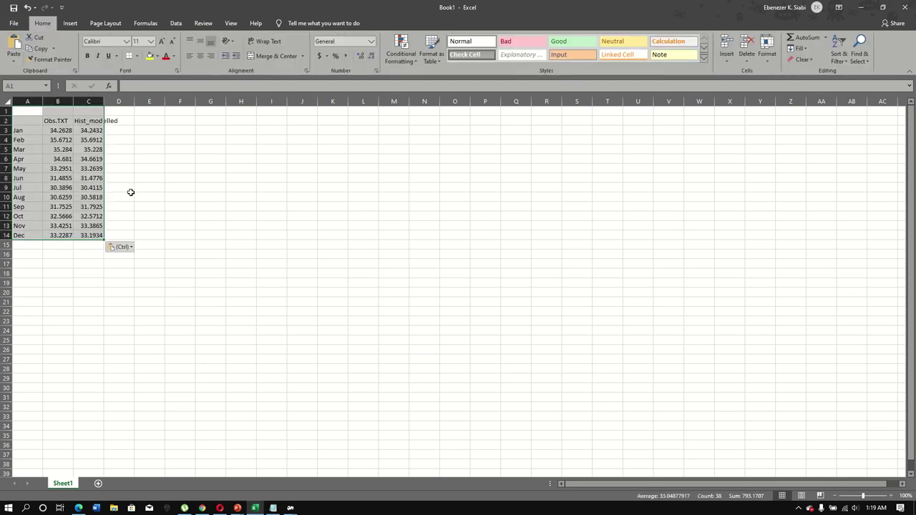
{"action": "left_click", "coordinate": [50, 121]}
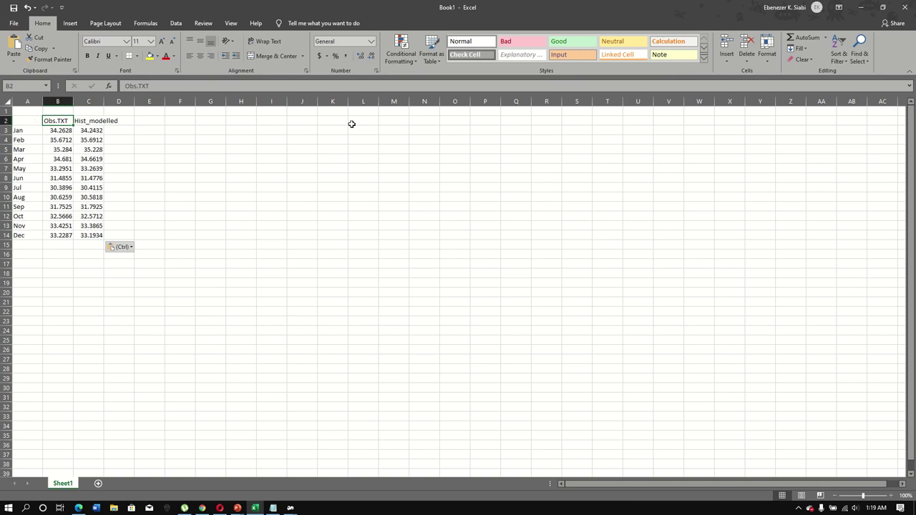
- Back in SDSM, load rcp_2.6 as the first comparison file and rcp_4.5 as the second, with the Mean statistic for both
{"action": "left_click", "coordinate": [863, 8]}
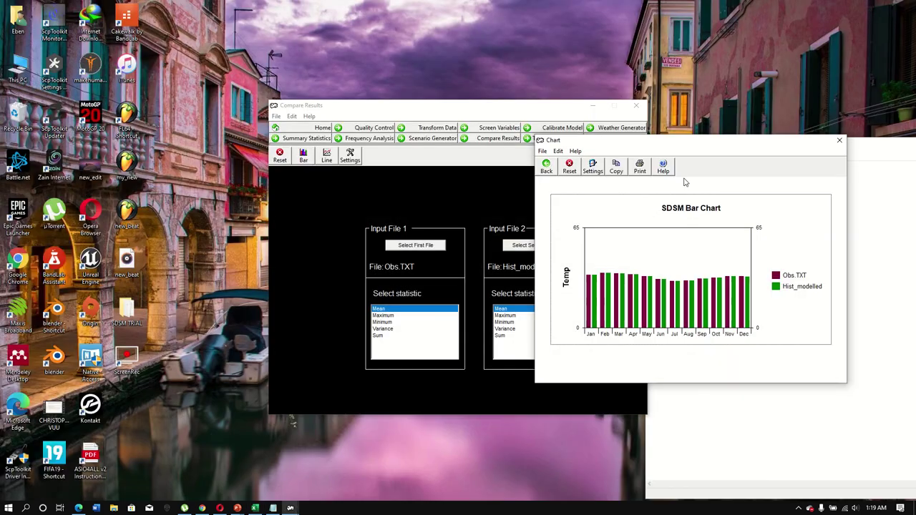
{"action": "left_click", "coordinate": [547, 168]}
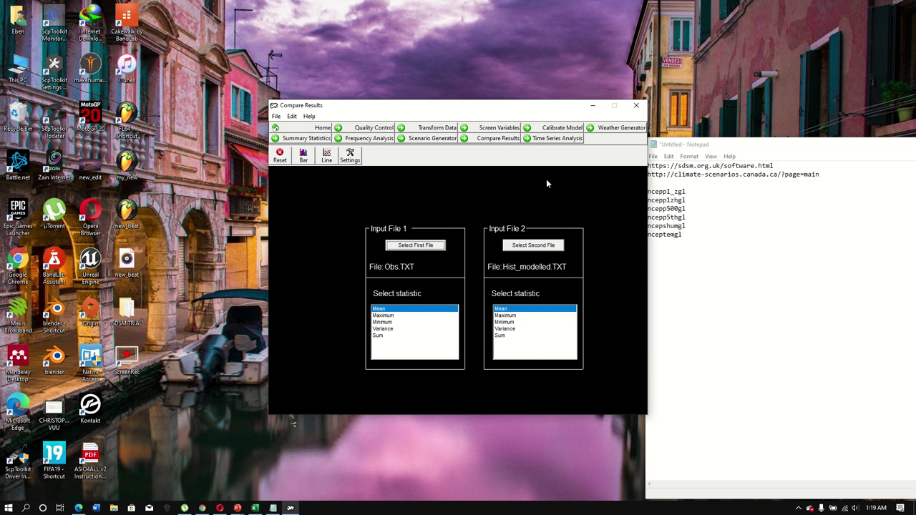
{"action": "left_click", "coordinate": [533, 246]}
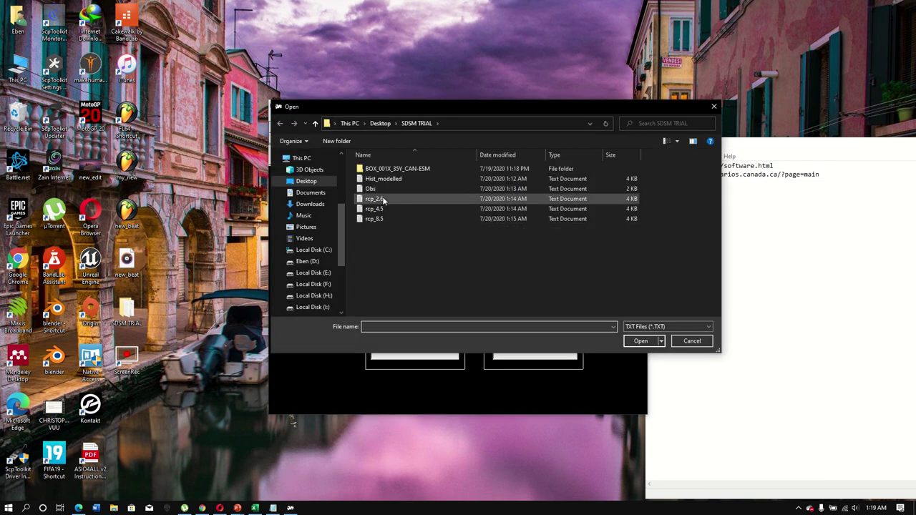
{"action": "double_click", "coordinate": [379, 209]}
{"action": "left_click", "coordinate": [406, 245]}
{"action": "double_click", "coordinate": [375, 200]}
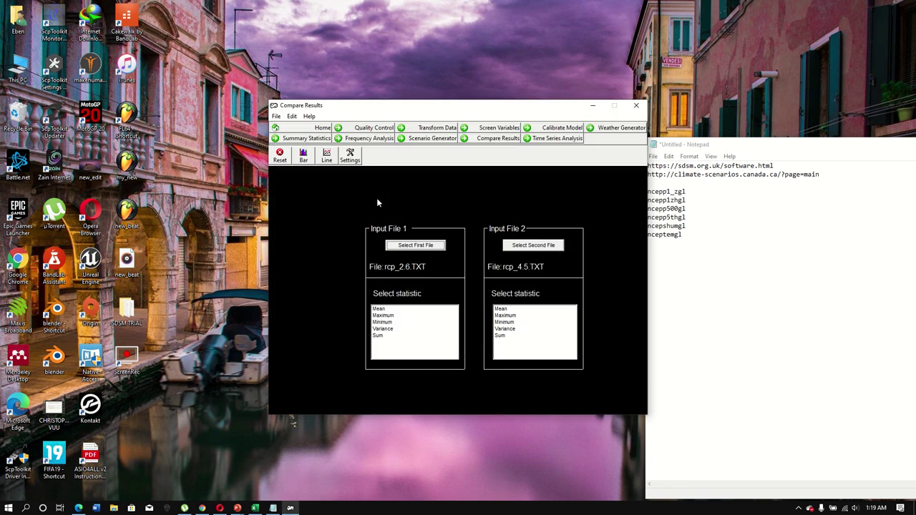
{"action": "left_click", "coordinate": [401, 309]}
{"action": "left_click", "coordinate": [506, 309]}
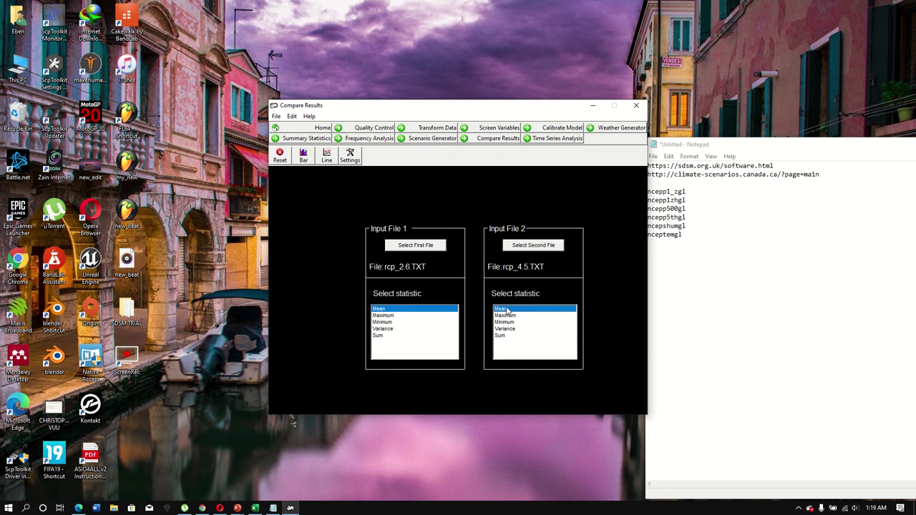
- Plot the two RCP means as a bar chart and copy its data into the Excel sheet, placed from cell G1
{"action": "left_click", "coordinate": [305, 157]}
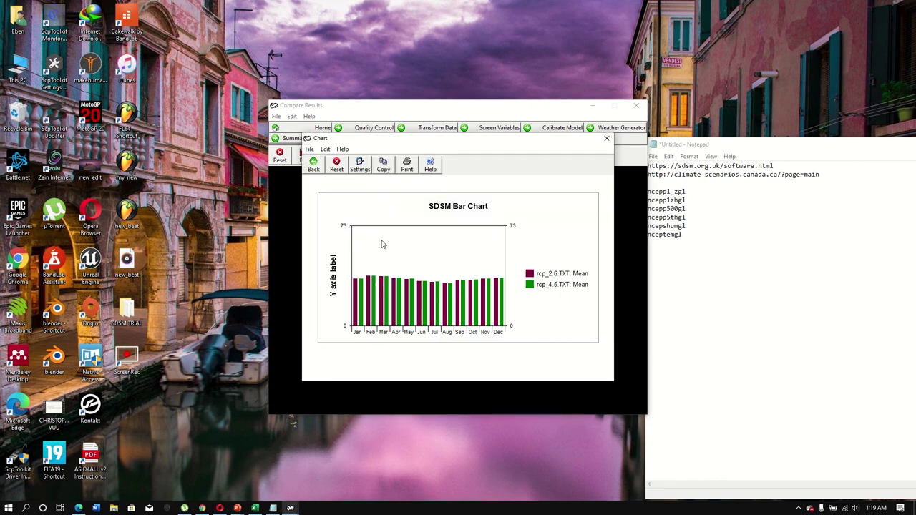
{"action": "left_click", "coordinate": [383, 166]}
{"action": "left_click", "coordinate": [255, 509]}
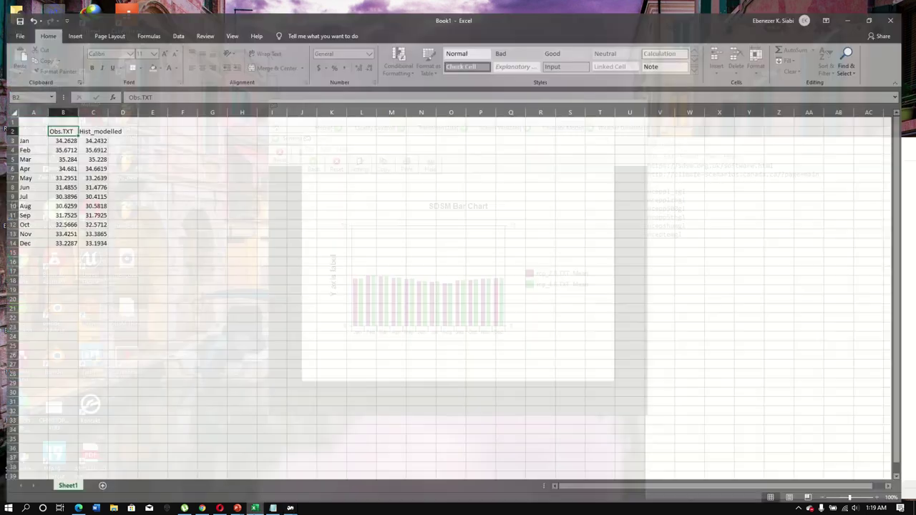
{"action": "left_click", "coordinate": [204, 121]}
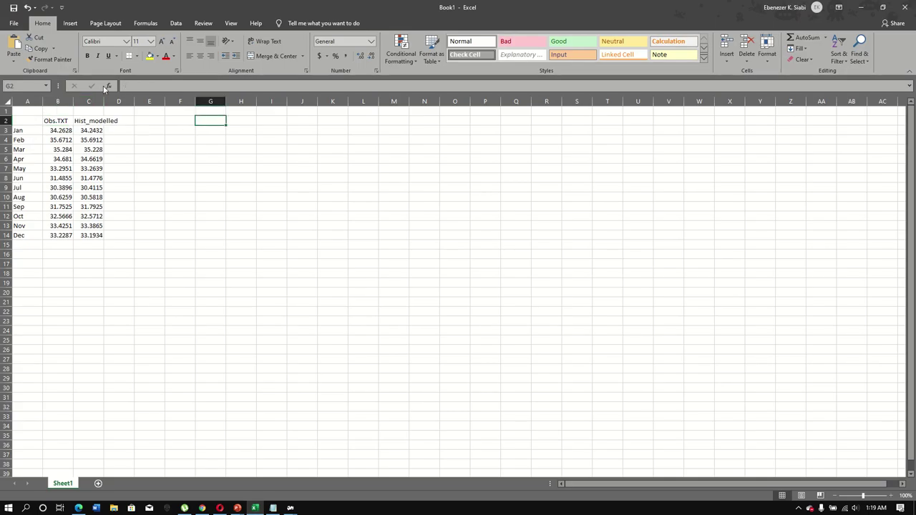
{"action": "left_click", "coordinate": [15, 43]}
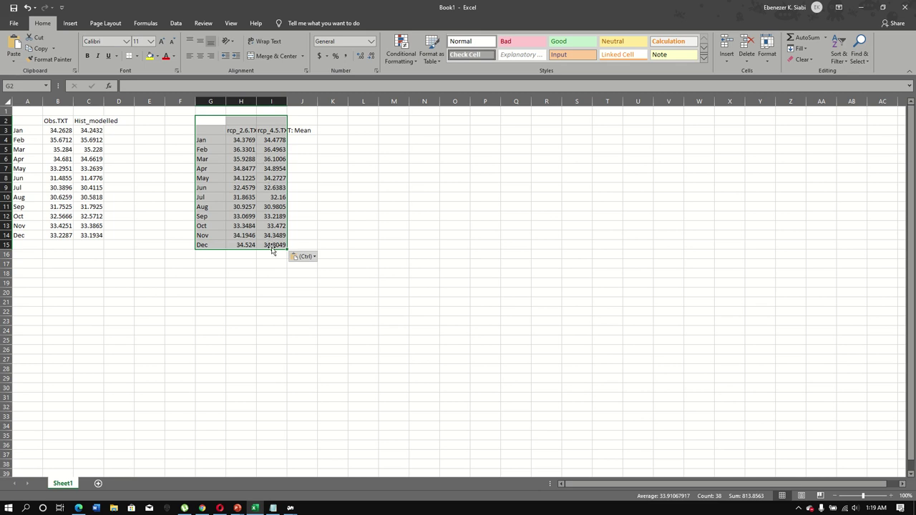
{"action": "left_click_drag", "start_coordinate": [273, 249], "coordinate": [268, 227]}
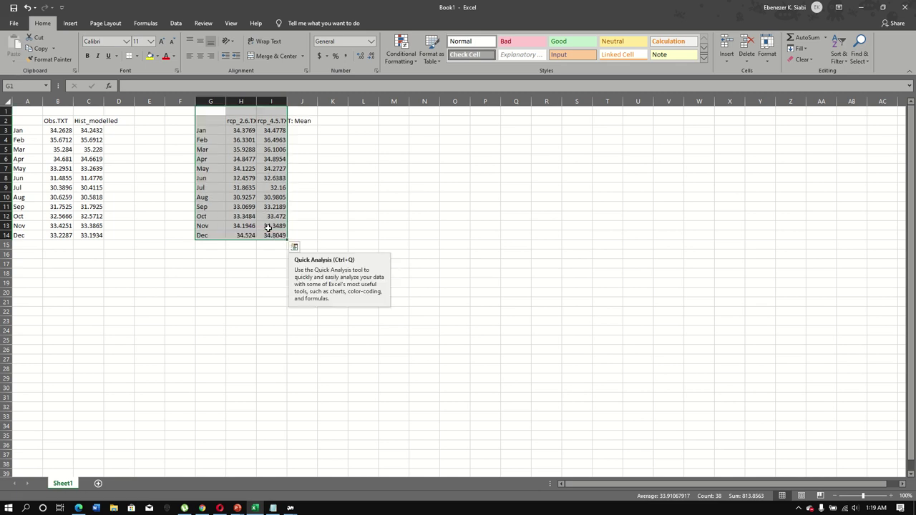
- Back in SDSM, close the chart and load rcp_8.5 as the first comparison file with the Mean statistic
{"action": "left_click", "coordinate": [862, 7]}
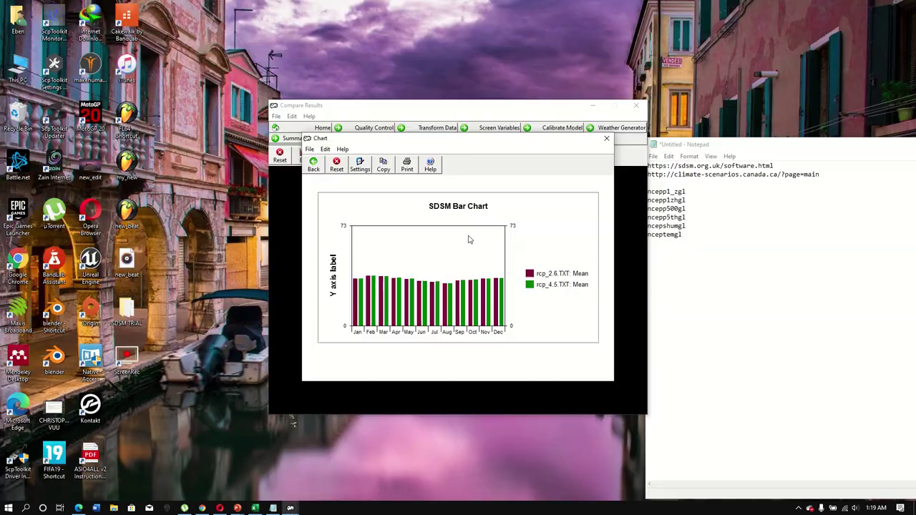
{"action": "left_click", "coordinate": [315, 165]}
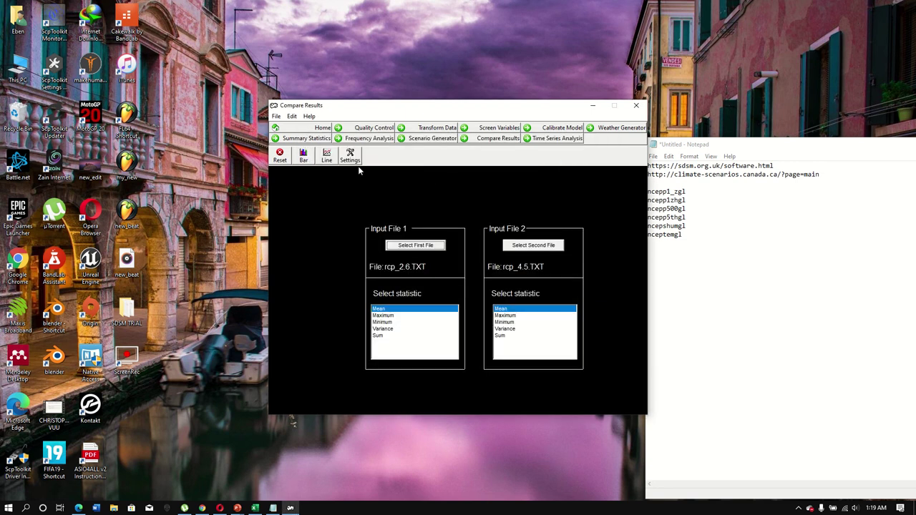
{"action": "left_click", "coordinate": [427, 246]}
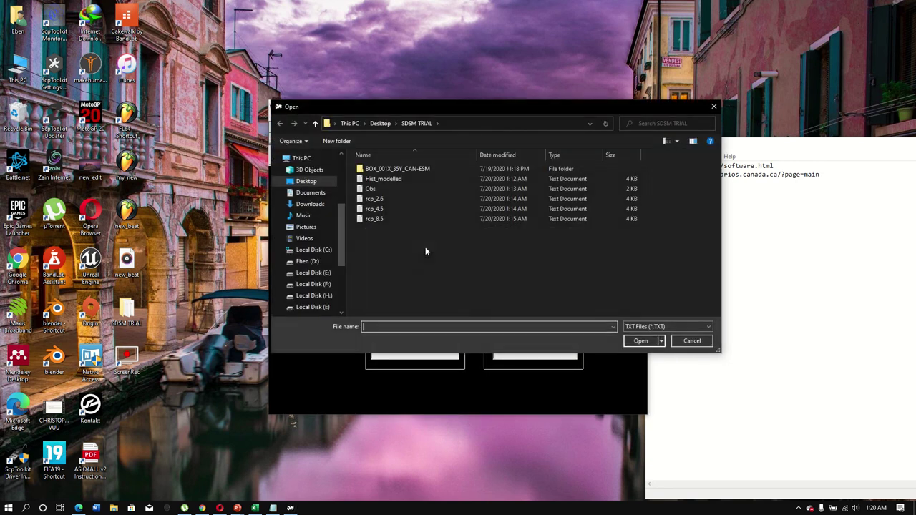
{"action": "left_click", "coordinate": [384, 218]}
{"action": "double_click", "coordinate": [384, 218]}
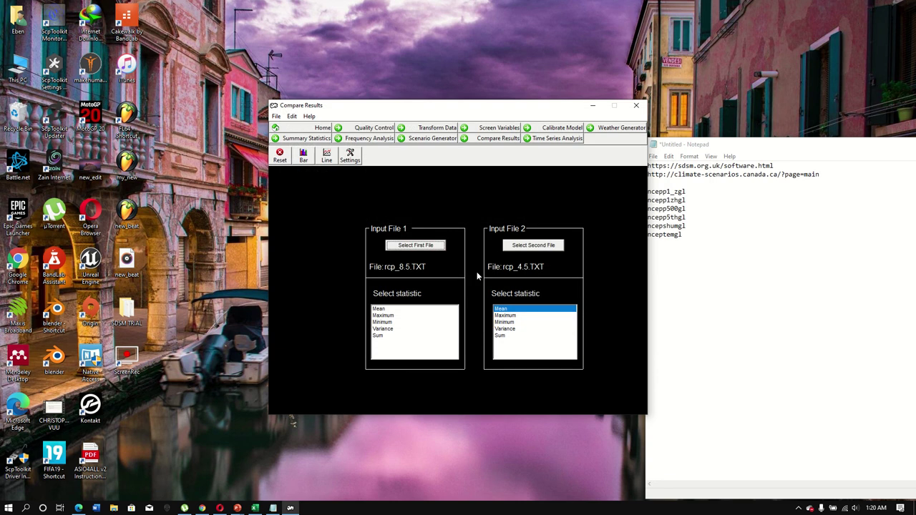
{"action": "left_click", "coordinate": [431, 309]}
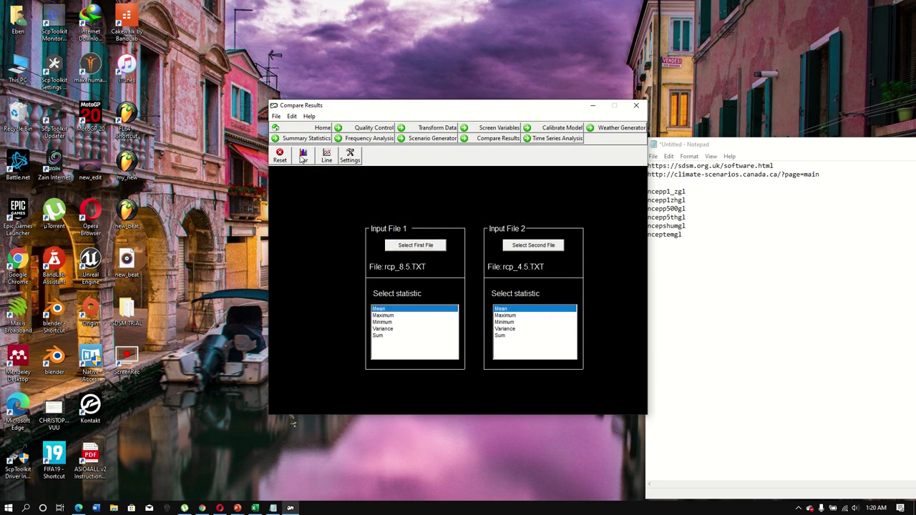
- Plot the rcp_8.5 and rcp_4.5 means as a bar chart and copy its data into the Excel sheet from cell K1
{"action": "left_click", "coordinate": [303, 156]}
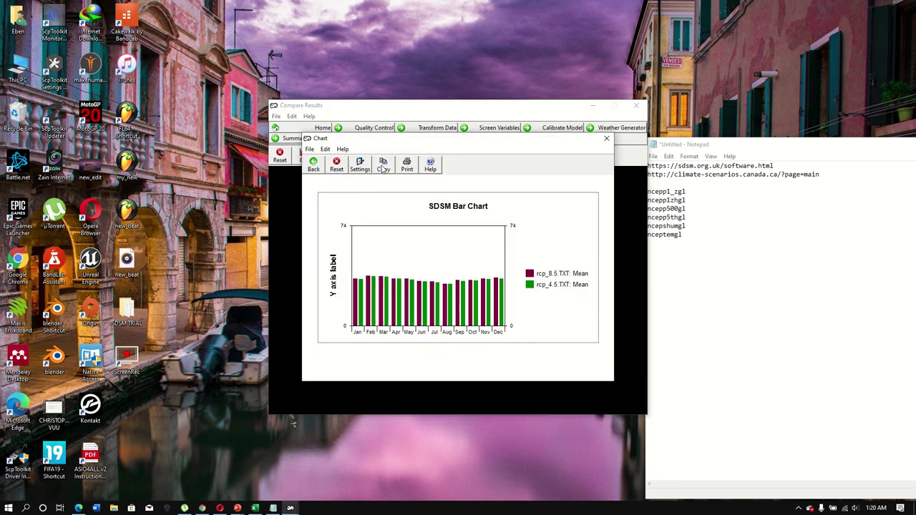
{"action": "left_click", "coordinate": [384, 167]}
{"action": "left_click", "coordinate": [313, 165]}
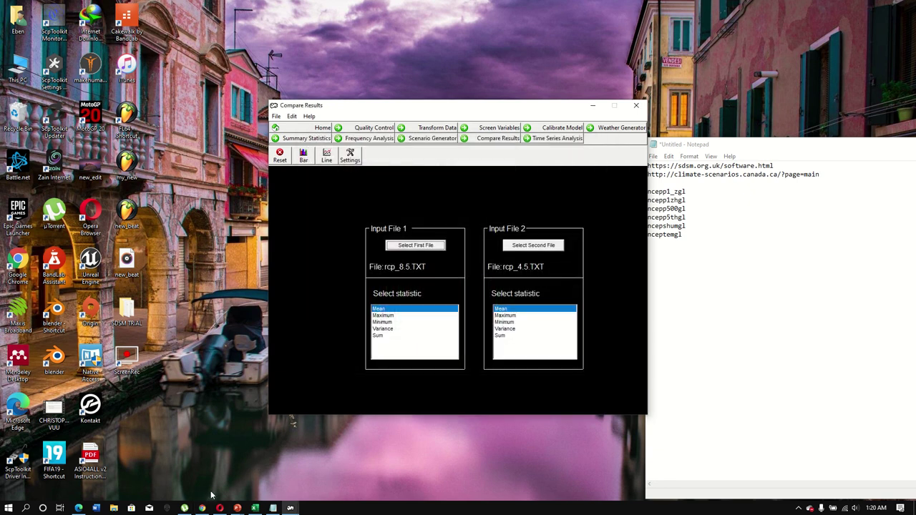
{"action": "left_click", "coordinate": [255, 508]}
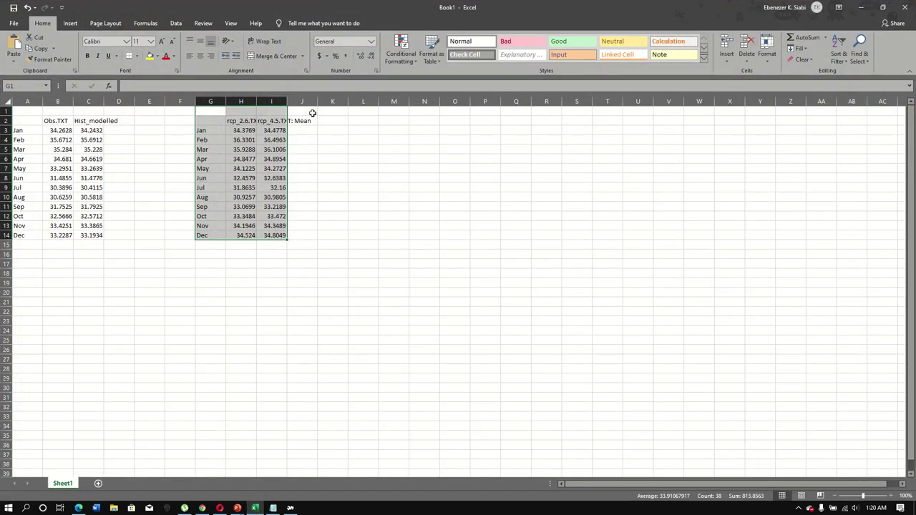
{"action": "left_click", "coordinate": [315, 113]}
{"action": "left_click", "coordinate": [333, 111]}
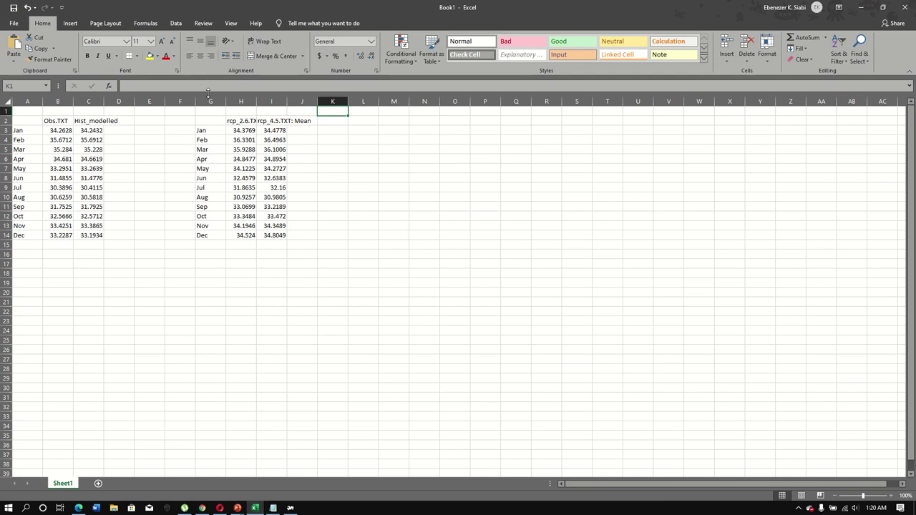
{"action": "left_click", "coordinate": [16, 47]}
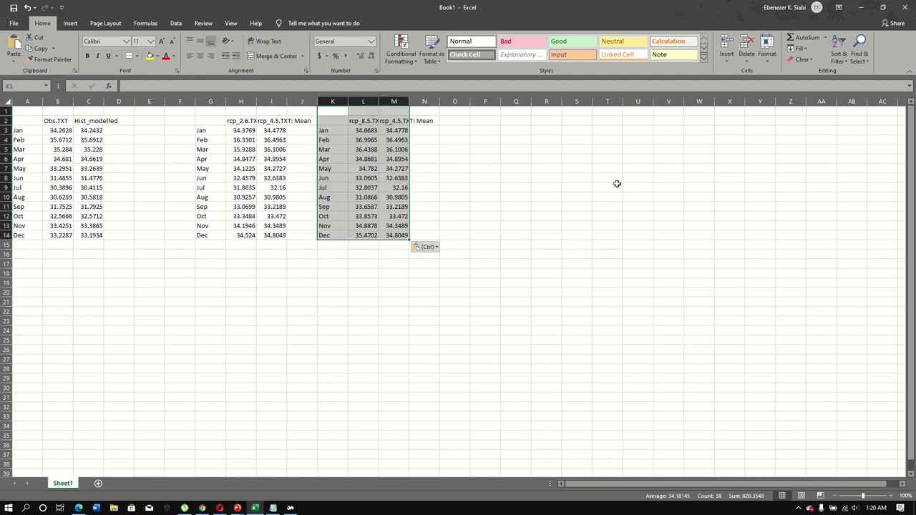
- Clear the duplicate rcp_4.5 values and month names in columns M and K, and move the rcp_8.5 column to J2
{"action": "left_click", "coordinate": [393, 121]}
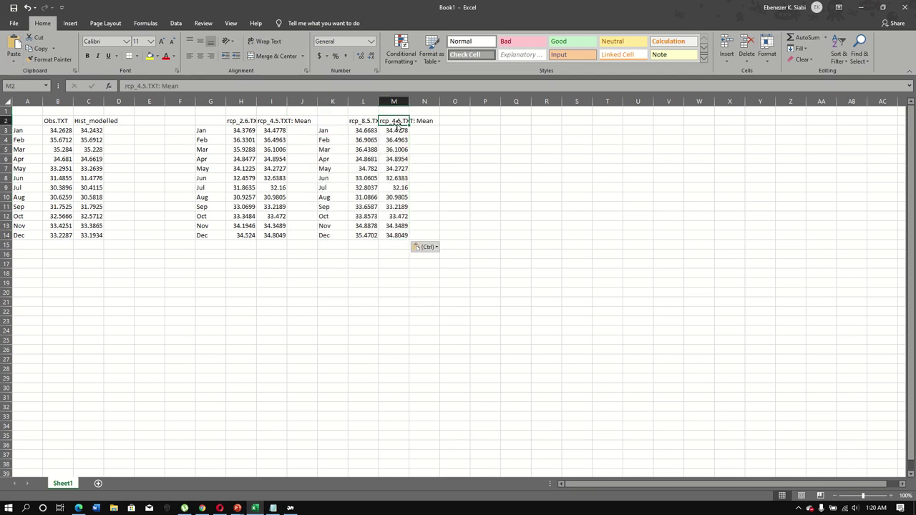
{"action": "left_click_drag", "start_coordinate": [395, 120], "coordinate": [411, 231]}
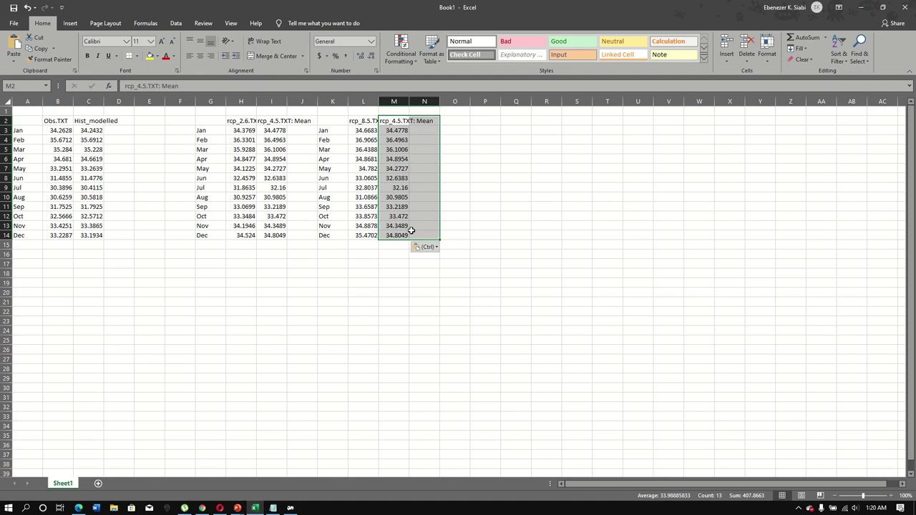
{"action": "key", "text": "Delete"}
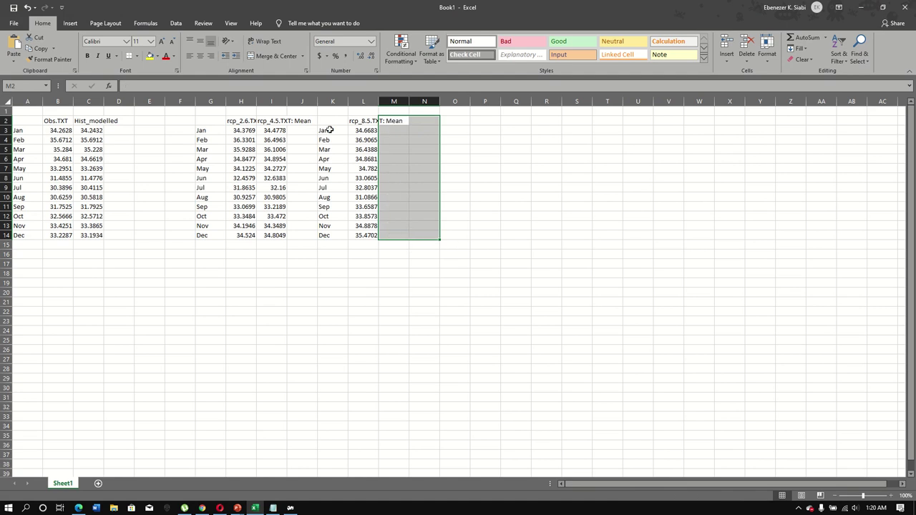
{"action": "left_click_drag", "start_coordinate": [331, 121], "coordinate": [334, 236]}
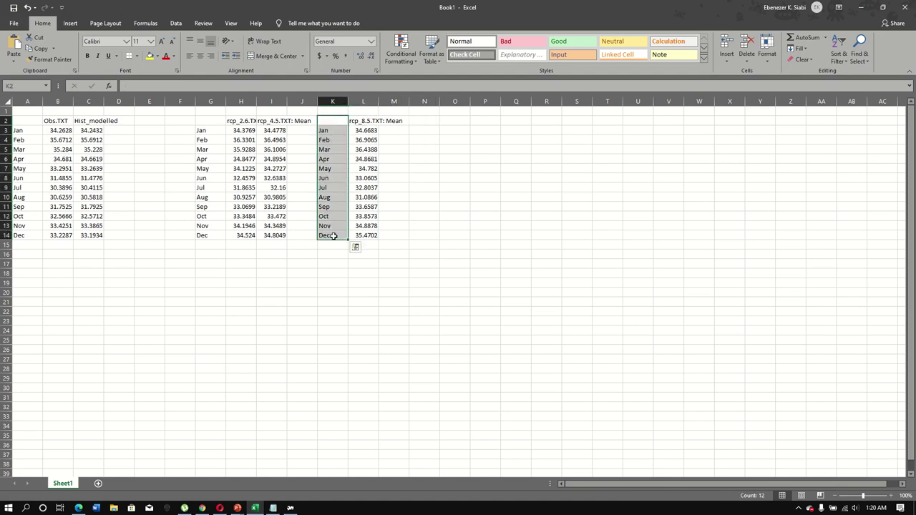
{"action": "key", "text": "Delete"}
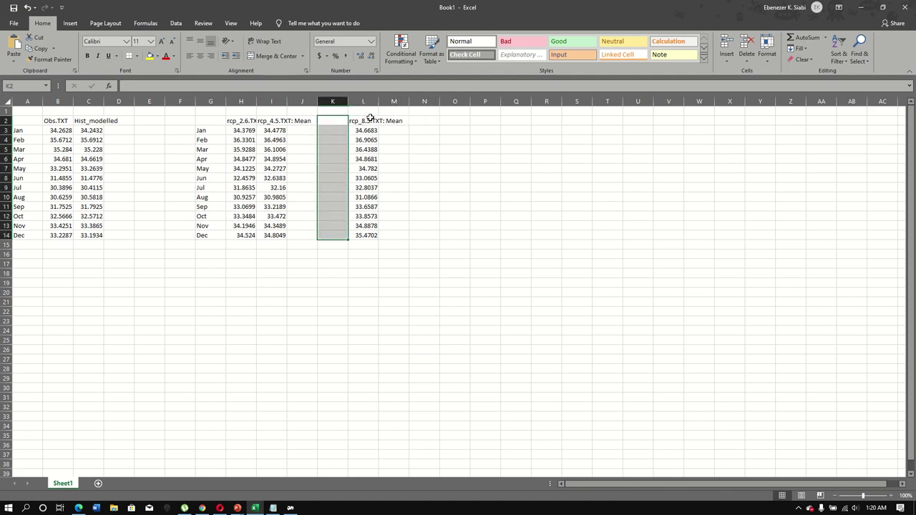
{"action": "left_click_drag", "start_coordinate": [370, 118], "coordinate": [363, 224]}
{"action": "left_click_drag", "start_coordinate": [310, 226], "coordinate": [308, 218]}
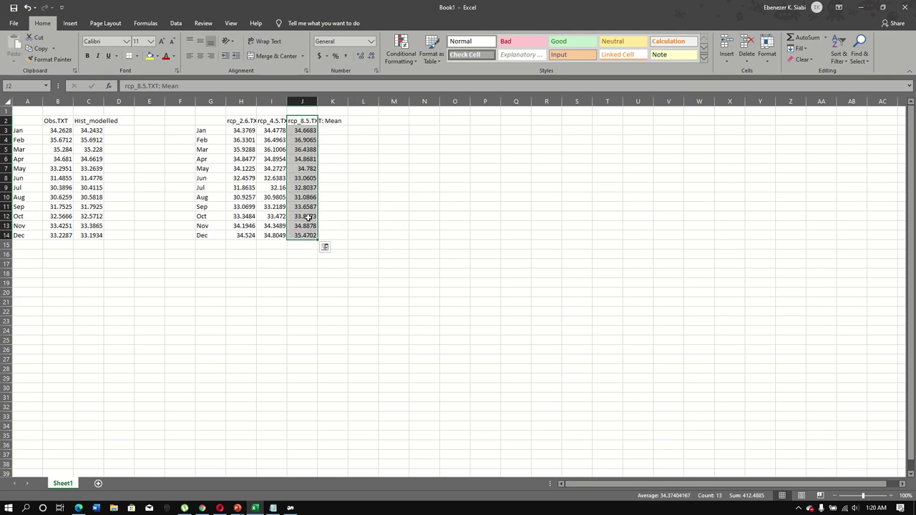
- Return to SDSM and view the rcp_8.5 and rcp_4.5 means as a bar chart and as a line chart
{"action": "left_click", "coordinate": [861, 7]}
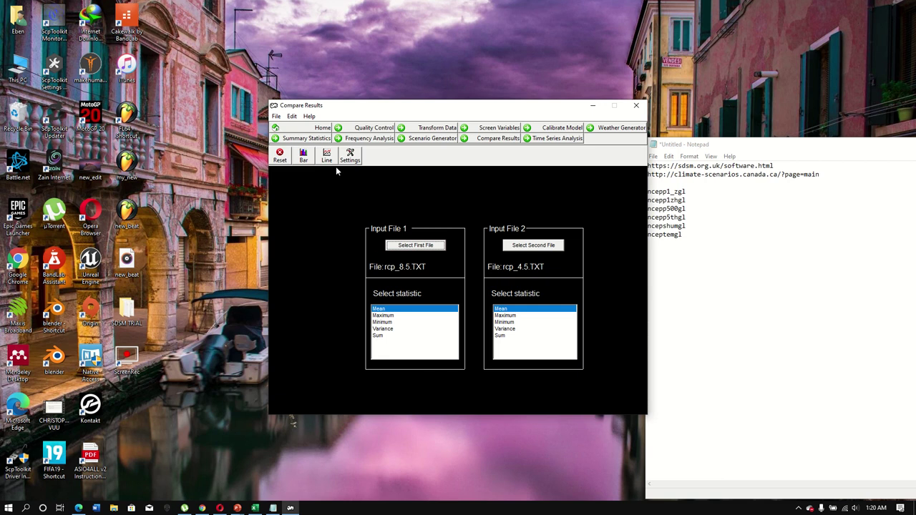
{"action": "left_click", "coordinate": [303, 157]}
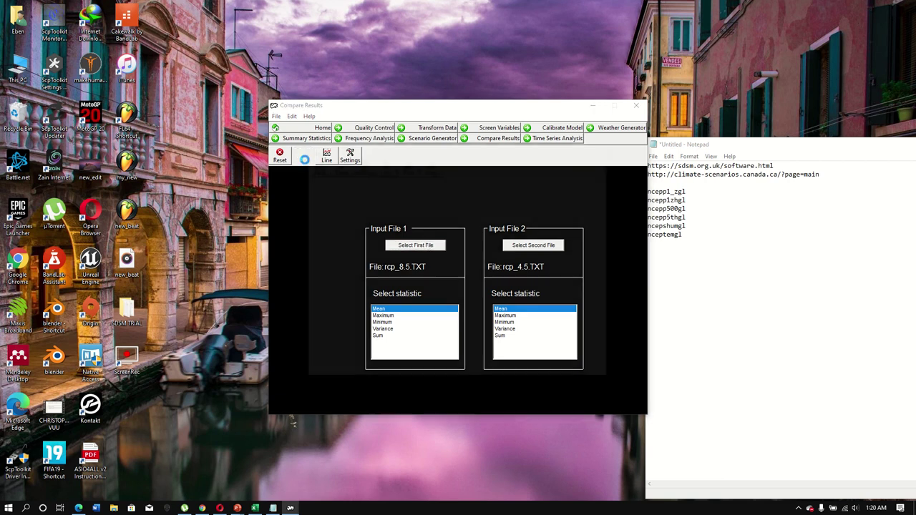
{"action": "left_click", "coordinate": [319, 168]}
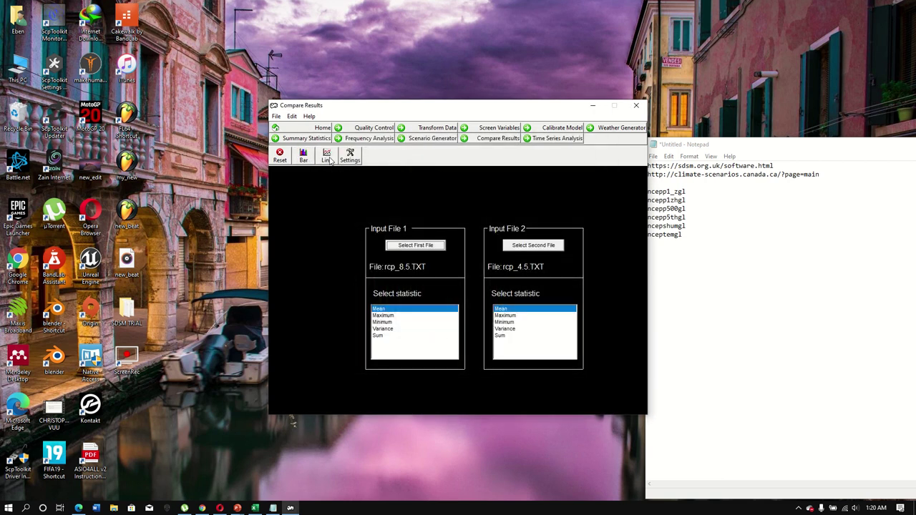
{"action": "left_click", "coordinate": [325, 157]}
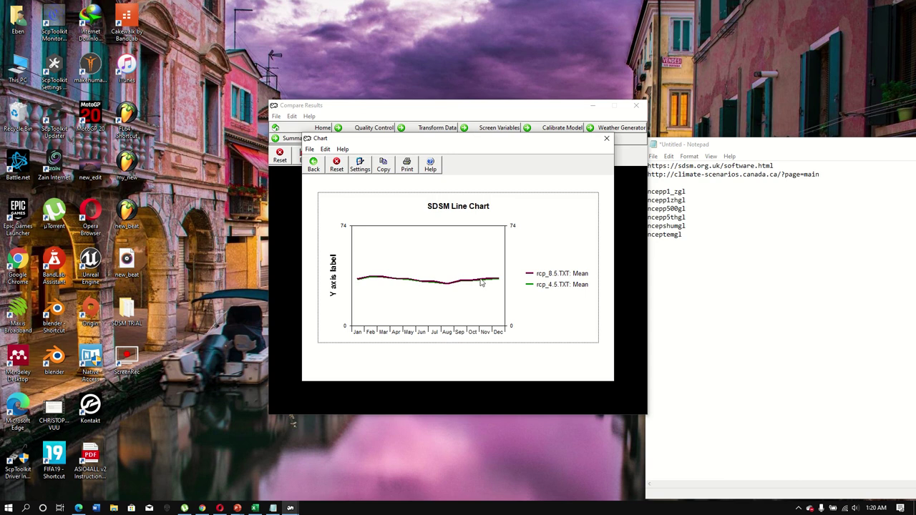
{"action": "left_click", "coordinate": [313, 169]}
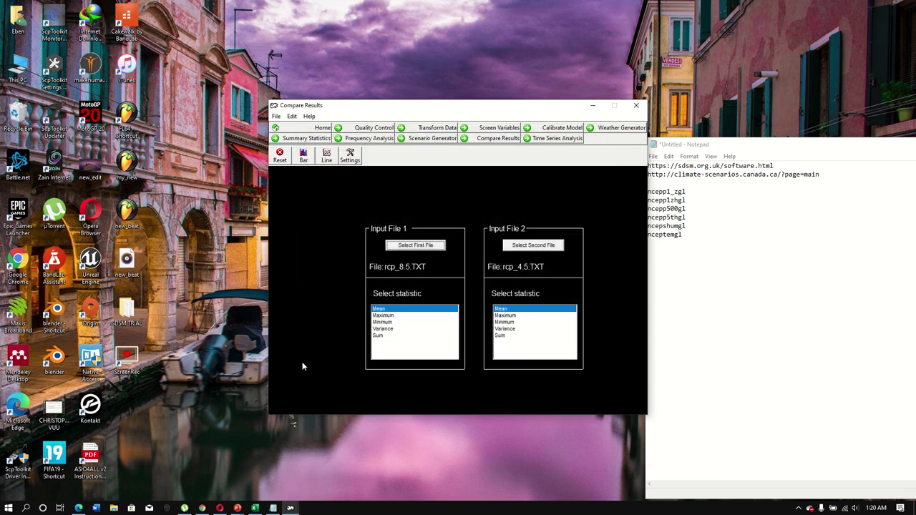
- Switch back to Excel and shorten the observed data header in B2 to Obs
{"action": "left_click", "coordinate": [255, 508]}
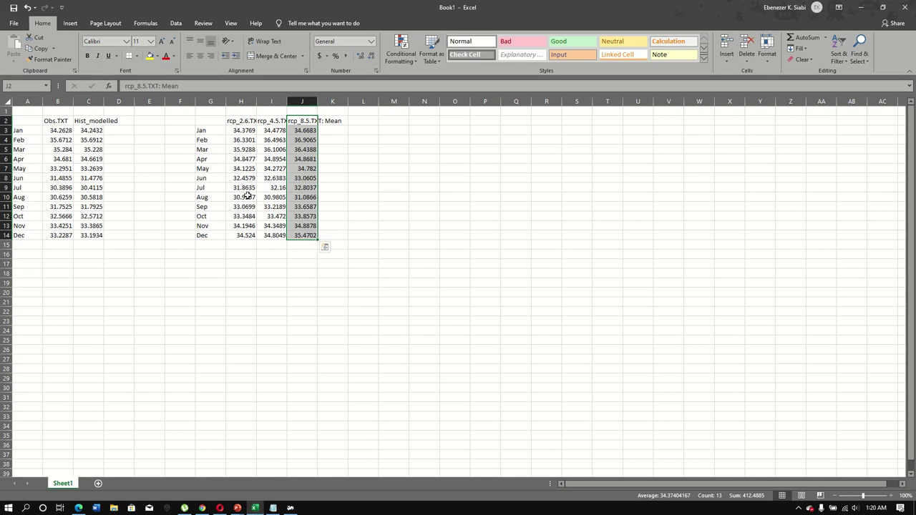
{"action": "double_click", "coordinate": [66, 121]}
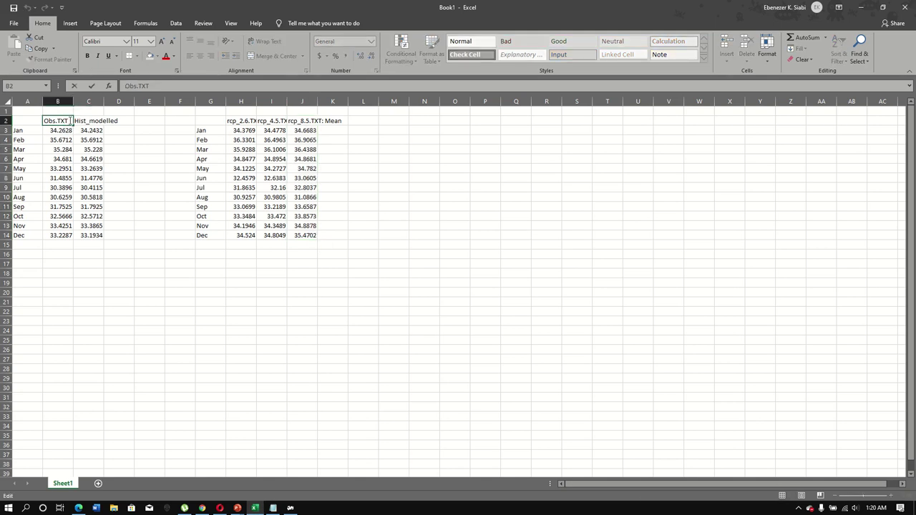
{"action": "key", "text": "BackSpace"}
{"action": "key", "text": "BackSpace"}
- Rename the historical model header in C2 as Modelled
{"action": "left_click", "coordinate": [97, 120]}
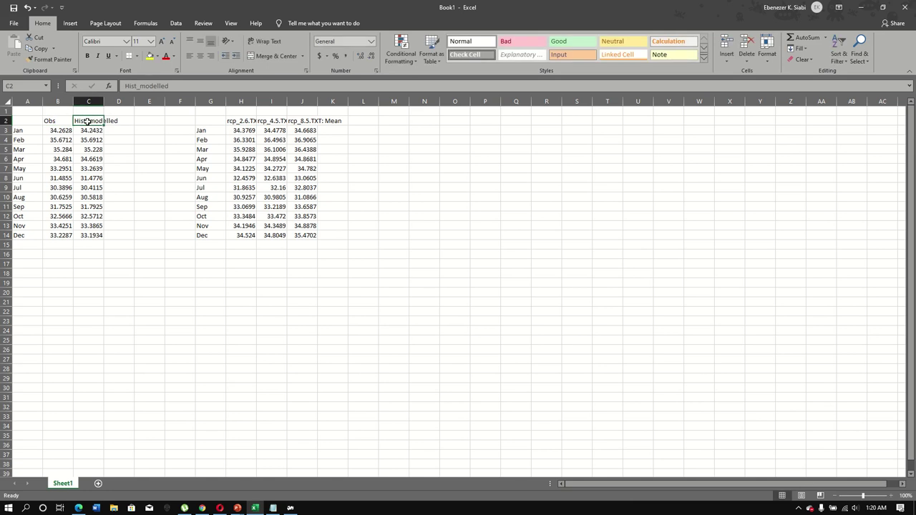
{"action": "key", "text": "ctrl+Down"}
{"action": "double_click", "coordinate": [91, 121]}
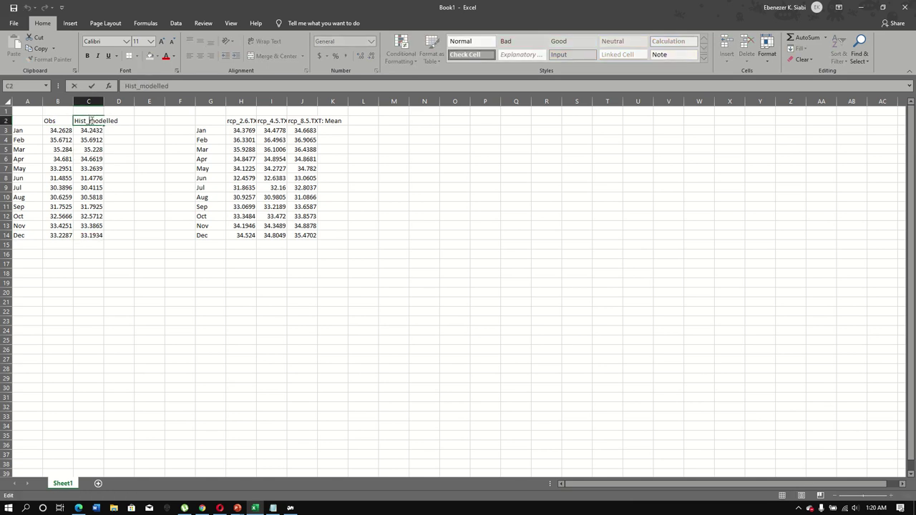
{"action": "key", "text": "BackSpace"}
{"action": "key", "text": "BackSpace"}
{"action": "key", "text": "BackSpace"}
{"action": "key", "text": "BackSpace"}
{"action": "key", "text": "BackSpace"}
{"action": "key", "text": "Delete"}
{"action": "type", "text": "M"}
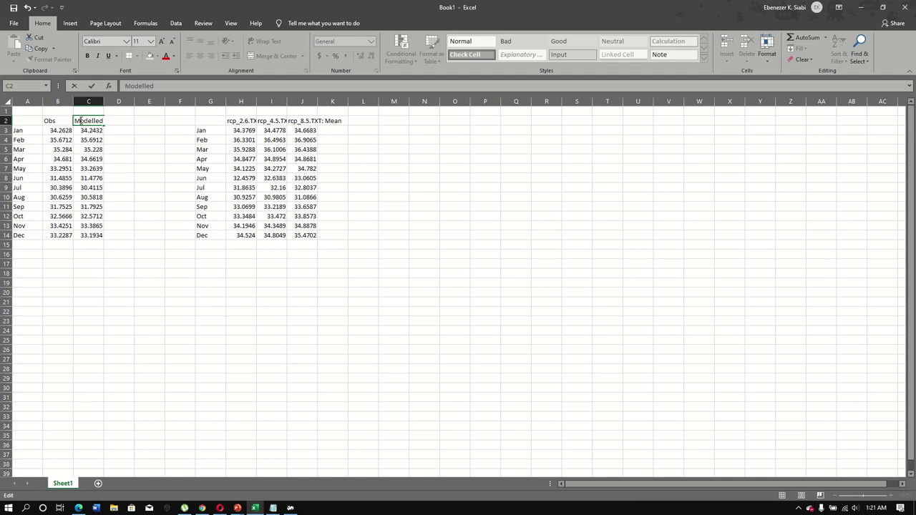
{"action": "left_click", "coordinate": [136, 138]}
- Insert a clustered column chart of the Obs and Modelled data in A2:C14 and place it below the table
{"action": "left_click_drag", "start_coordinate": [24, 123], "coordinate": [100, 236]}
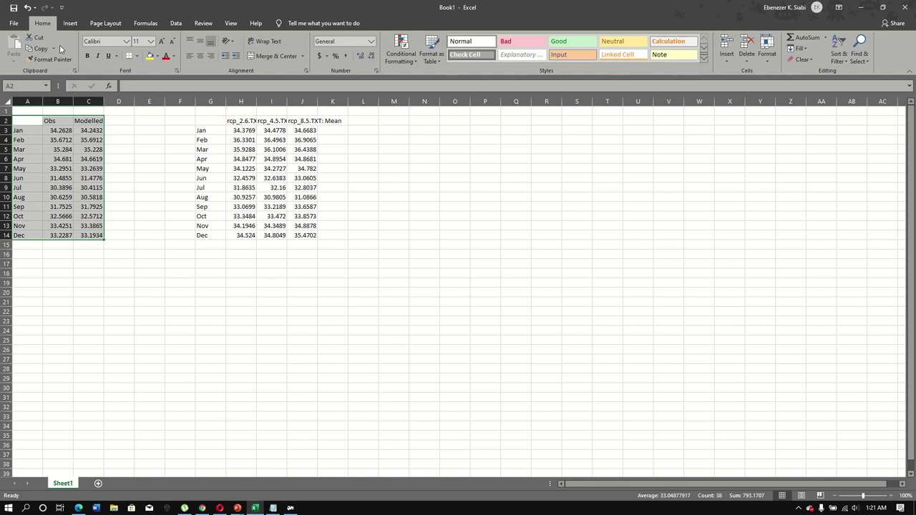
{"action": "left_click", "coordinate": [70, 23]}
{"action": "left_click", "coordinate": [320, 55]}
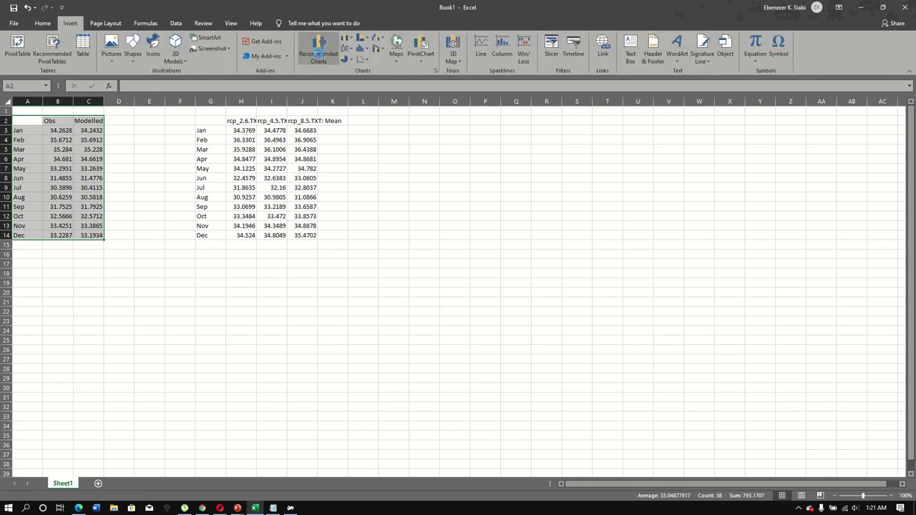
{"action": "double_click", "coordinate": [386, 214]}
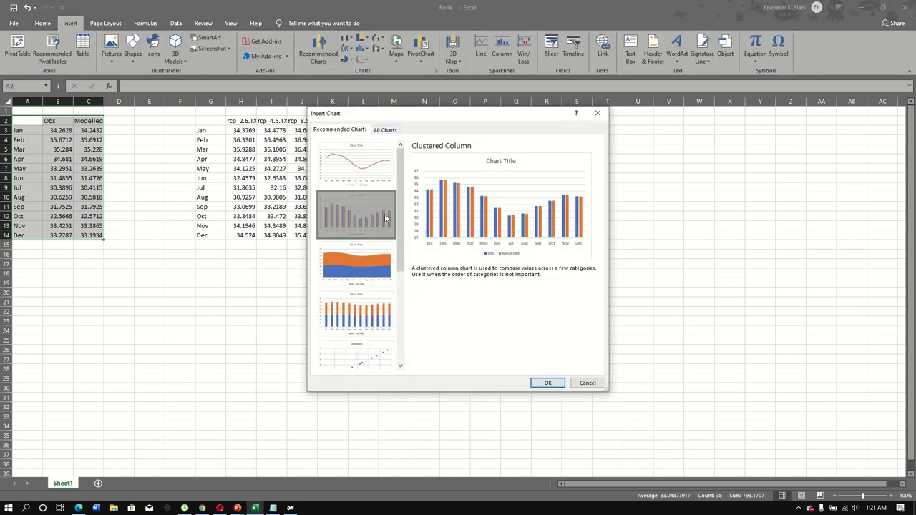
{"action": "left_click_drag", "start_coordinate": [373, 234], "coordinate": [101, 266]}
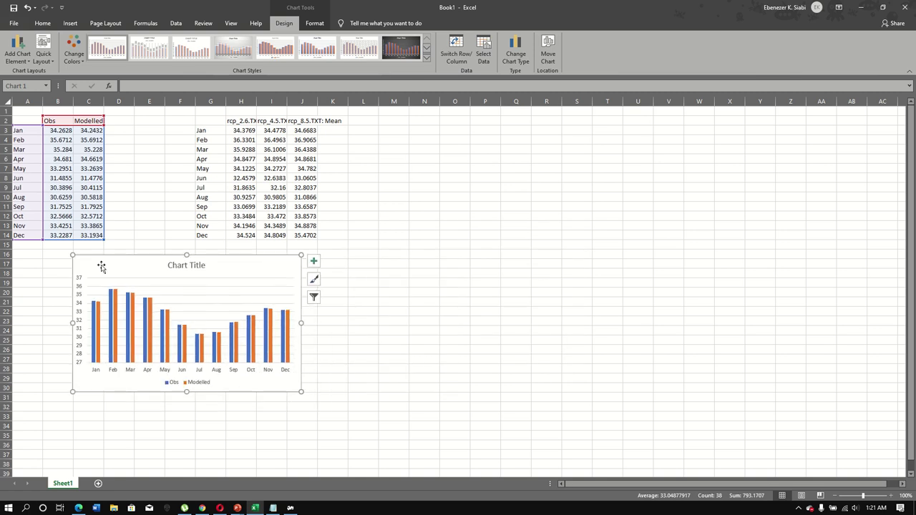
- Remove the title of the column chart and shift the chart slightly down the sheet
{"action": "left_click", "coordinate": [173, 269]}
{"action": "key", "text": "Delete"}
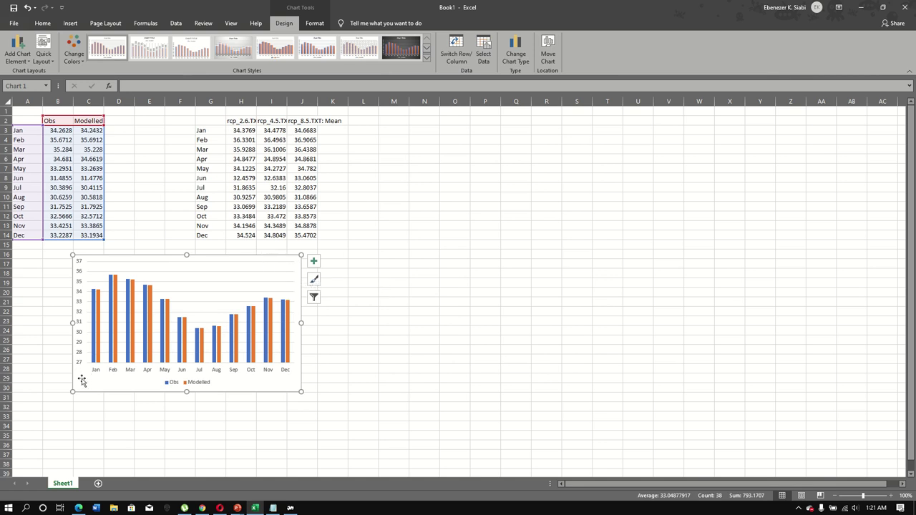
{"action": "left_click_drag", "start_coordinate": [81, 382], "coordinate": [83, 394]}
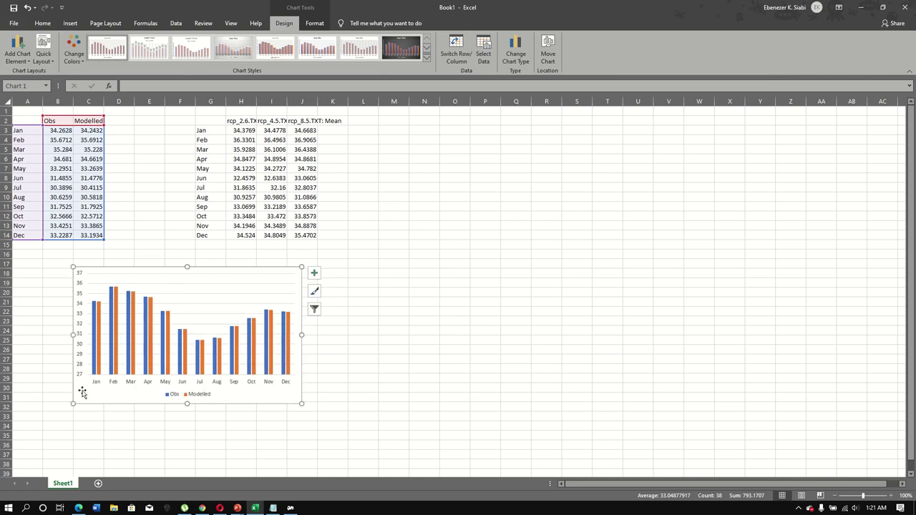
- Shorten the first scenario header in H2 to rcp_2.6
{"action": "double_click", "coordinate": [236, 122]}
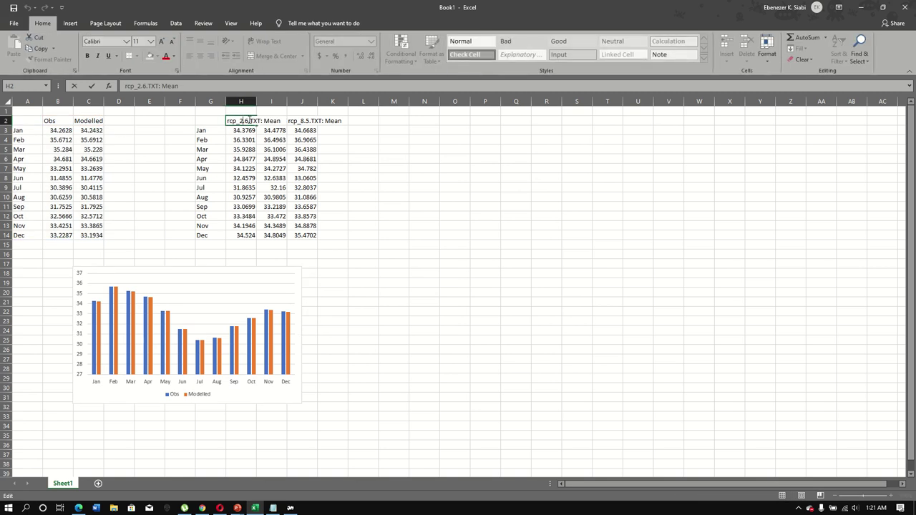
{"action": "left_click_drag", "start_coordinate": [249, 120], "coordinate": [278, 123]}
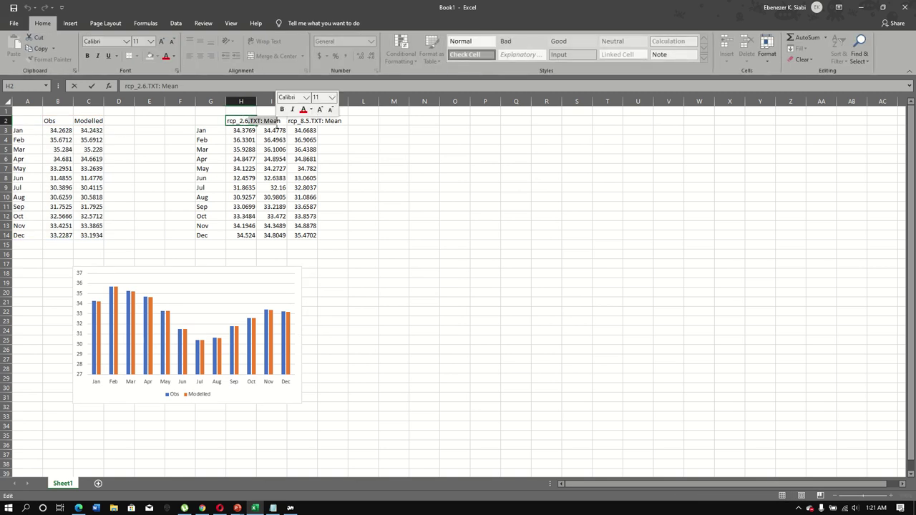
{"action": "key", "text": "BackSpace"}
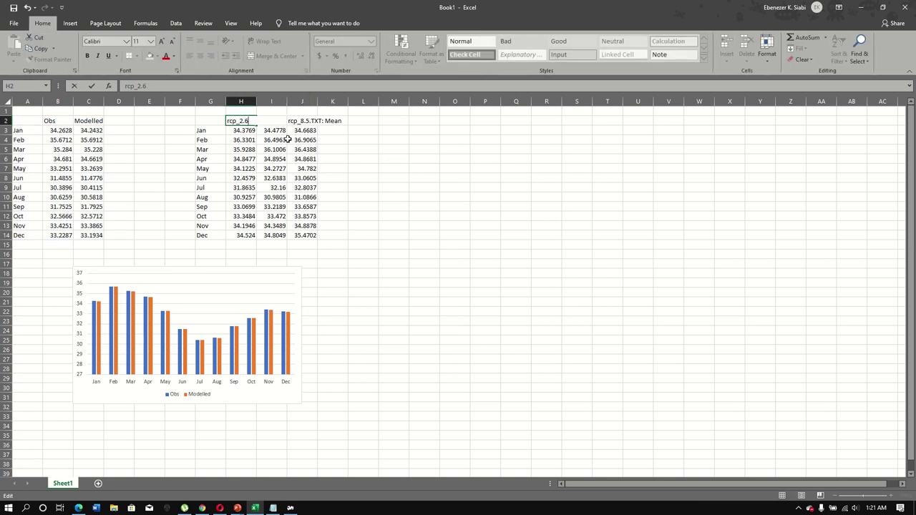
{"action": "left_click", "coordinate": [288, 139]}
- Shorten the remaining scenario headers to rcp_4.5 in I2 and rcp_8.5 in J2
{"action": "left_click", "coordinate": [263, 122]}
{"action": "double_click", "coordinate": [277, 122]}
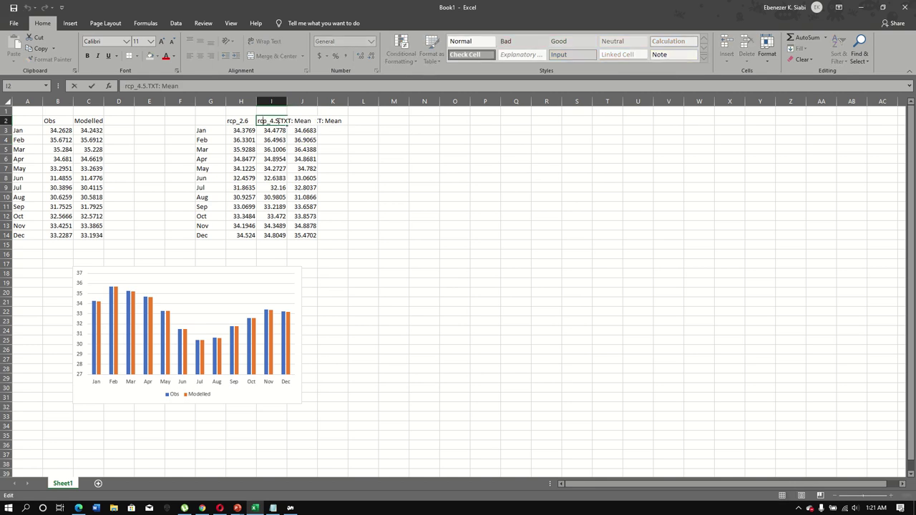
{"action": "left_click_drag", "start_coordinate": [278, 122], "coordinate": [322, 127]}
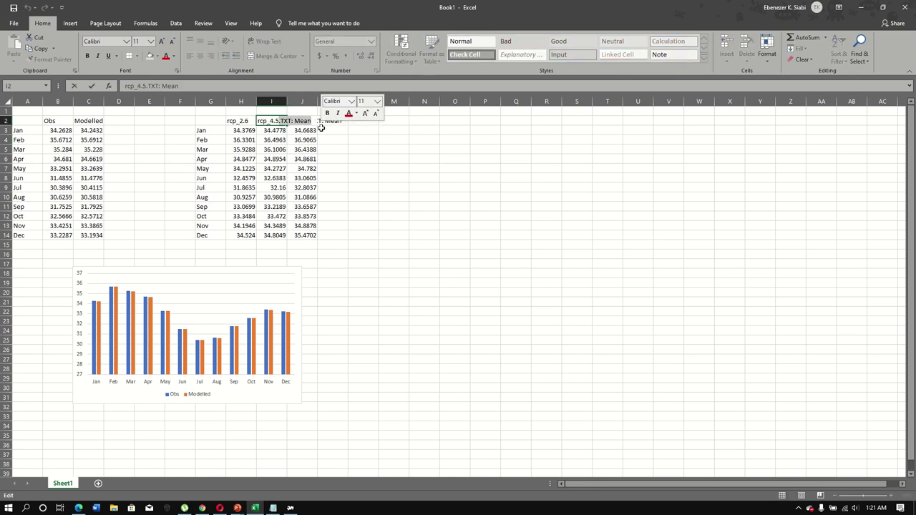
{"action": "key", "text": "BackSpace"}
{"action": "key", "text": "Tab"}
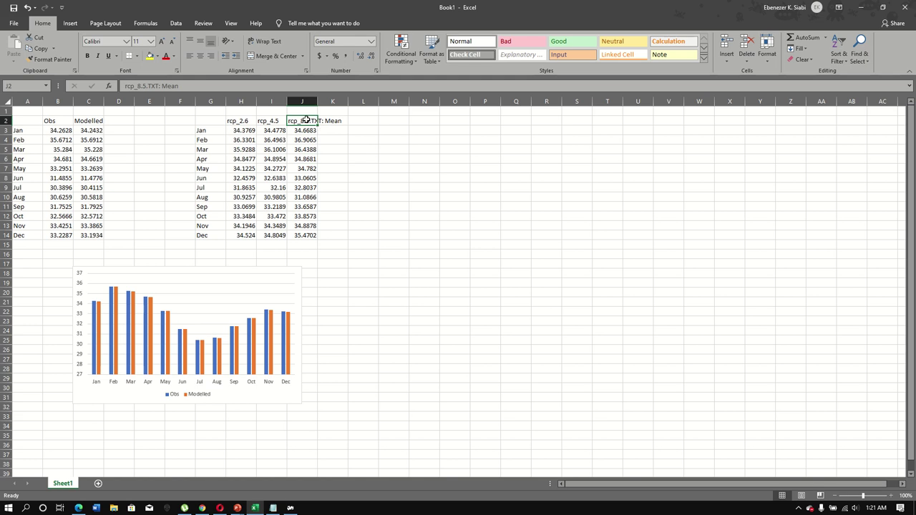
{"action": "double_click", "coordinate": [310, 120]}
{"action": "left_click_drag", "start_coordinate": [310, 120], "coordinate": [356, 119]}
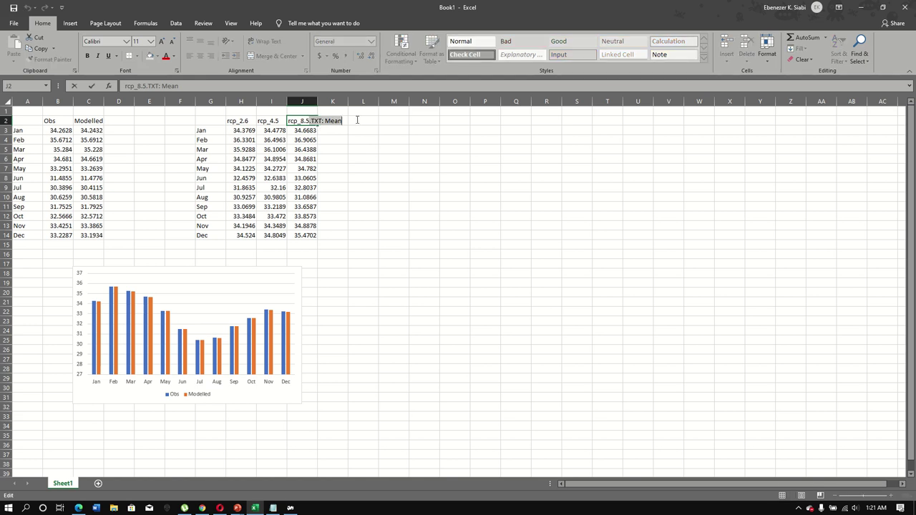
{"action": "key", "text": "BackSpace"}
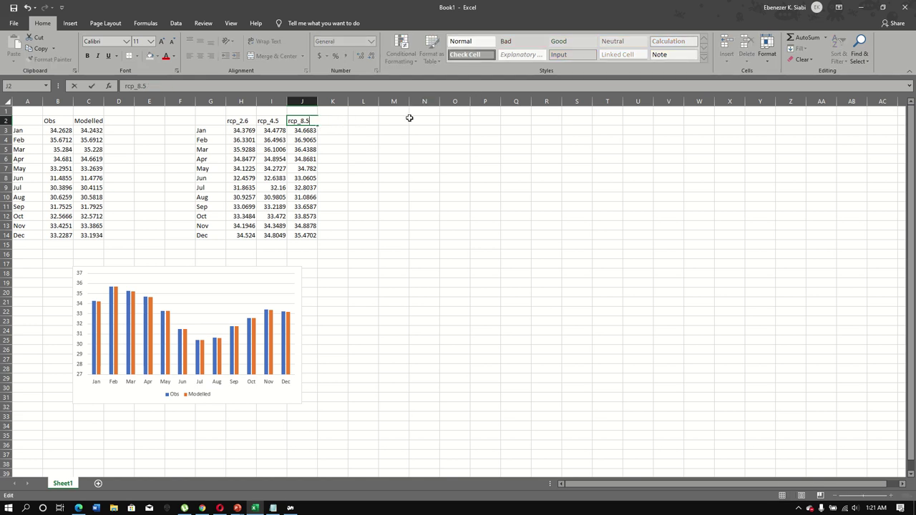
{"action": "key", "text": "Return"}
- Insert a clustered column chart of the three RCP scenarios in G2:J14 and move it to about P18, clear of the data
{"action": "left_click", "coordinate": [265, 138]}
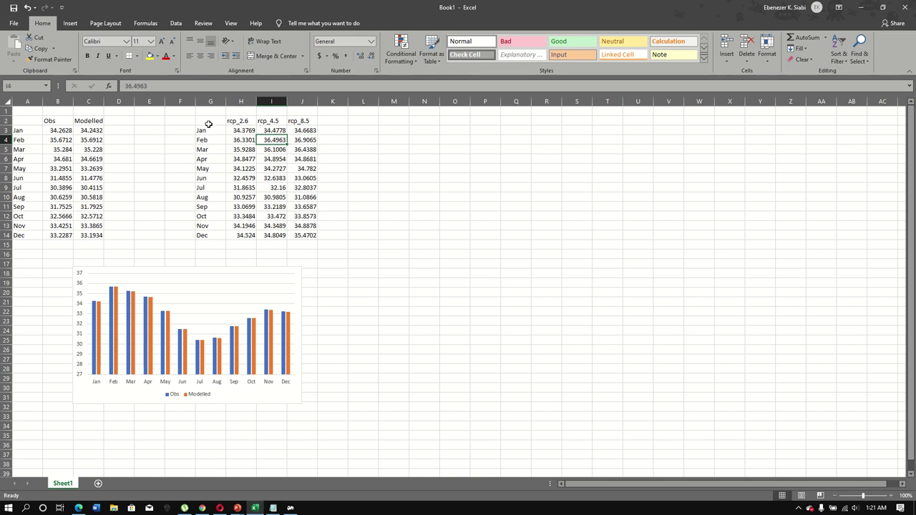
{"action": "left_click_drag", "start_coordinate": [207, 122], "coordinate": [315, 237]}
{"action": "left_click", "coordinate": [70, 23]}
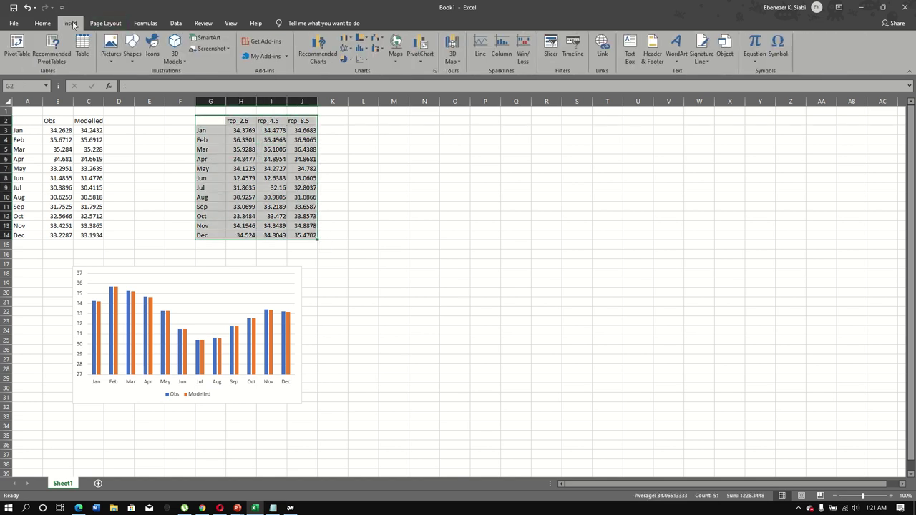
{"action": "left_click", "coordinate": [327, 44]}
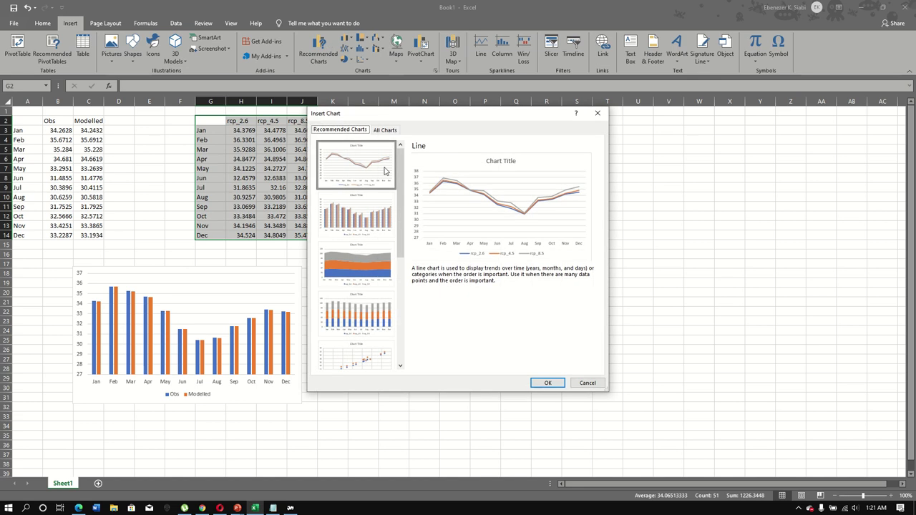
{"action": "left_click", "coordinate": [391, 219]}
{"action": "double_click", "coordinate": [390, 215]}
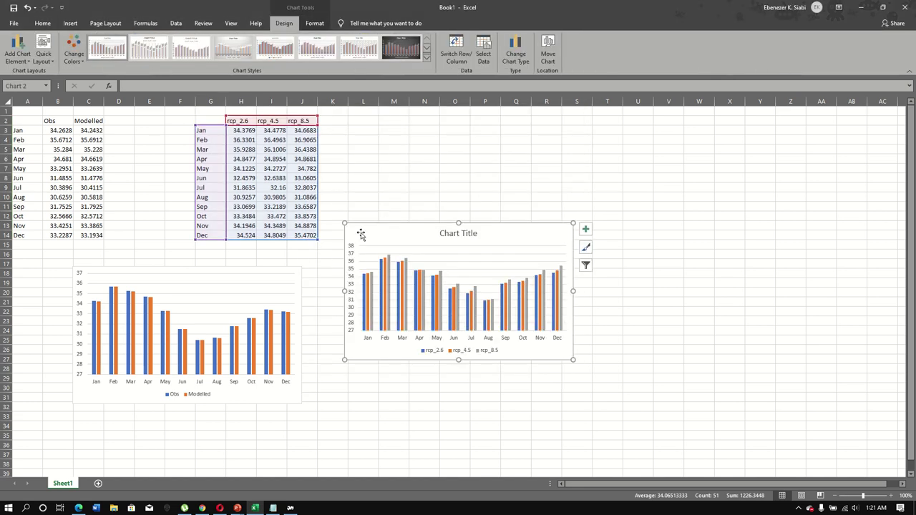
{"action": "left_click_drag", "start_coordinate": [357, 219], "coordinate": [420, 153]}
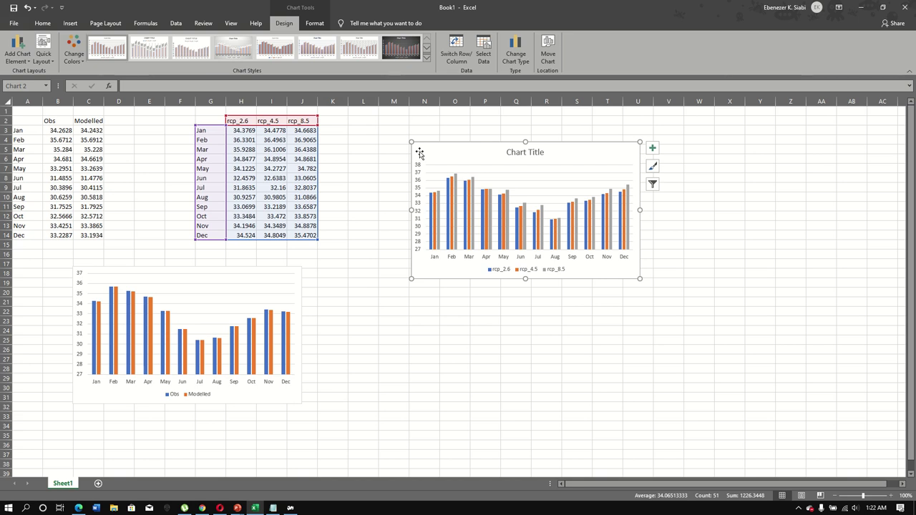
{"action": "mouse_move", "coordinate": [456, 186]}
{"action": "mouse_move", "coordinate": [421, 150]}
{"action": "left_mouse_down"}
{"action": "mouse_move", "coordinate": [573, 203]}
{"action": "mouse_move", "coordinate": [494, 283]}
{"action": "left_mouse_up"}
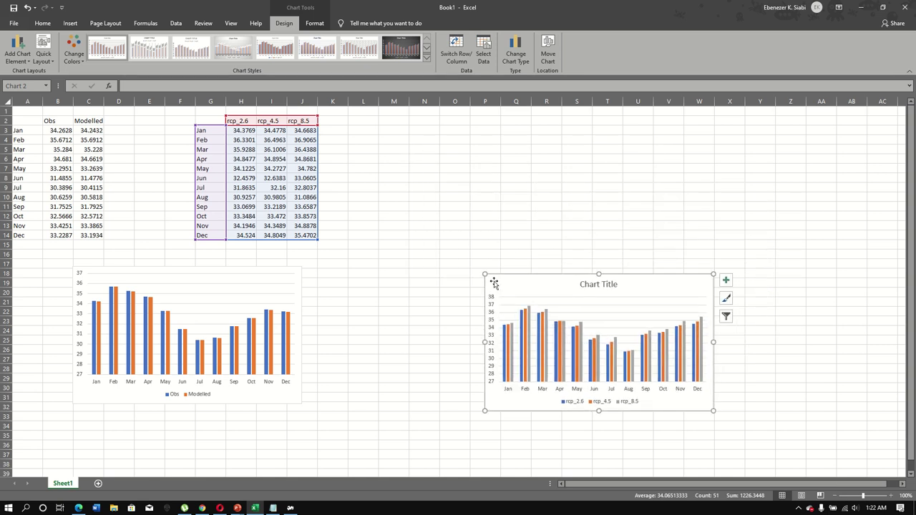
- Copy the month, Obs and Modelled table in A2:C14 to the block starting at M2
{"action": "left_click", "coordinate": [381, 247]}
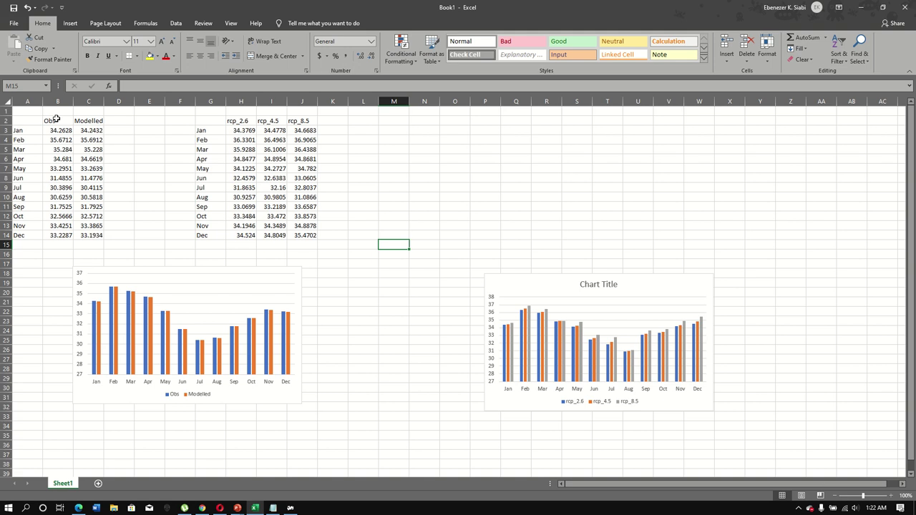
{"action": "left_click_drag", "start_coordinate": [56, 119], "coordinate": [67, 182]}
{"action": "left_click", "coordinate": [88, 197]}
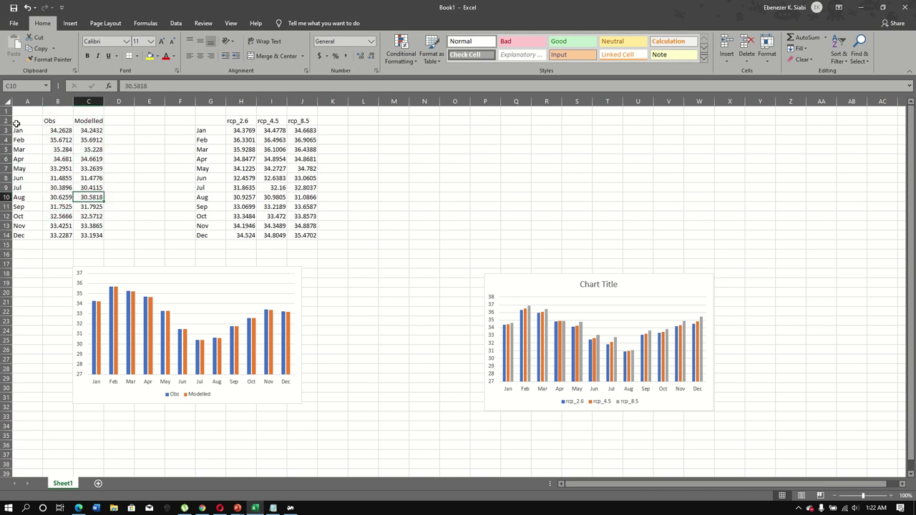
{"action": "left_click_drag", "start_coordinate": [16, 124], "coordinate": [94, 235]}
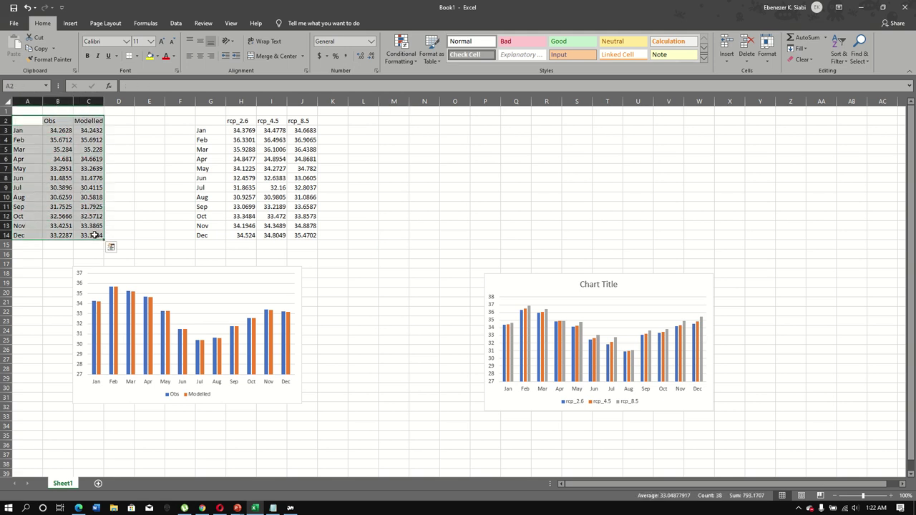
{"action": "key", "text": "ctrl+c"}
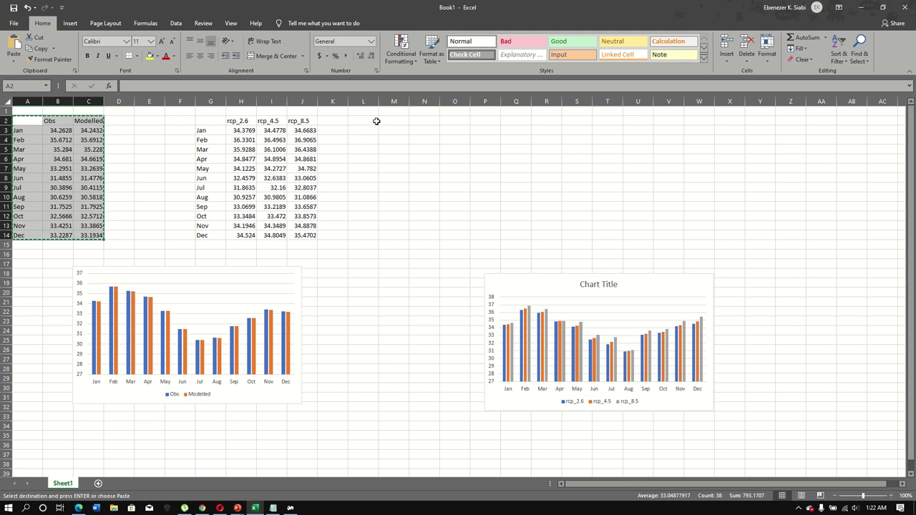
{"action": "left_click", "coordinate": [395, 122]}
{"action": "key", "text": "ctrl+v"}
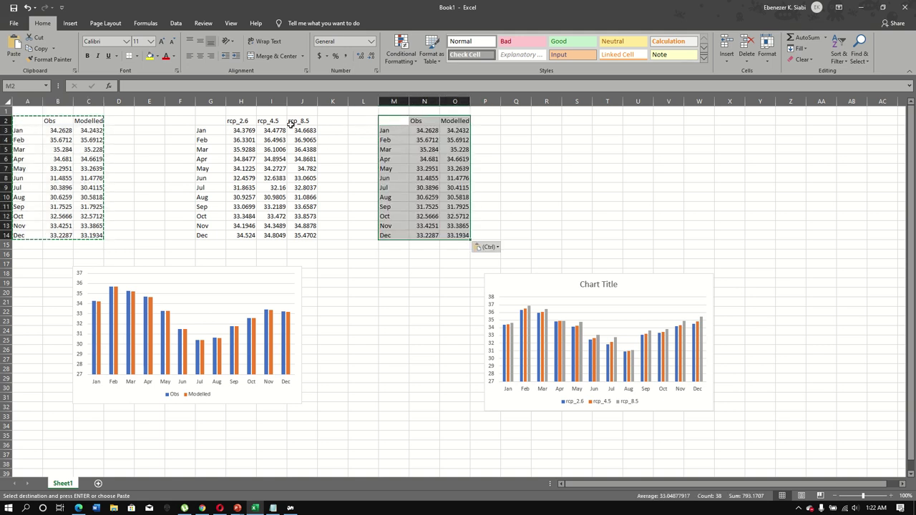
- Copy the three RCP scenario columns in H2:J14 to P2, next to the copied Obs and Modelled data
{"action": "left_click_drag", "start_coordinate": [244, 123], "coordinate": [315, 235]}
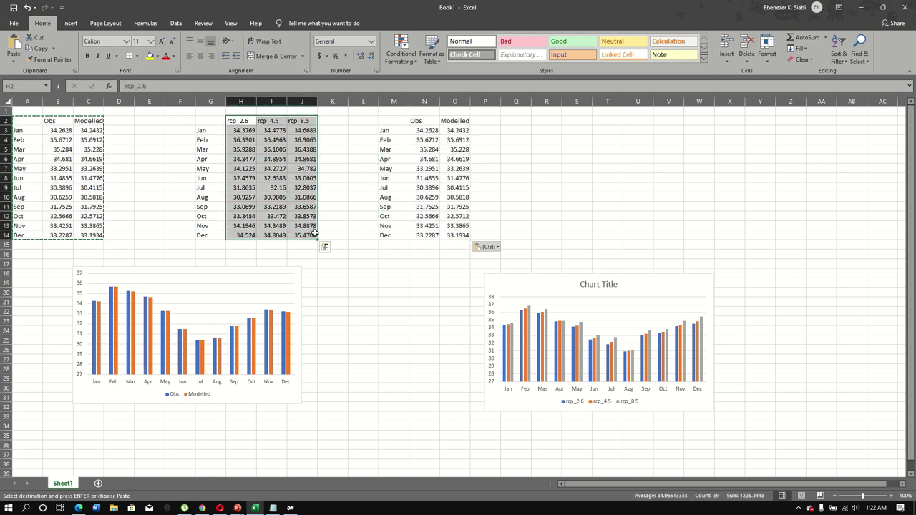
{"action": "key", "text": "ctrl+c"}
{"action": "left_click", "coordinate": [486, 120]}
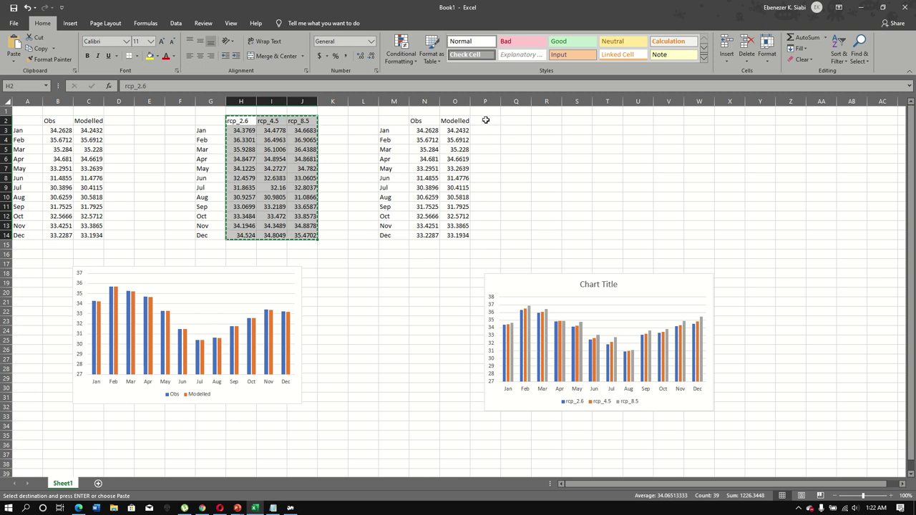
{"action": "key", "text": "ctrl+v"}
- Insert a clustered column chart of the combined Obs, Modelled and RCP table in M2:R14
{"action": "left_click", "coordinate": [435, 131]}
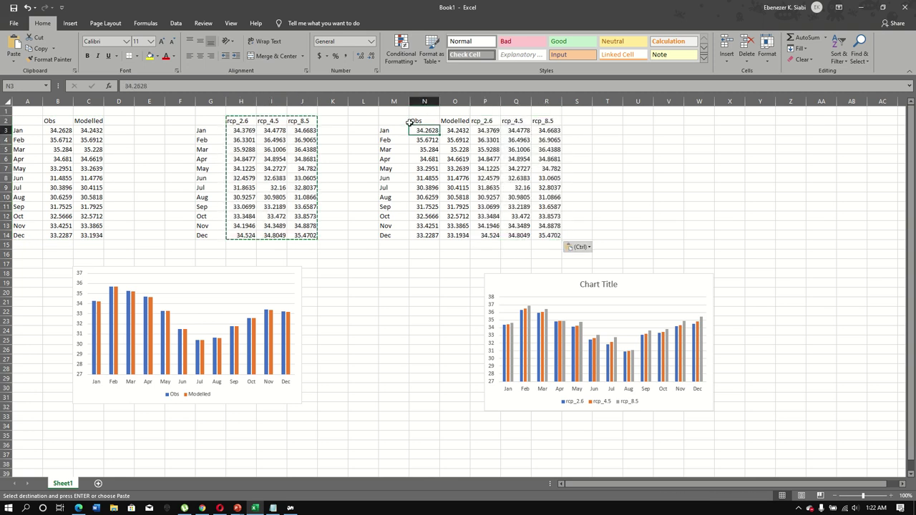
{"action": "left_click_drag", "start_coordinate": [403, 123], "coordinate": [552, 237]}
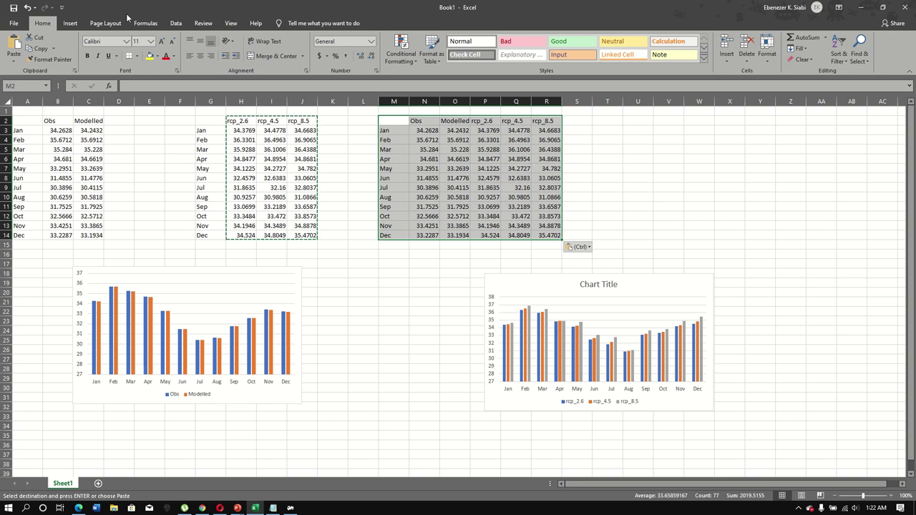
{"action": "left_click", "coordinate": [70, 23]}
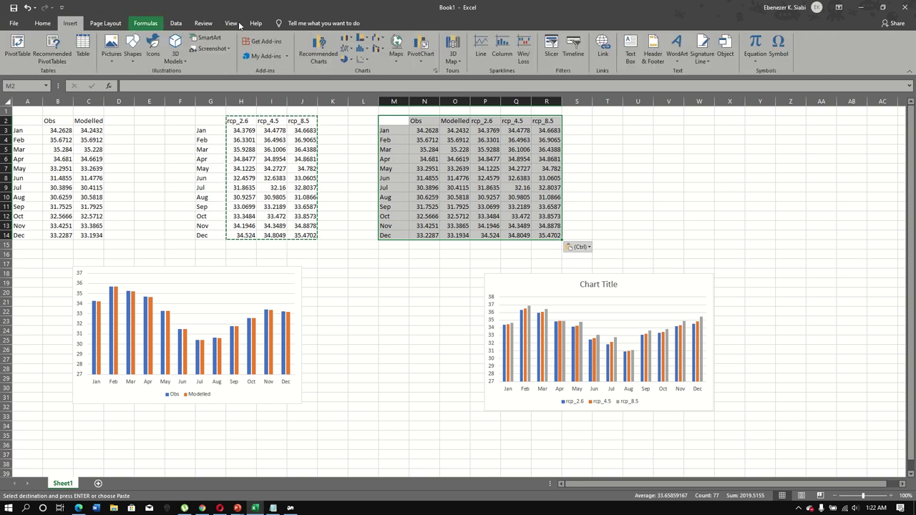
{"action": "left_click", "coordinate": [313, 44]}
{"action": "double_click", "coordinate": [362, 210]}
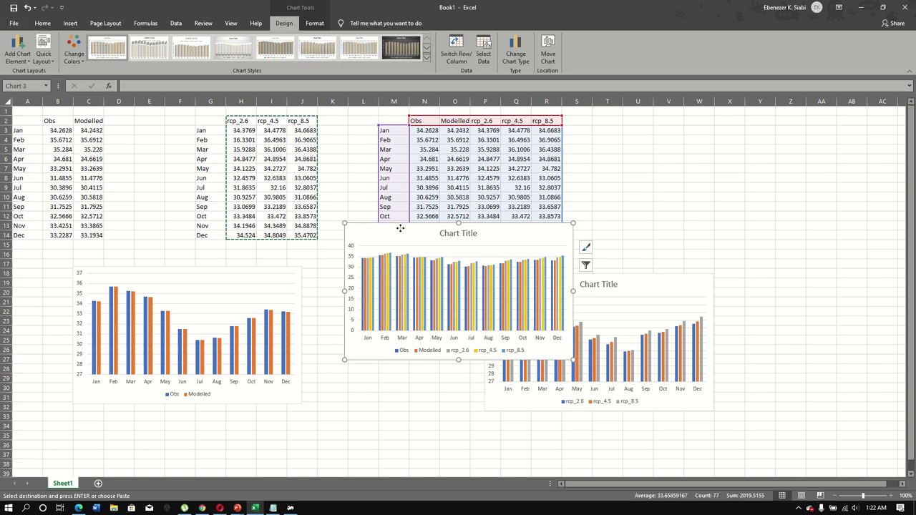
- Move the combined chart off its table to the empty columns from about T and delete its chart title
{"action": "left_click_drag", "start_coordinate": [400, 228], "coordinate": [666, 182]}
{"action": "left_click", "coordinate": [725, 188]}
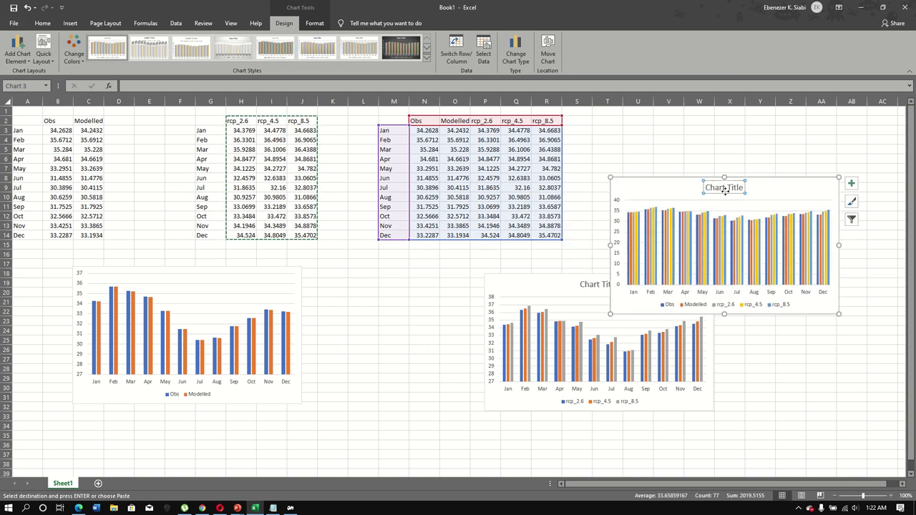
{"action": "key", "text": "Delete"}
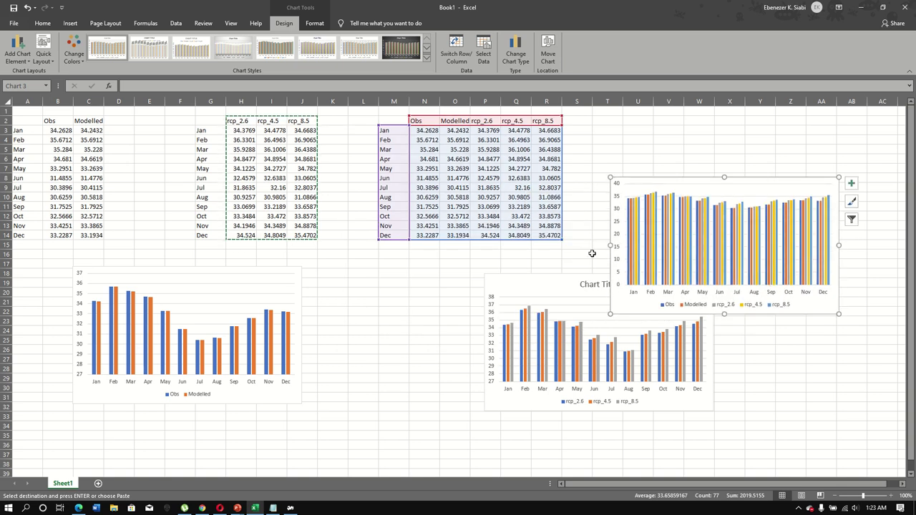
- Move the RCP chart into the gap between the other two charts and lower the combined chart to start around row 15
{"action": "left_click_drag", "start_coordinate": [486, 279], "coordinate": [340, 313]}
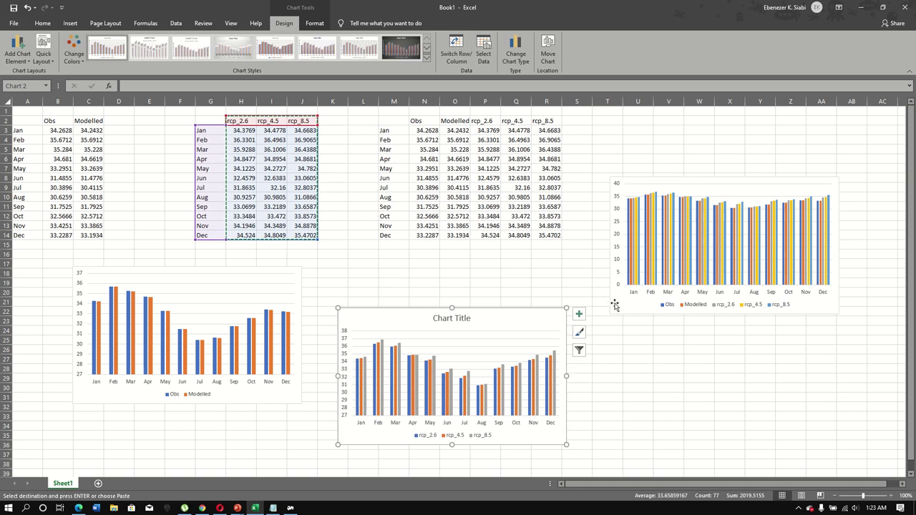
{"action": "left_click_drag", "start_coordinate": [615, 305], "coordinate": [606, 368]}
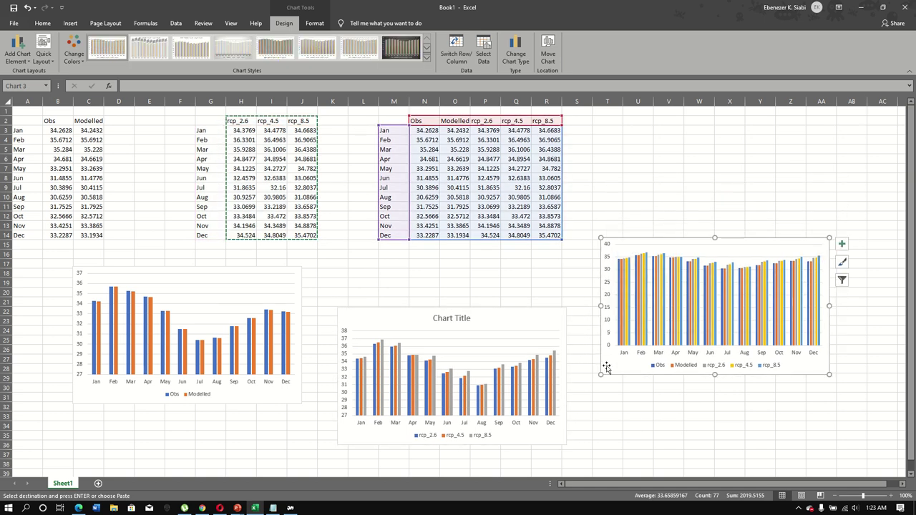
{"action": "left_click", "coordinate": [535, 281]}
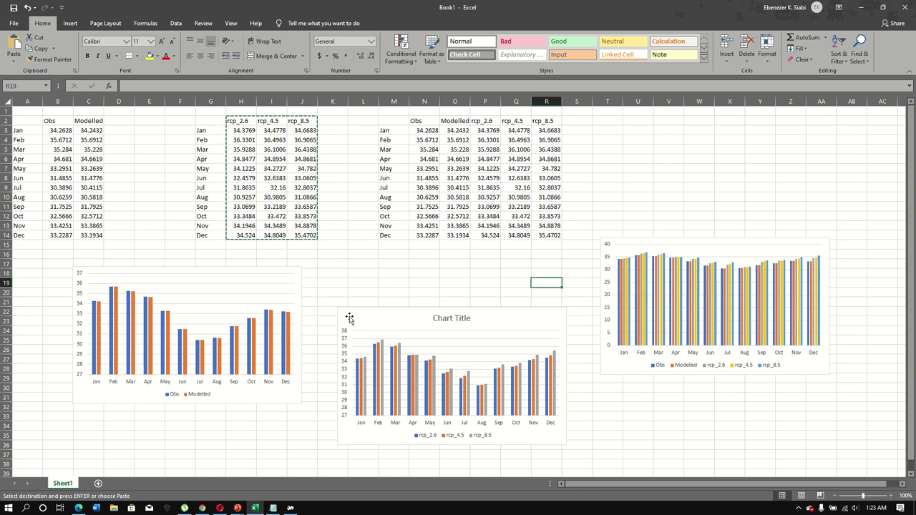
- Raise the RCP chart to start around row 18, clear the copy selection, and move the Obs and Modelled chart up beneath its table
{"action": "left_click_drag", "start_coordinate": [350, 317], "coordinate": [338, 277]}
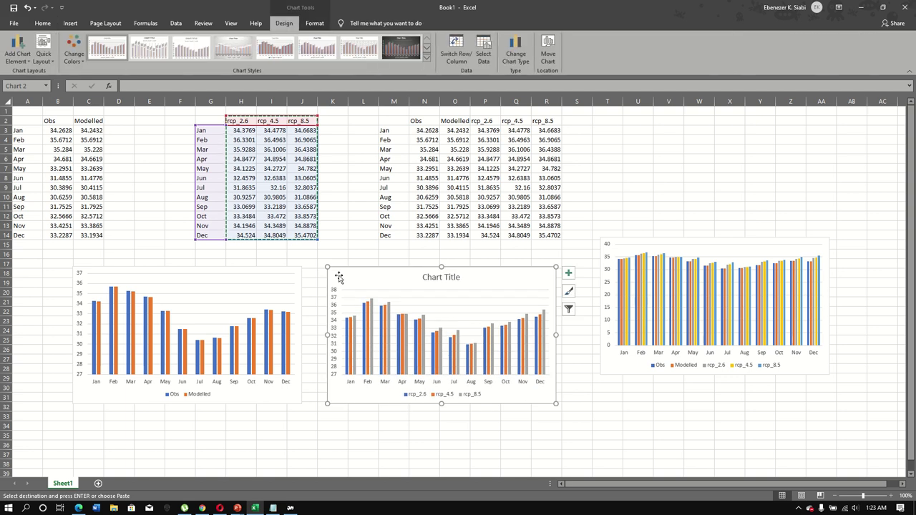
{"action": "left_click", "coordinate": [346, 207]}
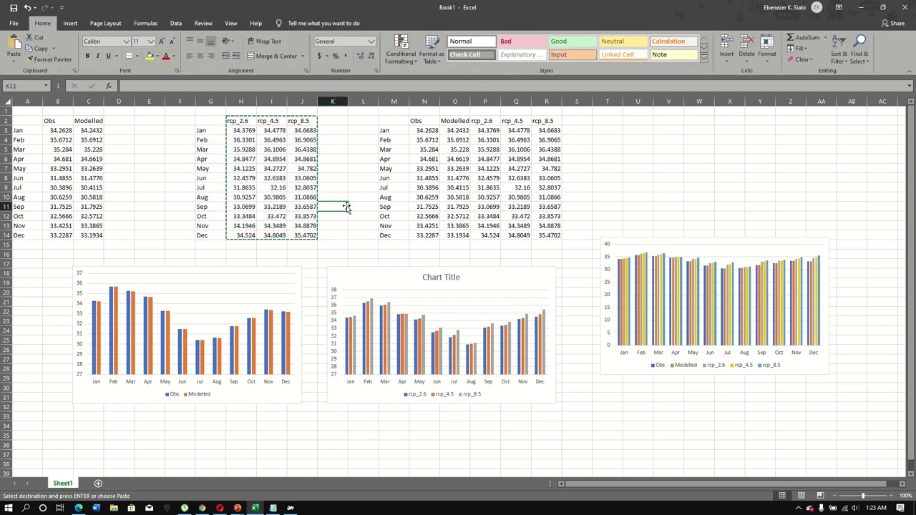
{"action": "key", "text": "Escape"}
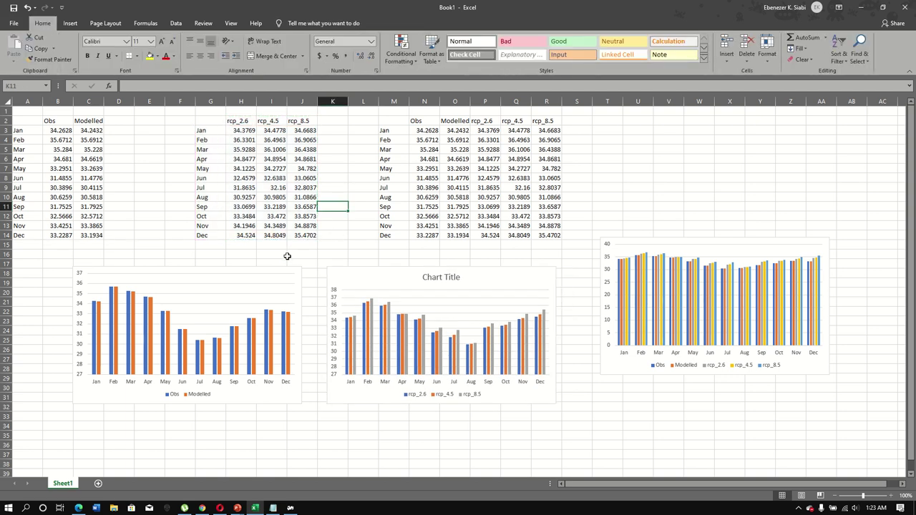
{"action": "left_click_drag", "start_coordinate": [298, 276], "coordinate": [294, 256]}
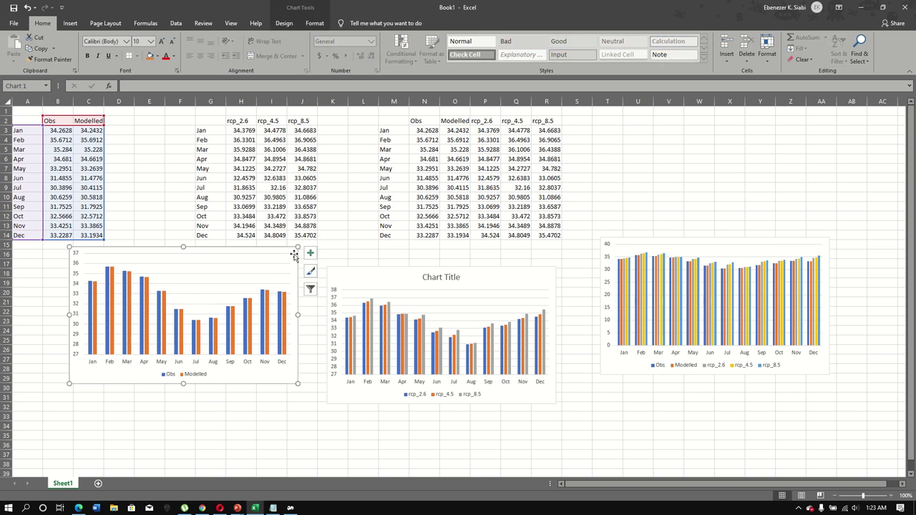